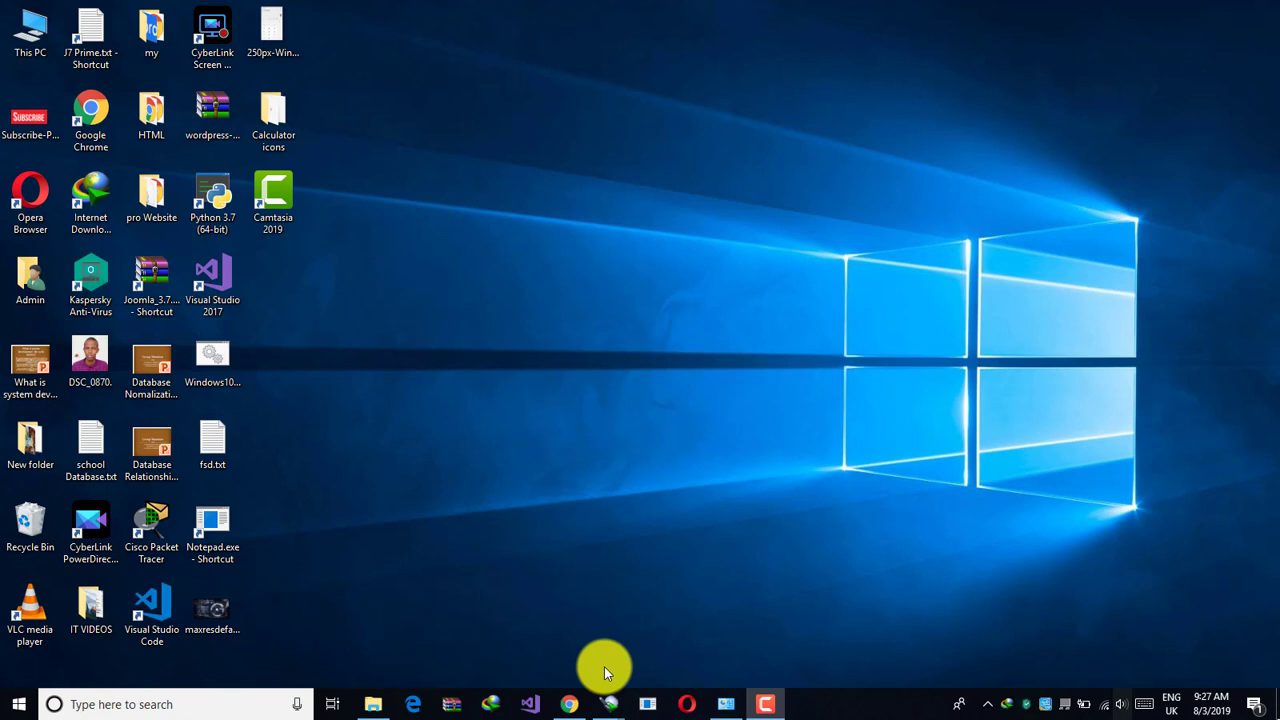
In Chrome, search Google for 'gma' and open the 'Create a Gmail account' help article.
mouse_move(572, 698)
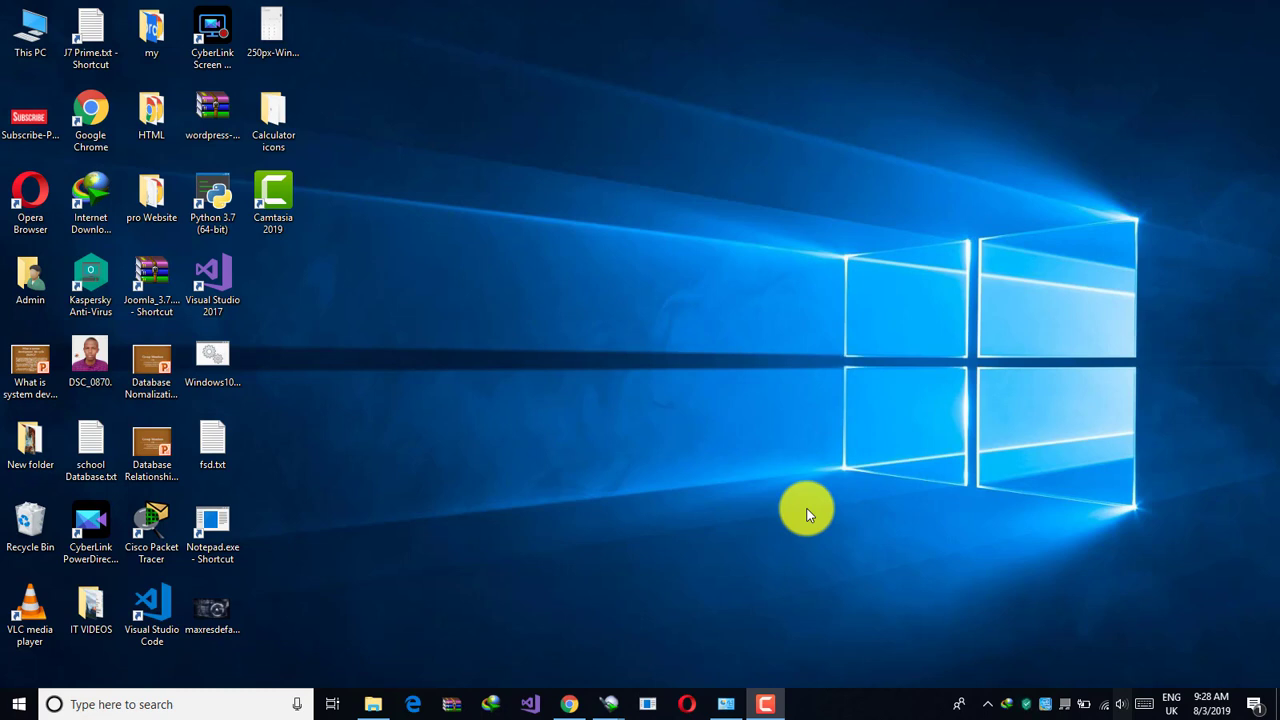
click(570, 706)
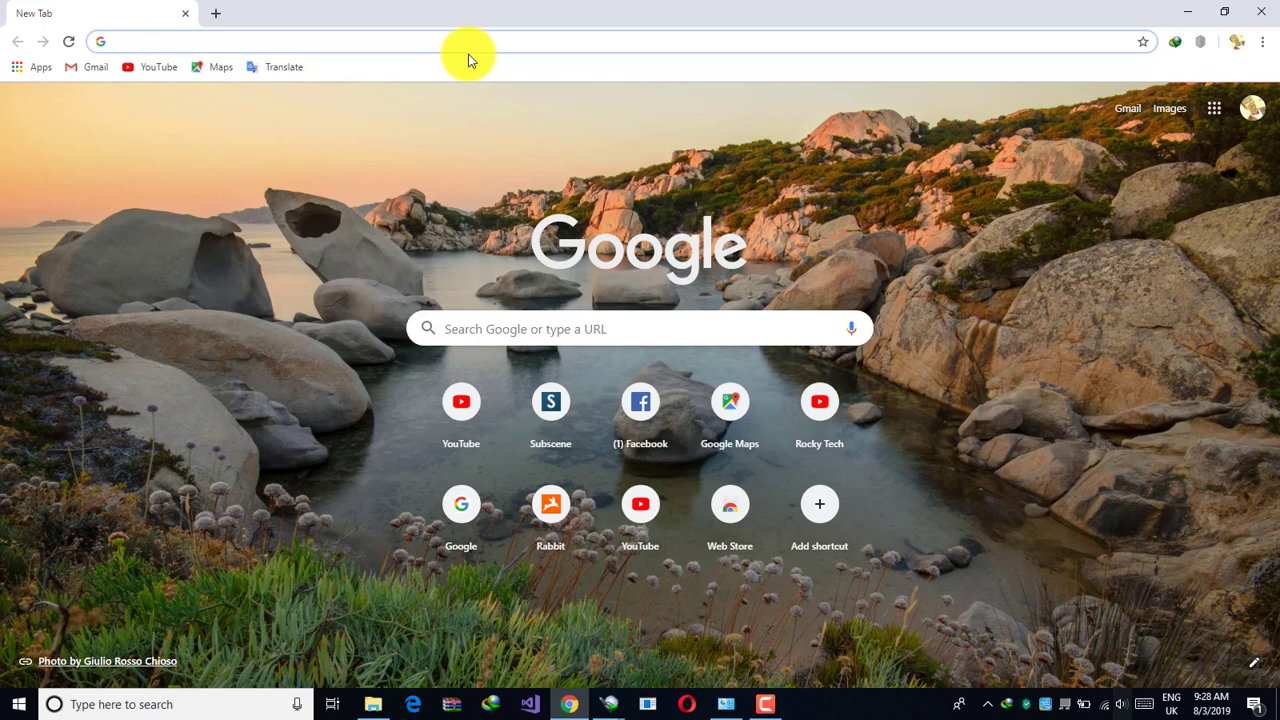
text(g)
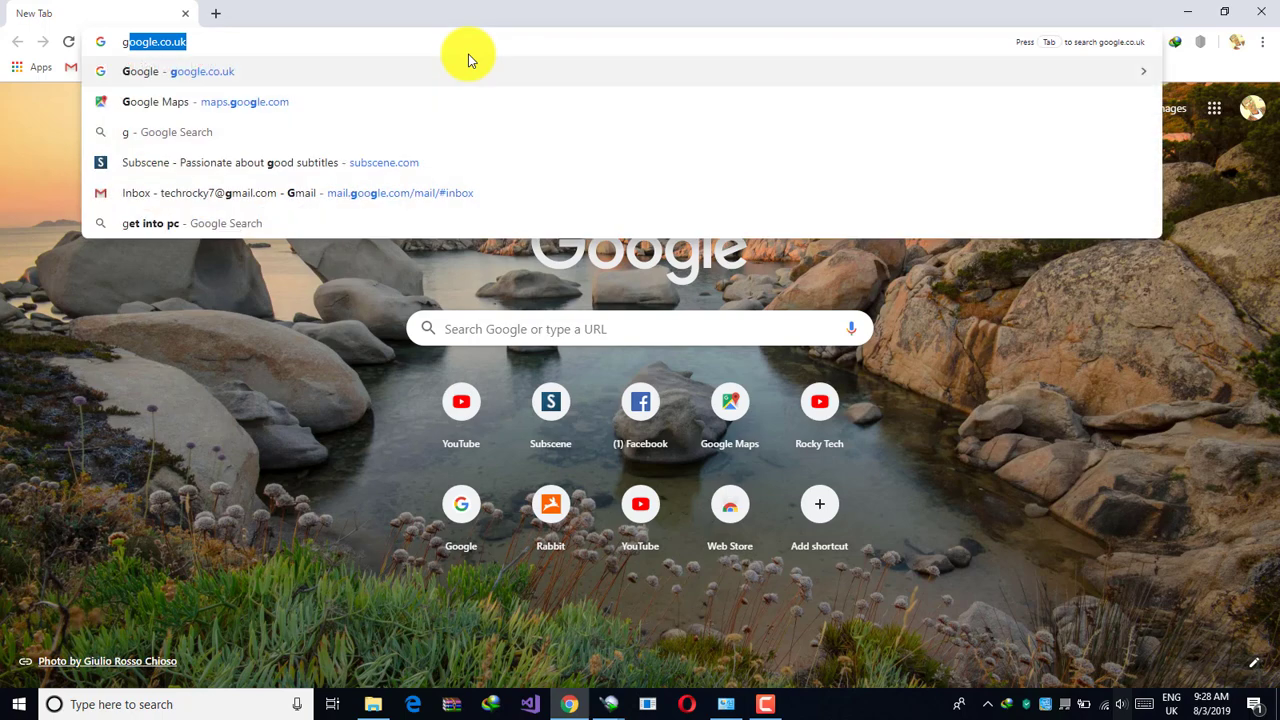
text(ma)
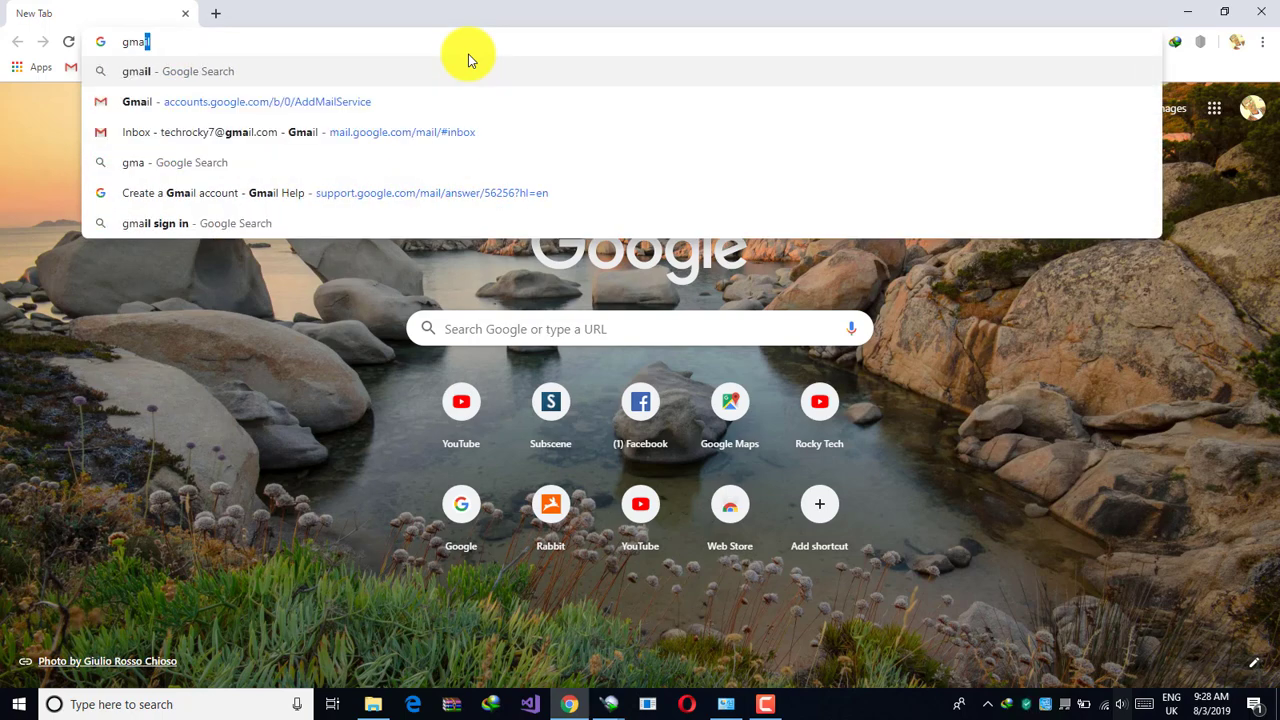
key(Return)
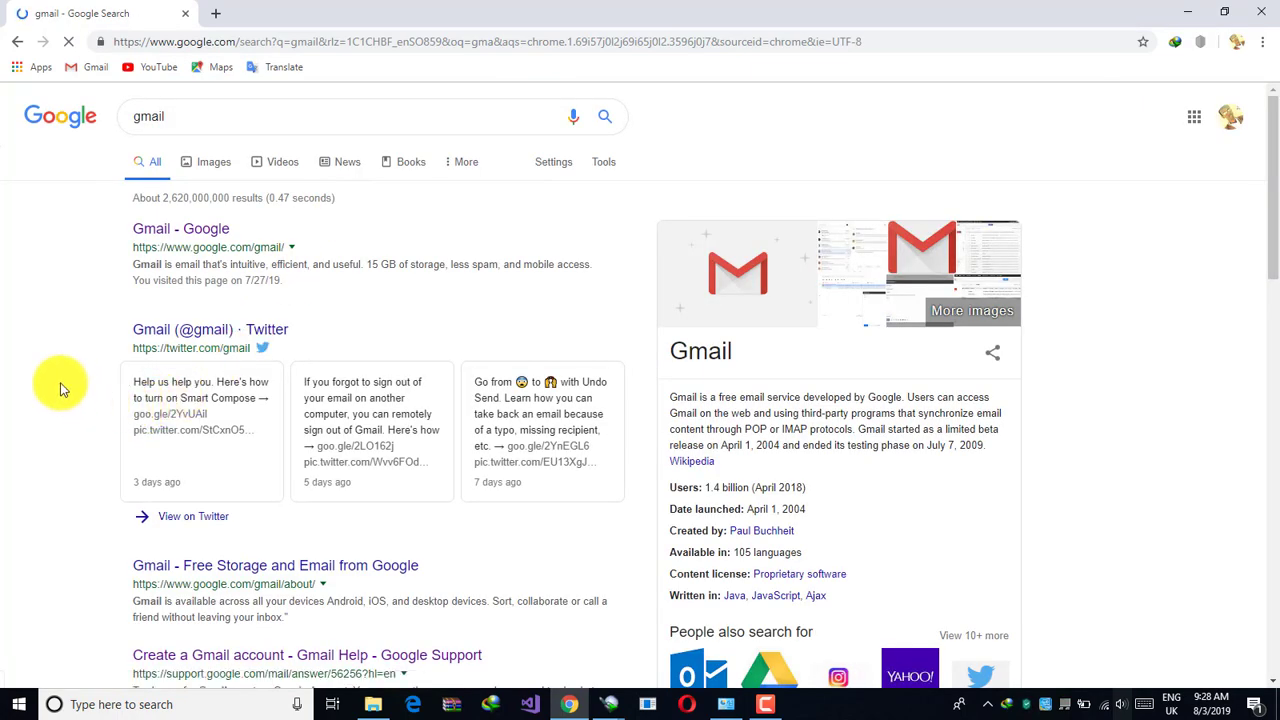
scroll(60, 382, down, 1)
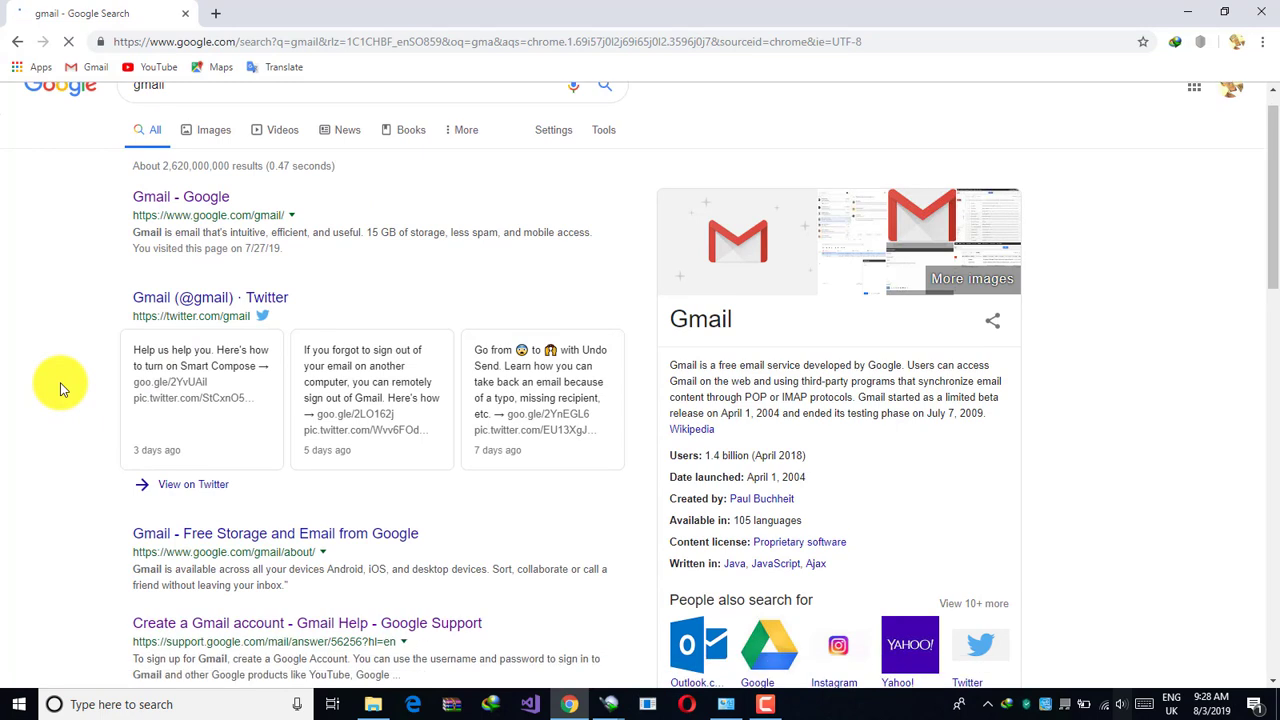
click(181, 630)
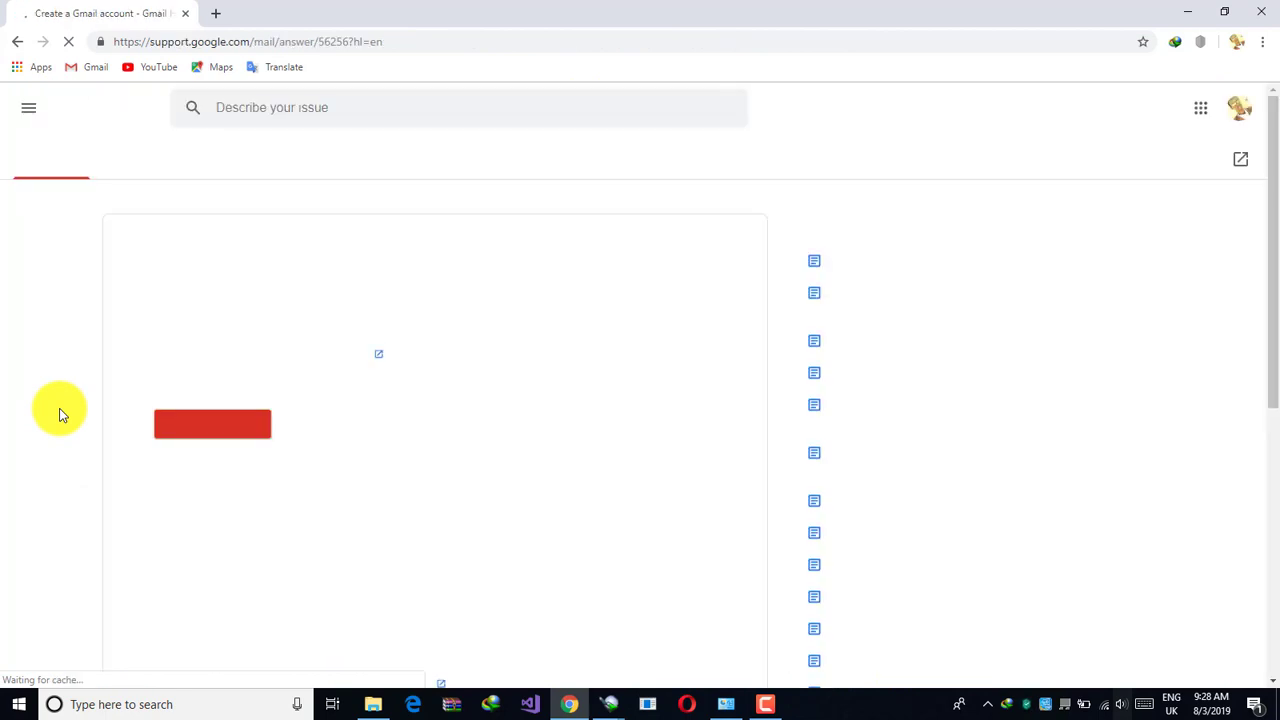
Start a new Google account and enter the first name, last name and username.
click(238, 431)
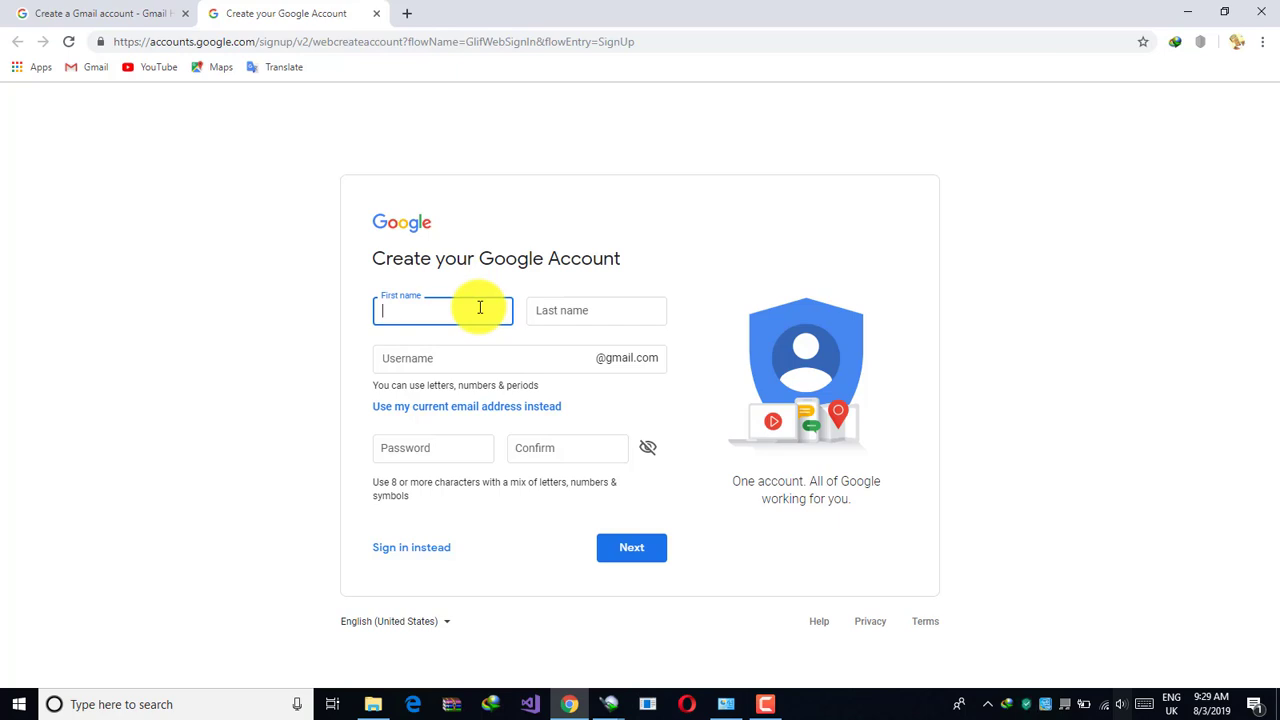
text(Top 10)
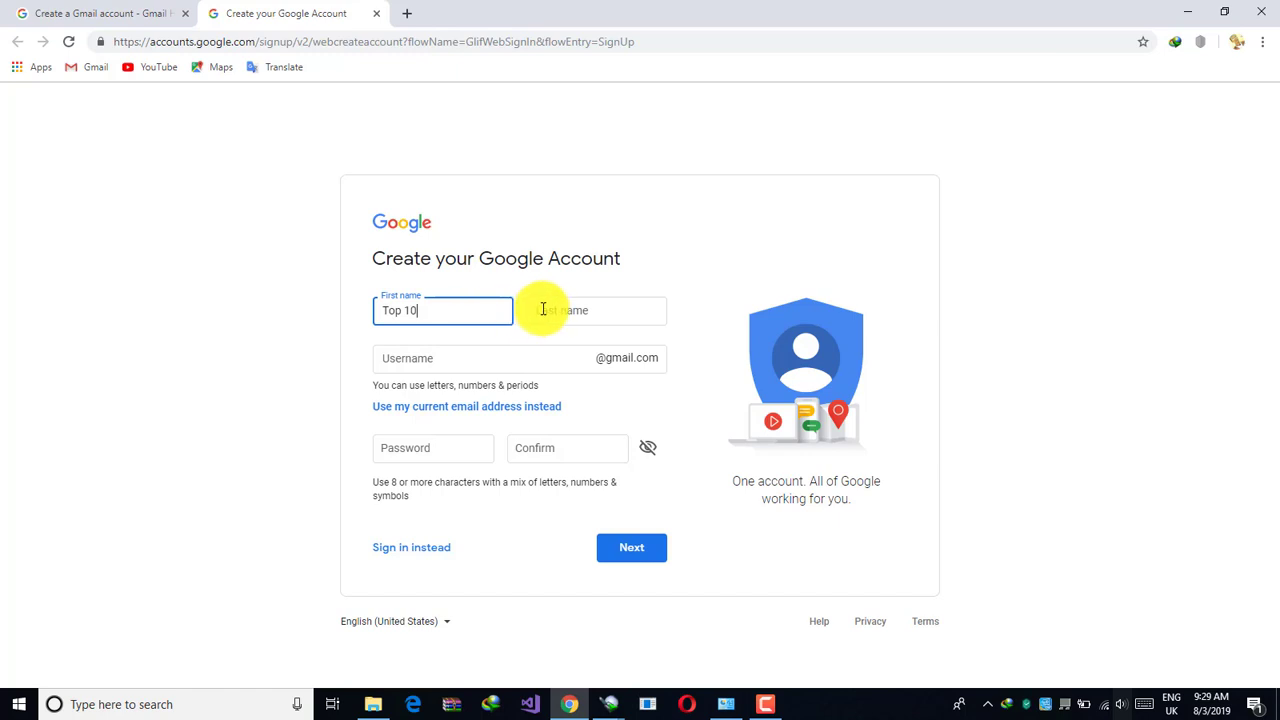
click(542, 309)
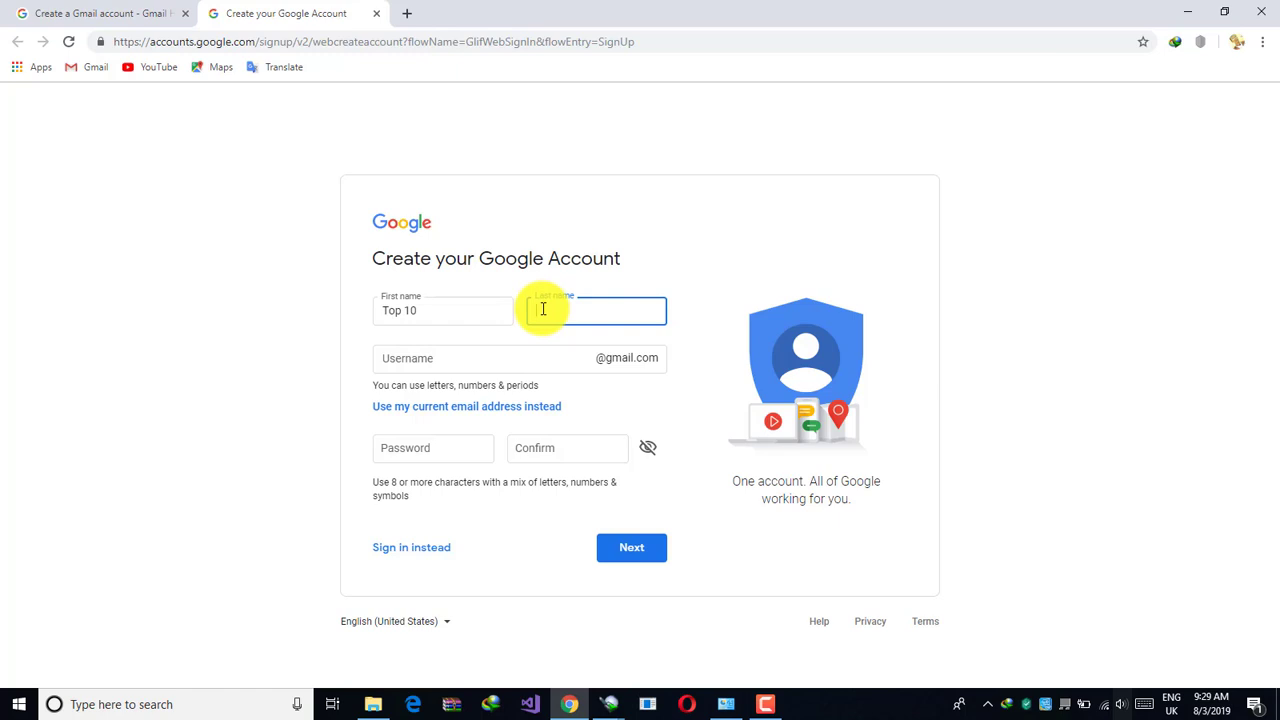
text(Andr)
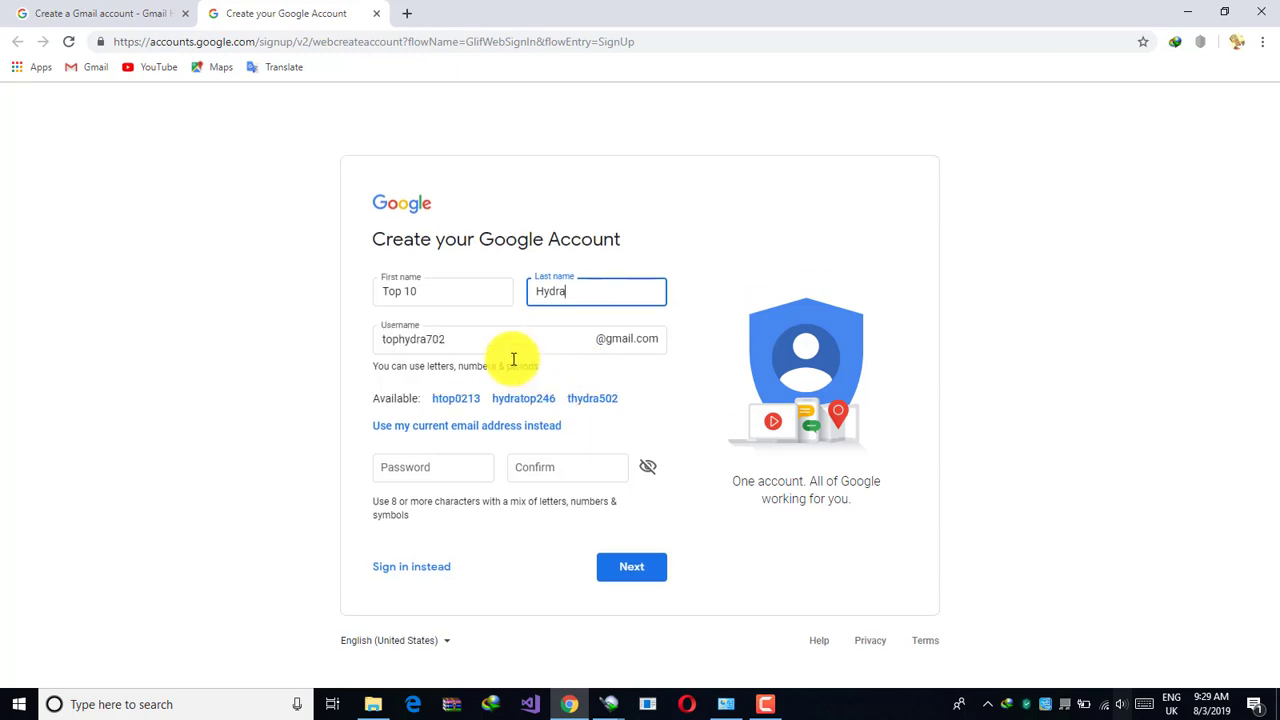
click(513, 363)
click(511, 341)
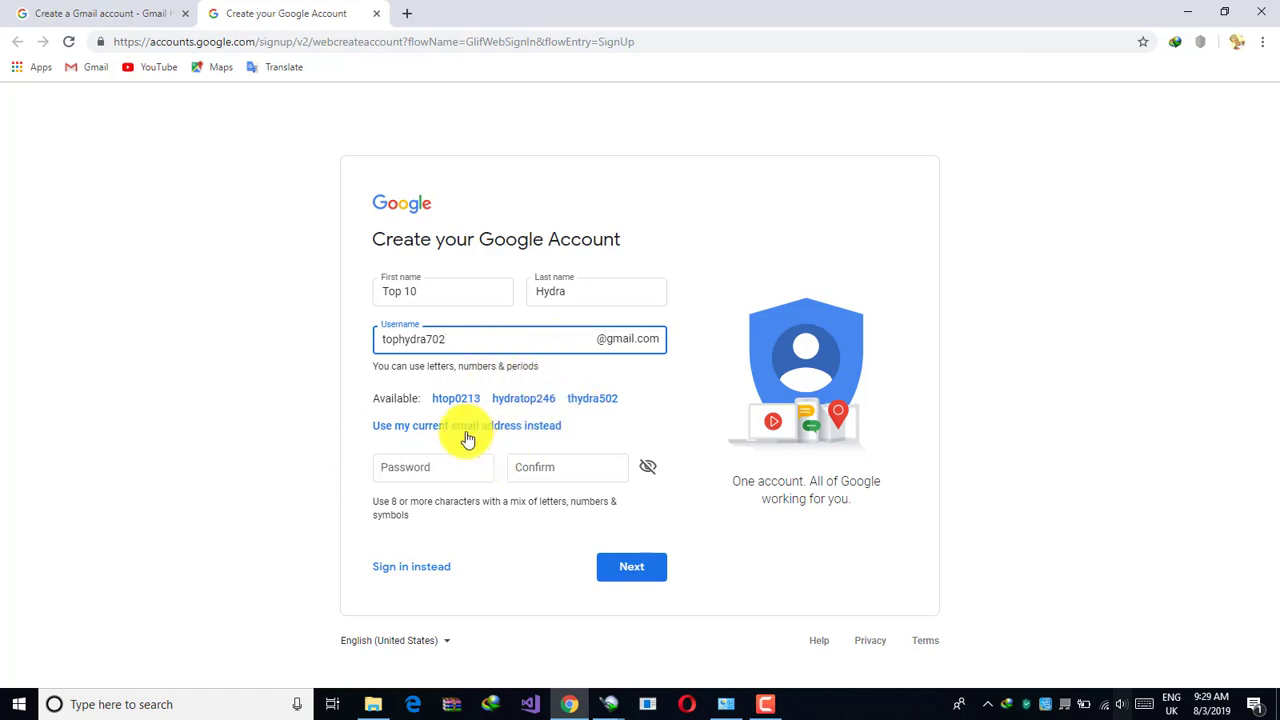
Enter and confirm the account password, then submit the sign-up details.
click(421, 468)
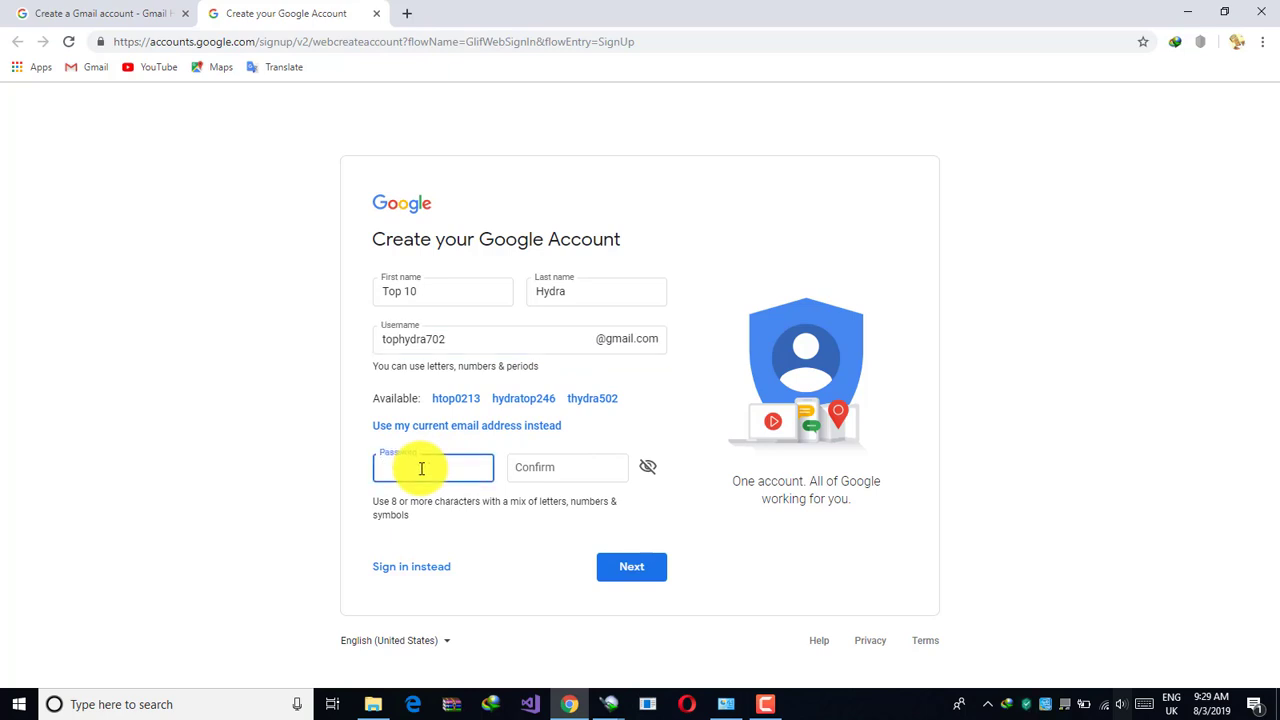
text(••••••••)
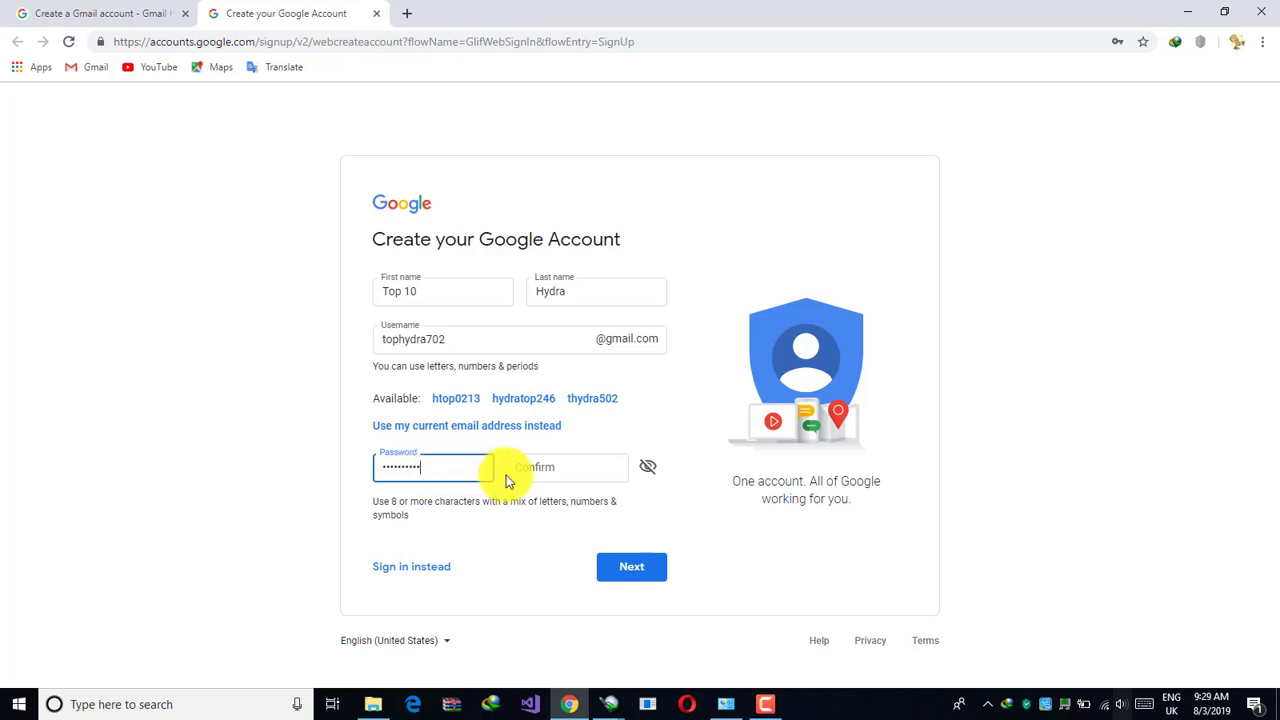
click(544, 477)
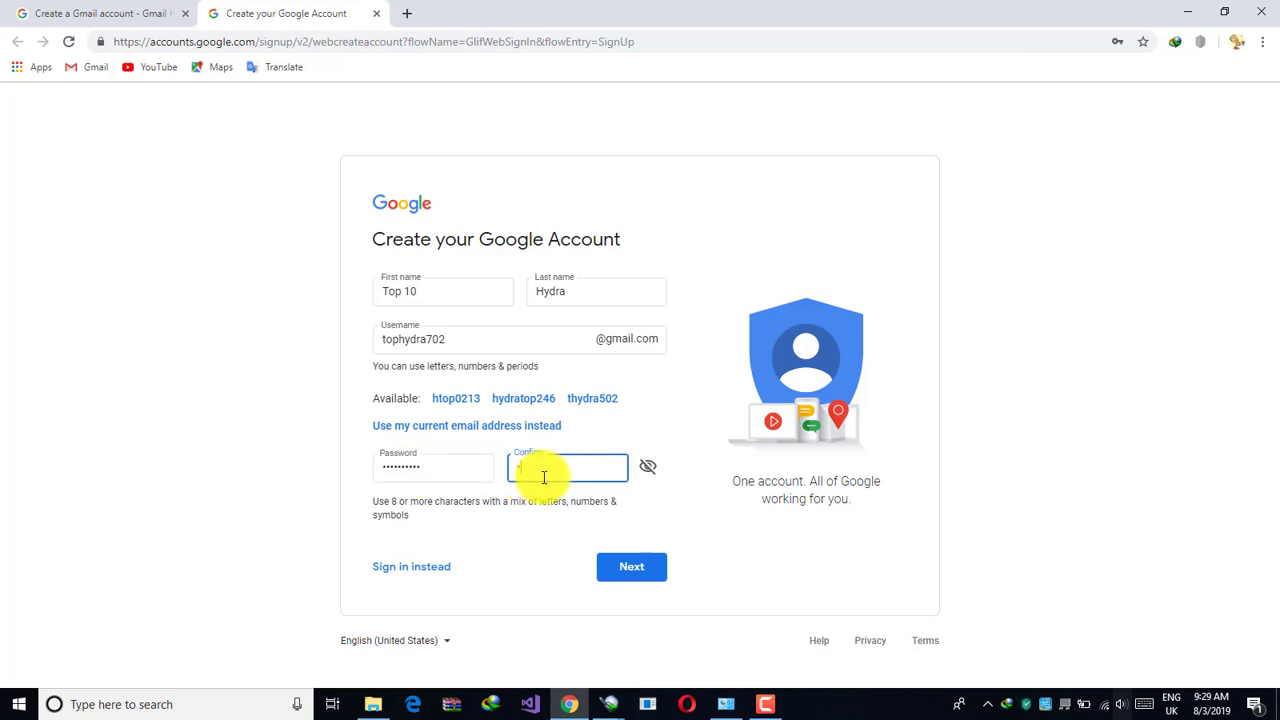
text(••••••)
click(628, 575)
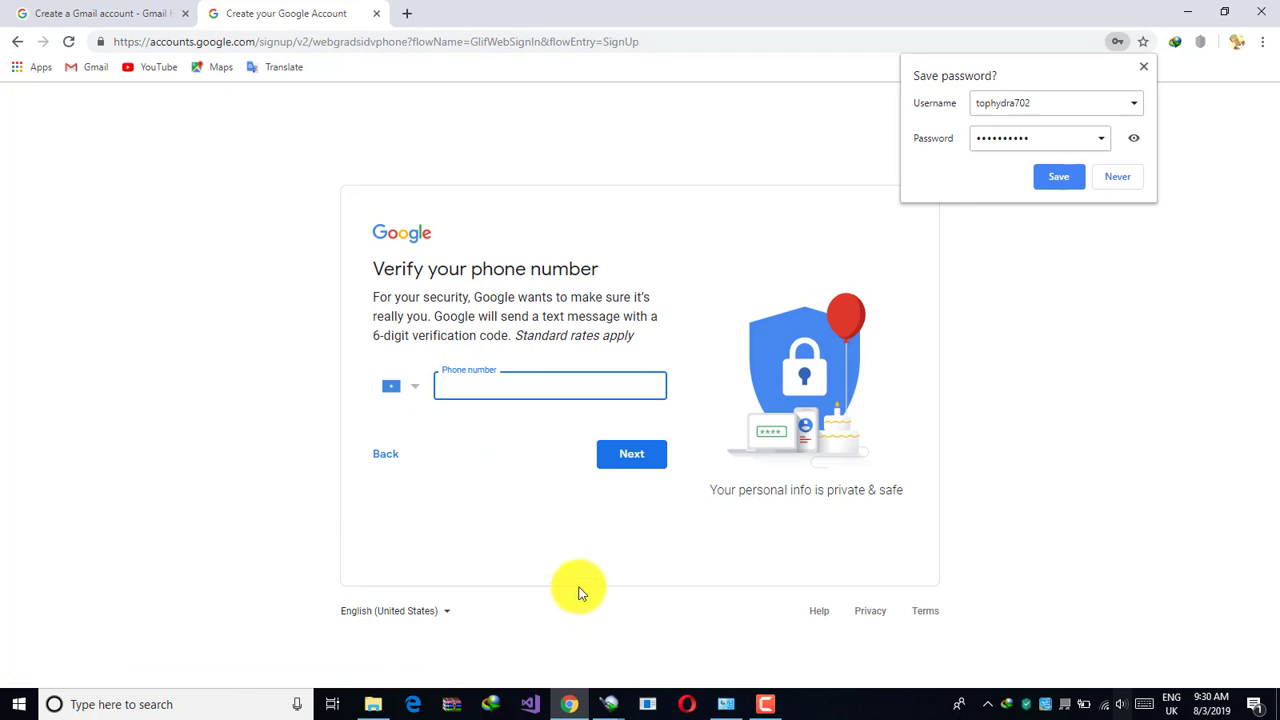
Dismiss the save-password prompt and request a verification text to a Somalia phone number.
click(1147, 70)
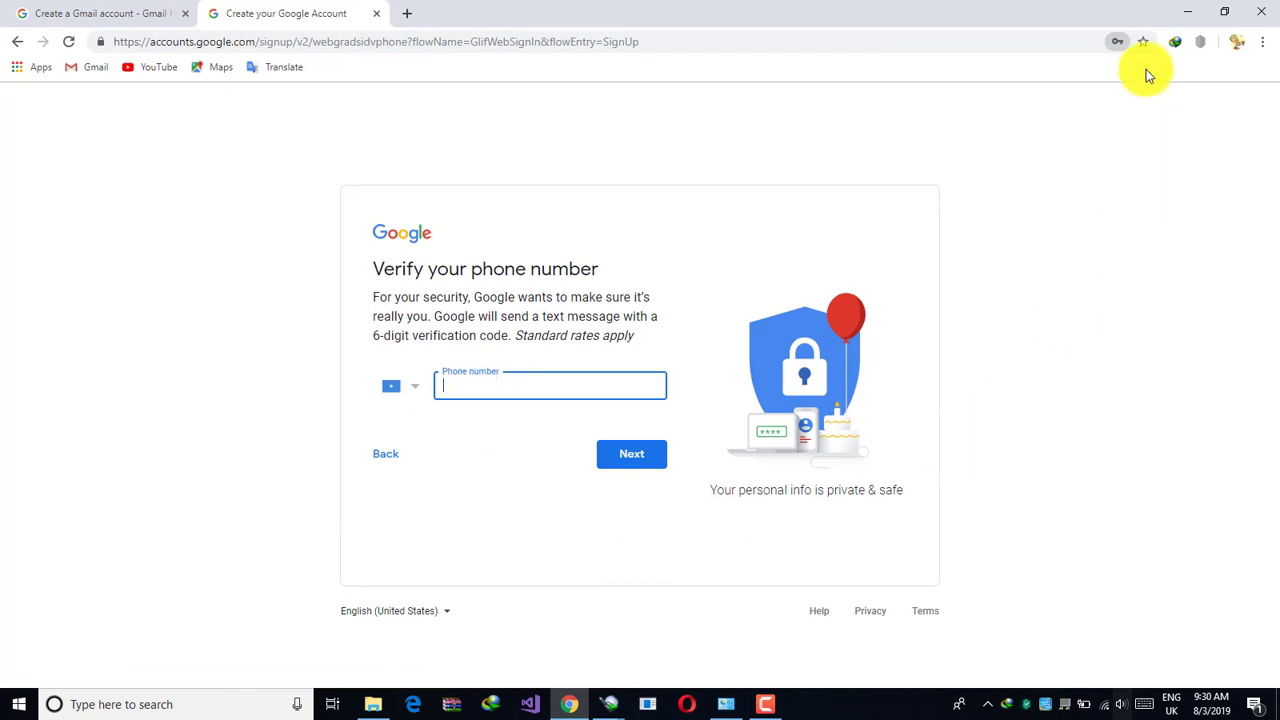
click(416, 393)
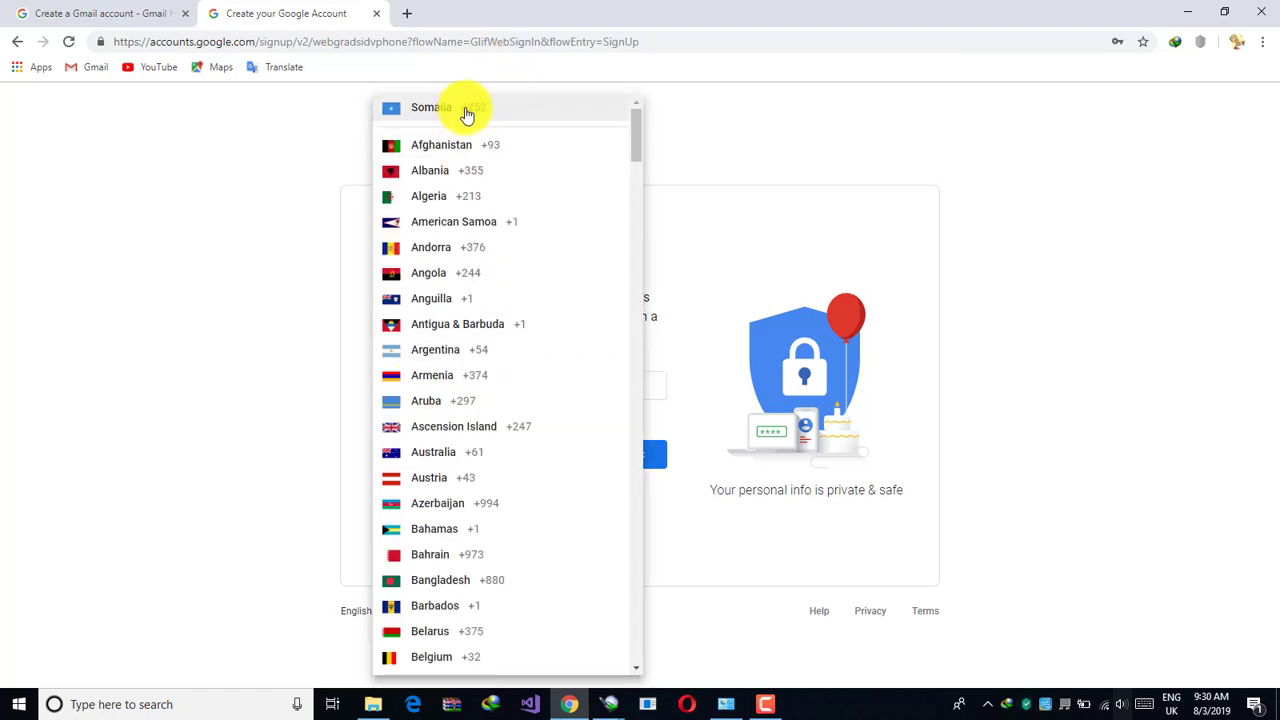
click(466, 115)
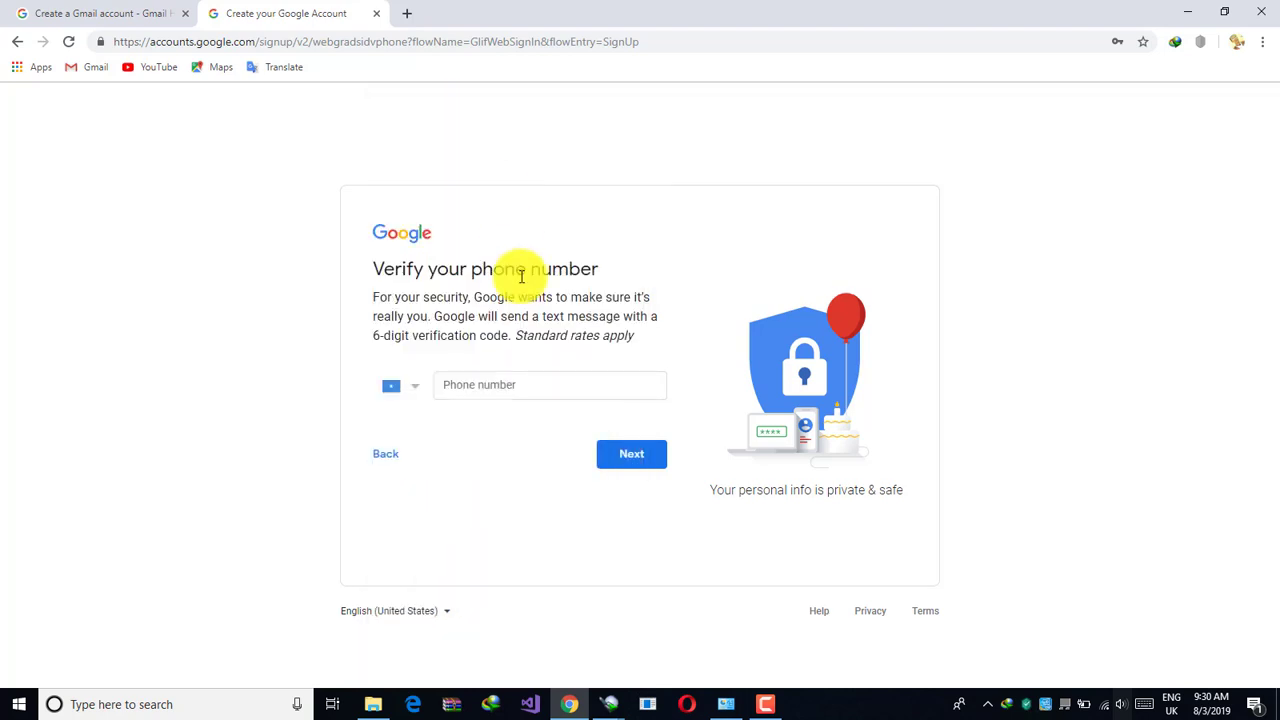
click(540, 388)
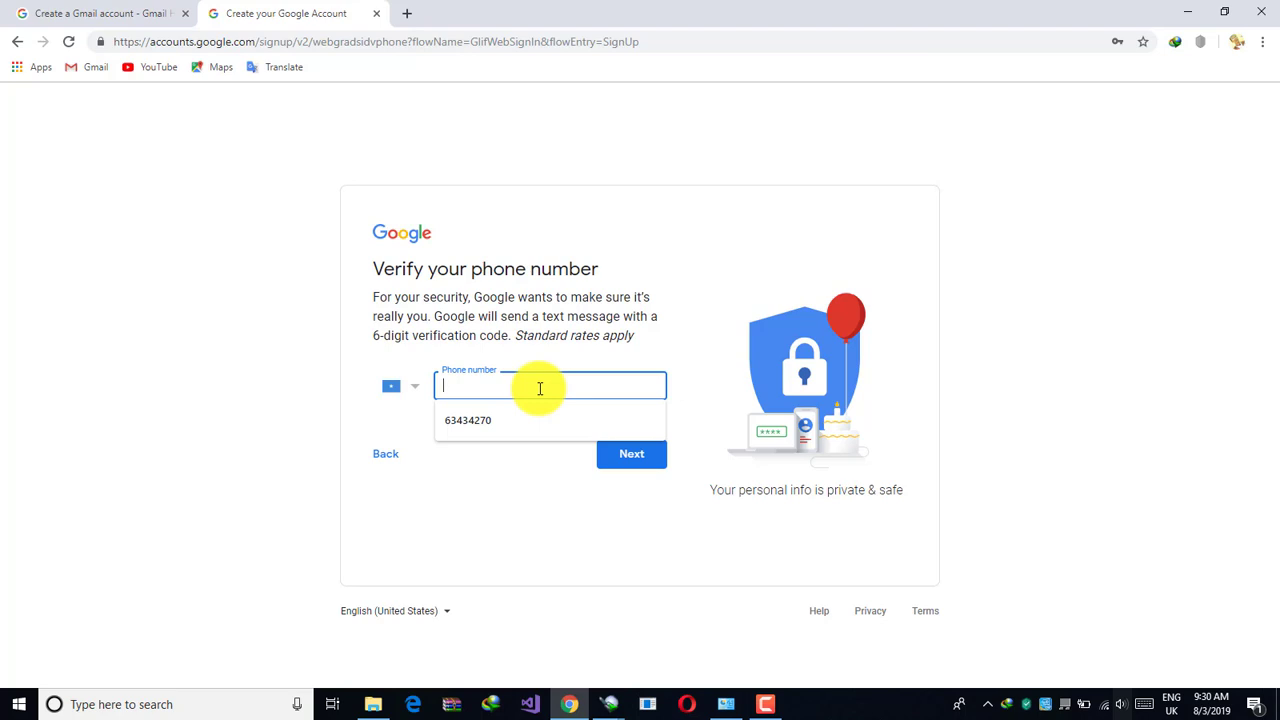
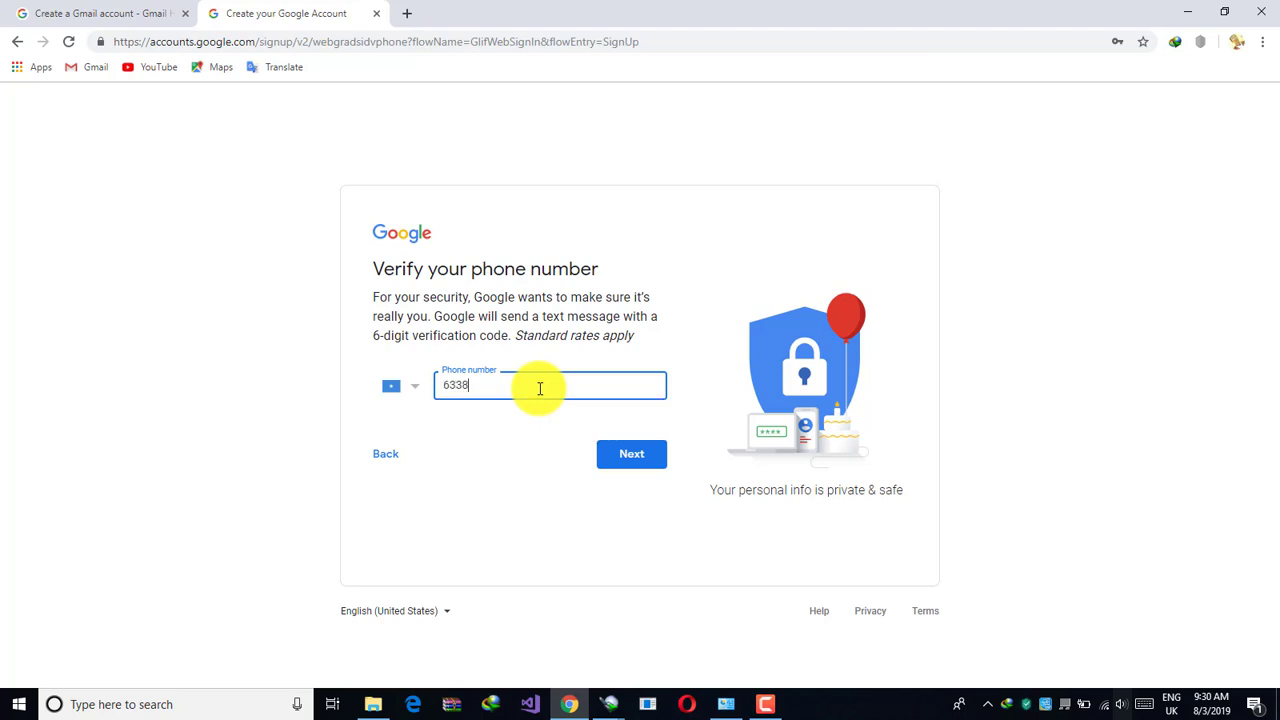
click(636, 452)
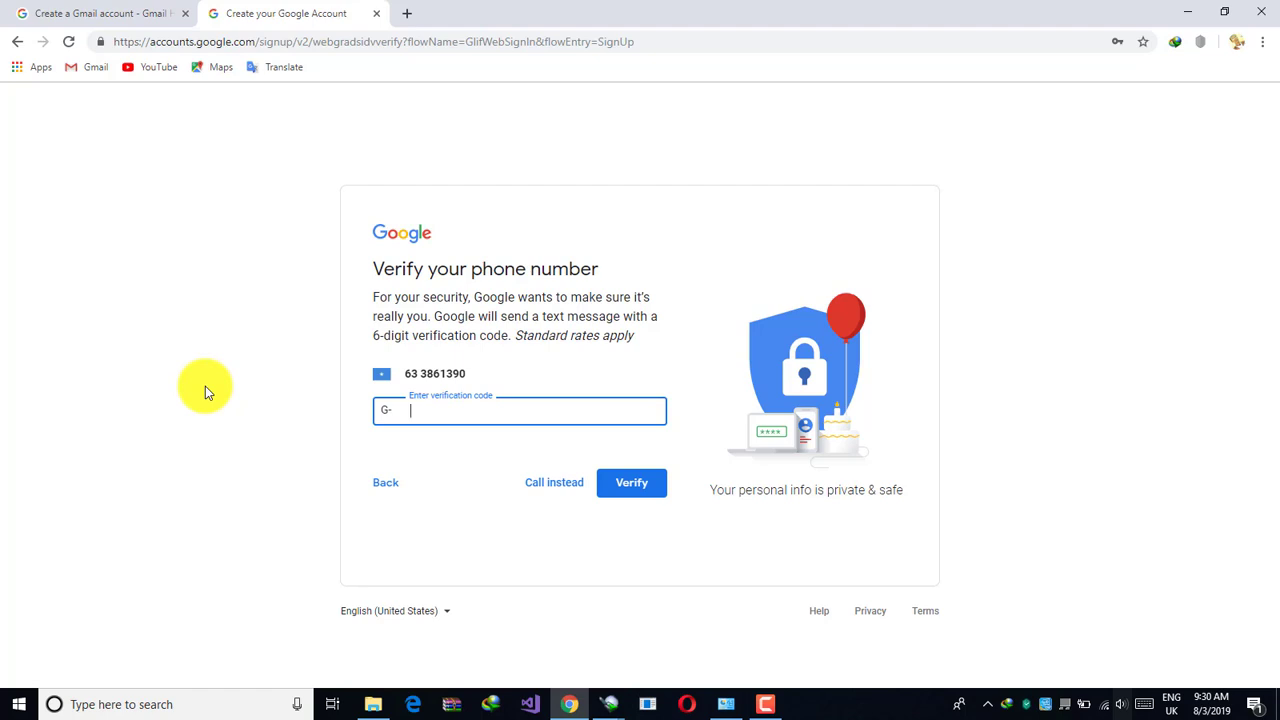
Enter the six-digit verification code, inserting a missing digit, and verify it.
click(415, 410)
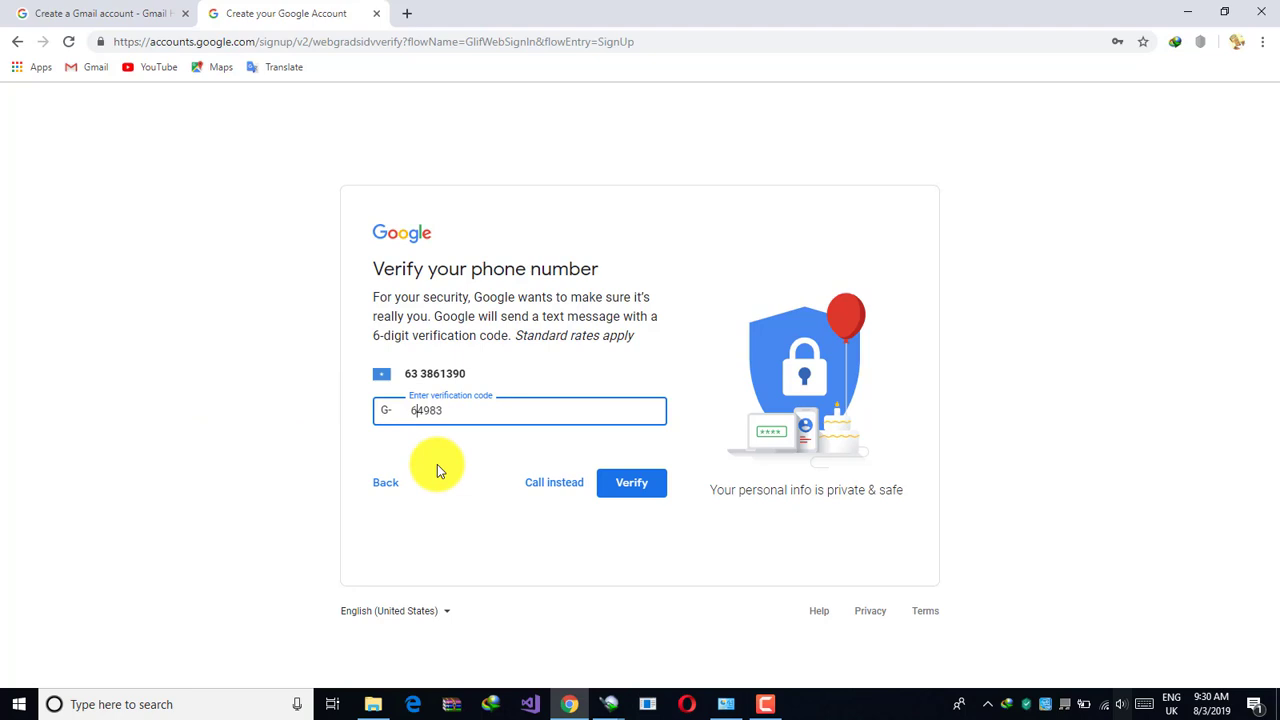
click(505, 410)
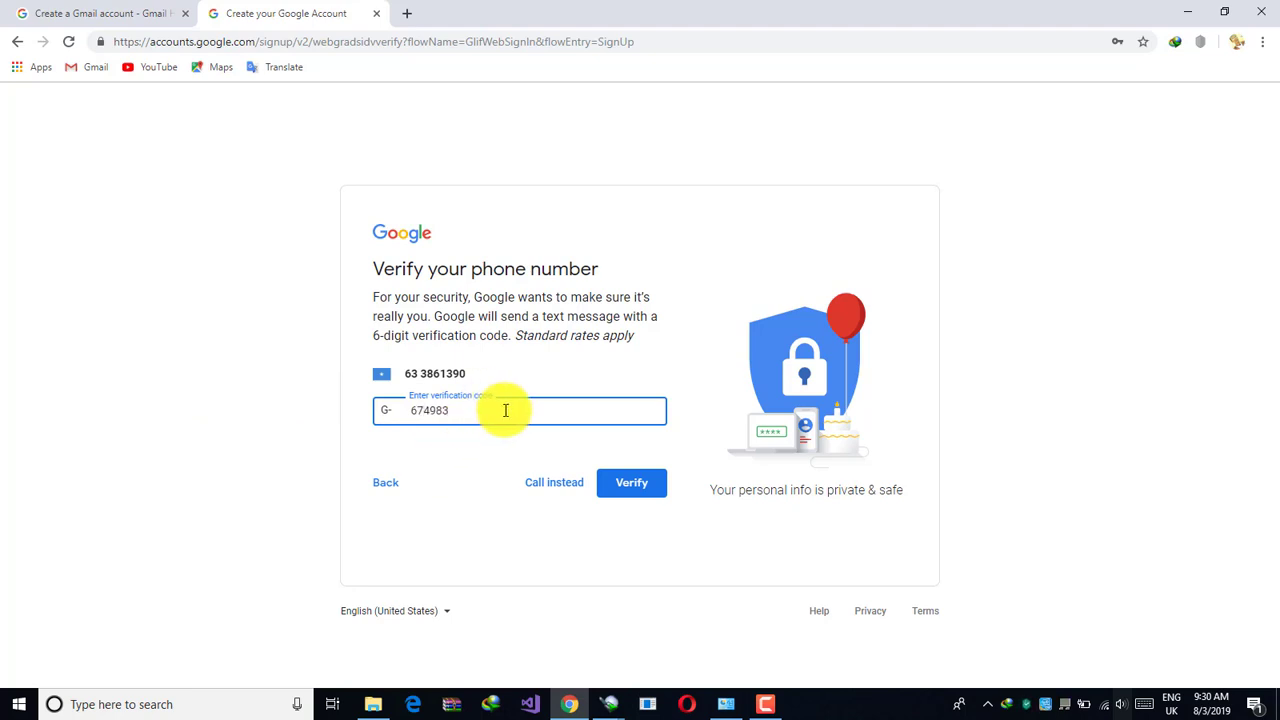
click(627, 480)
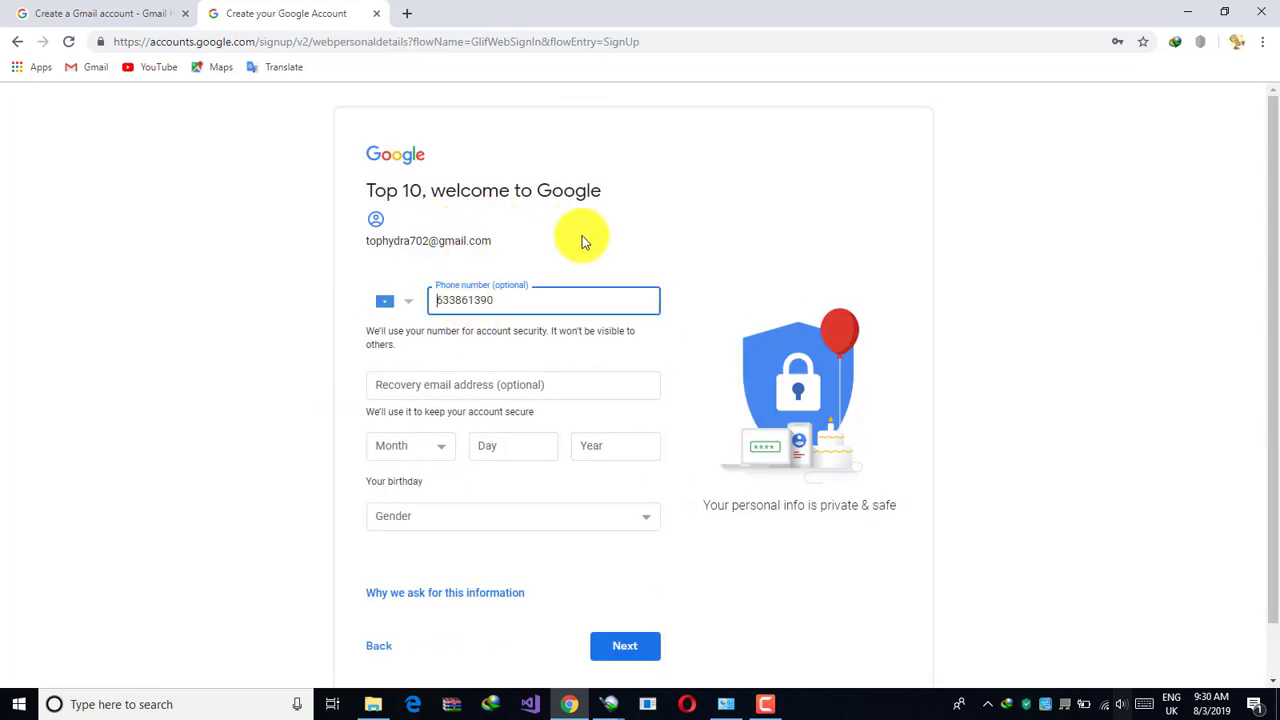
Set the birthday to May 15, 1999.
click(544, 381)
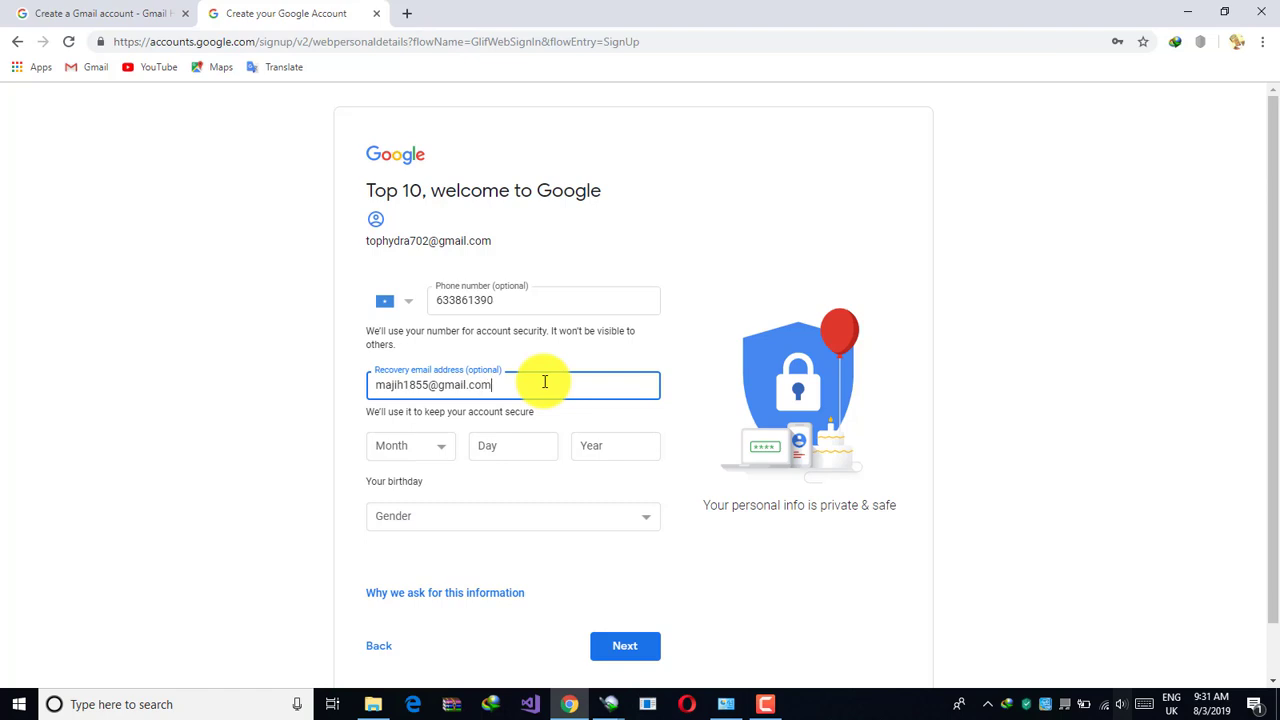
click(427, 446)
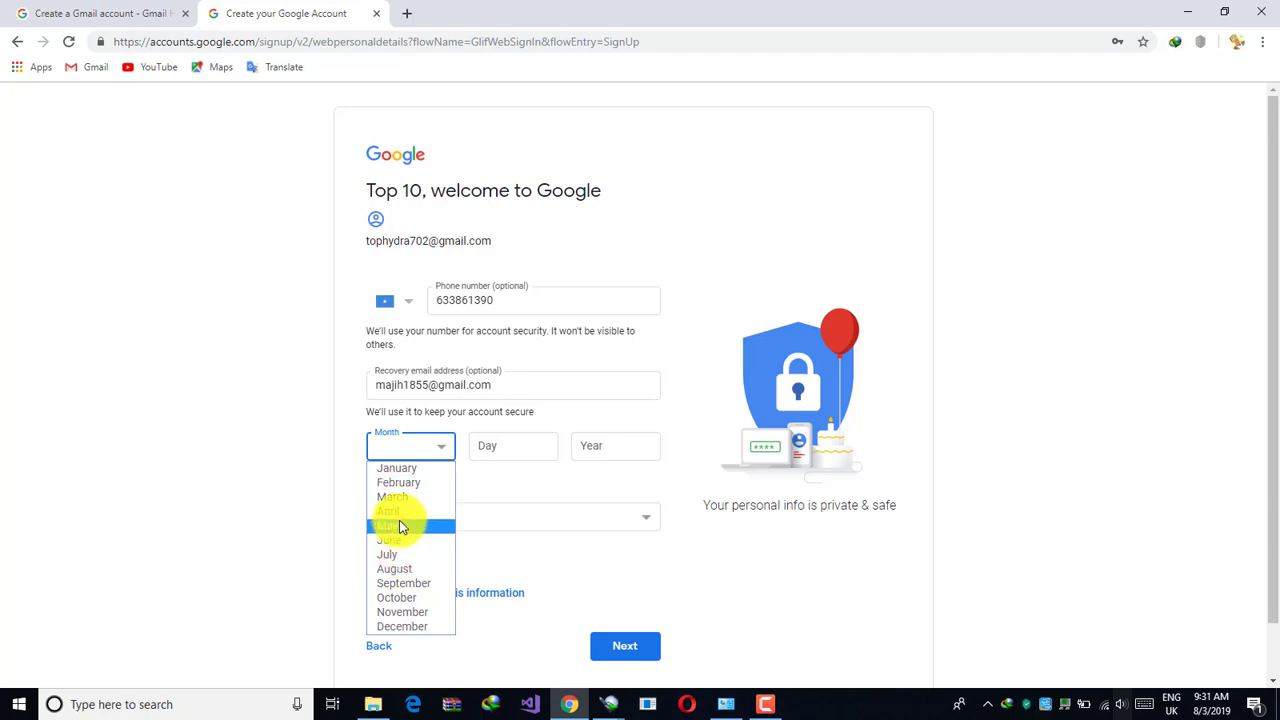
click(404, 526)
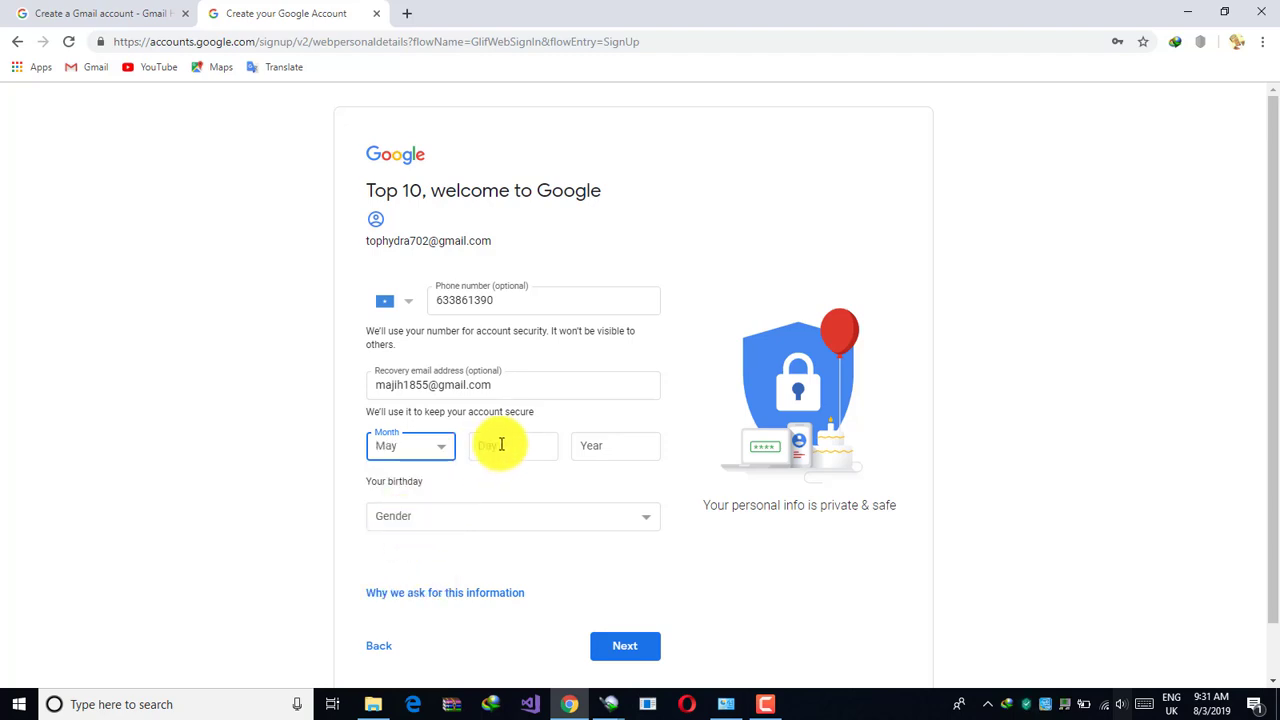
click(506, 443)
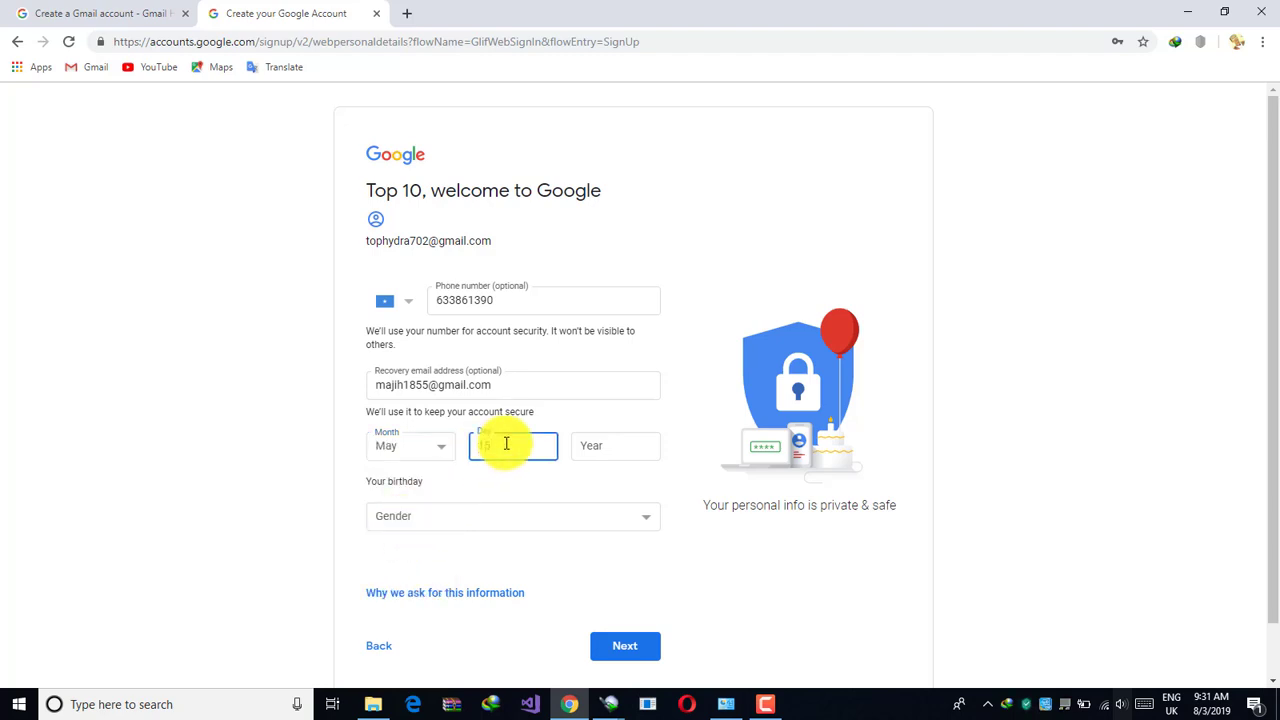
text(15)
click(605, 447)
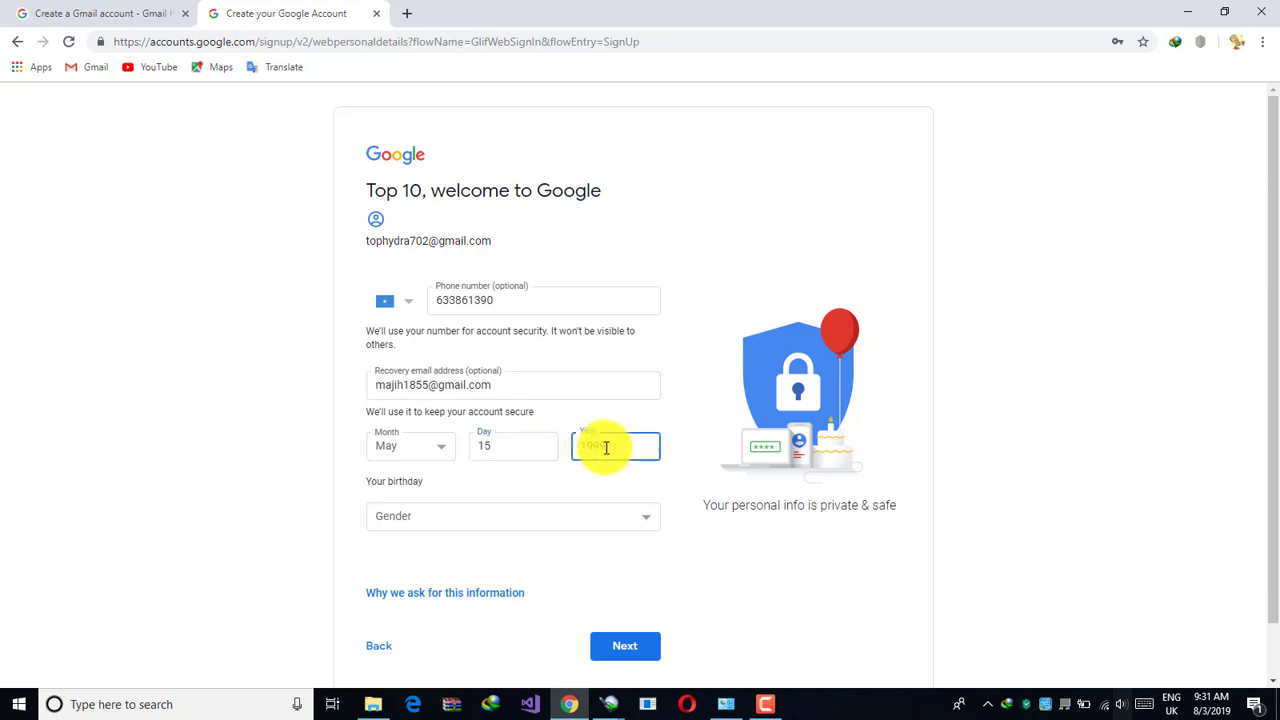
text(1999)
Set the gender to Male and submit the personal details.
click(591, 515)
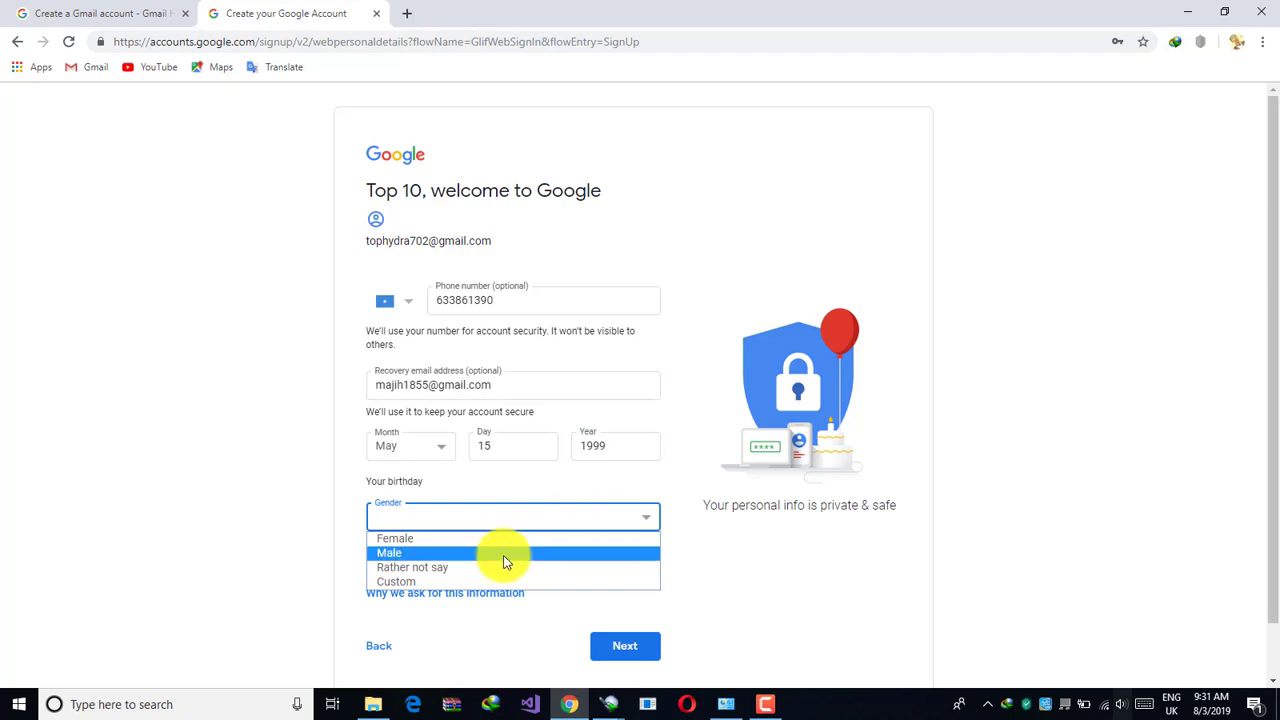
click(433, 553)
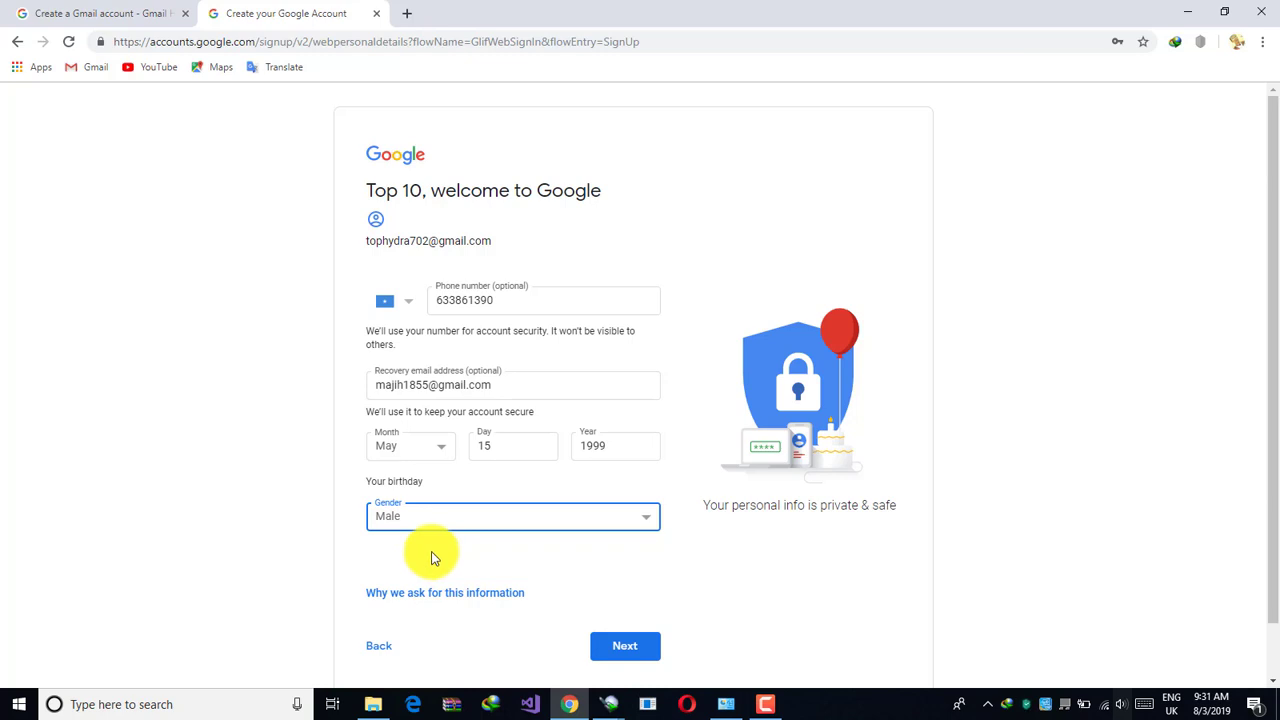
click(589, 579)
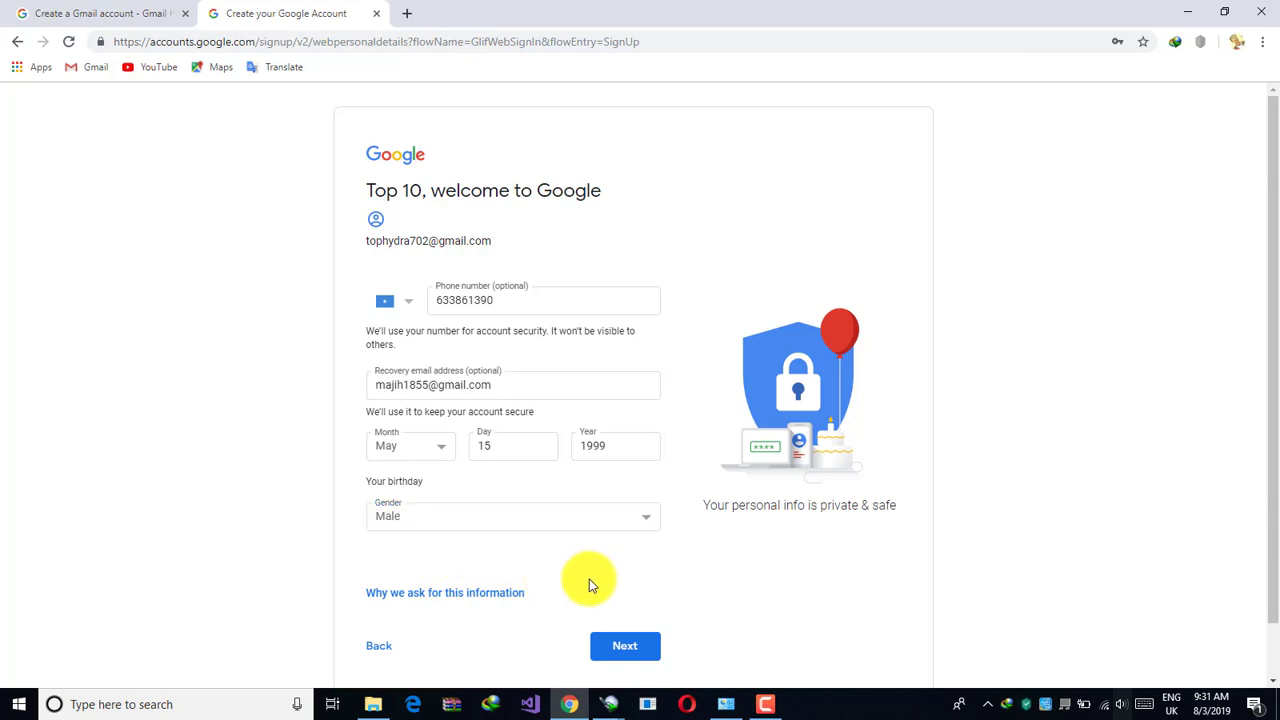
click(643, 651)
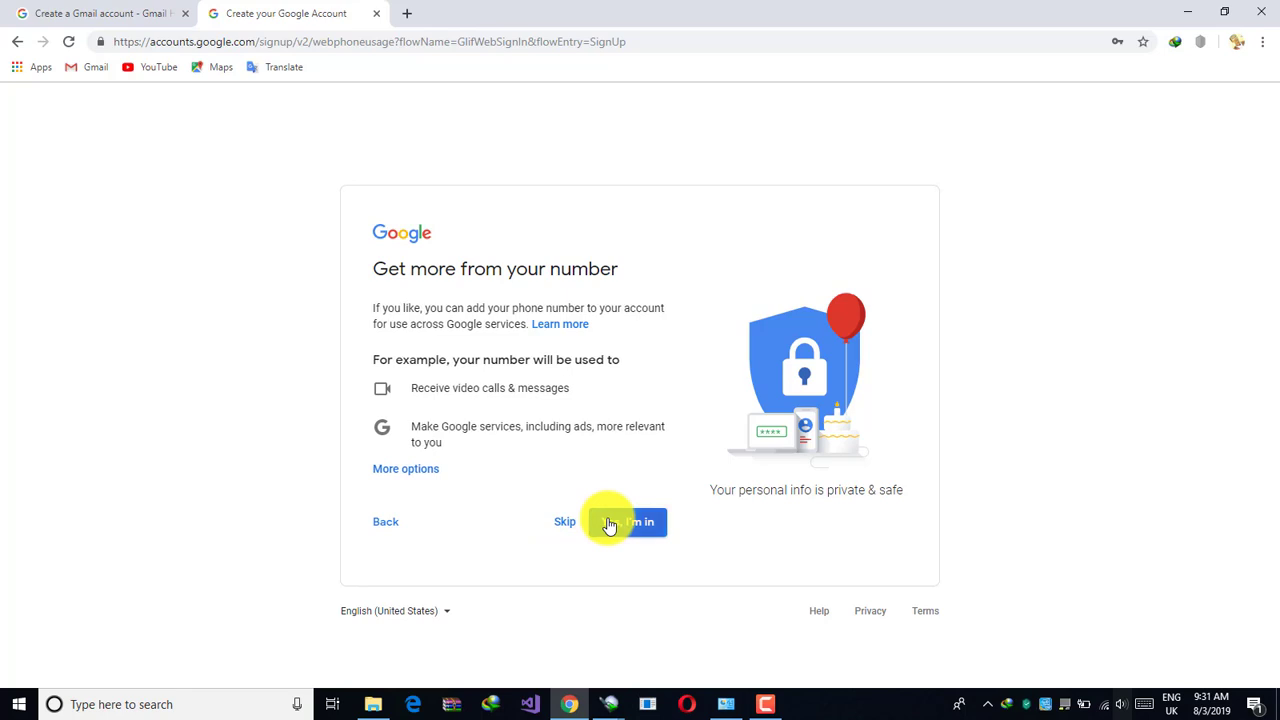
Agree with 'Yes, I'm in' to use the phone number across Google services.
click(609, 522)
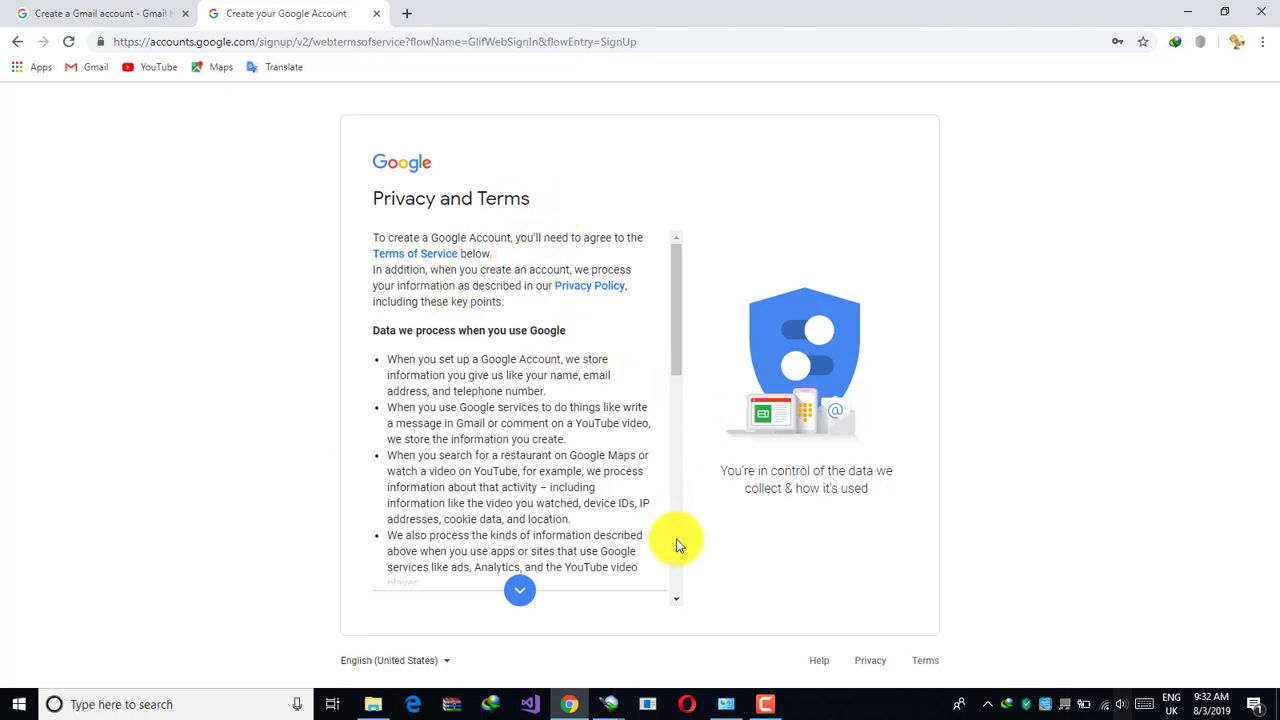
Accept Google's Privacy and Terms and close the leftover 'Create a Gmail account' tab.
scroll(676, 540, down, 3)
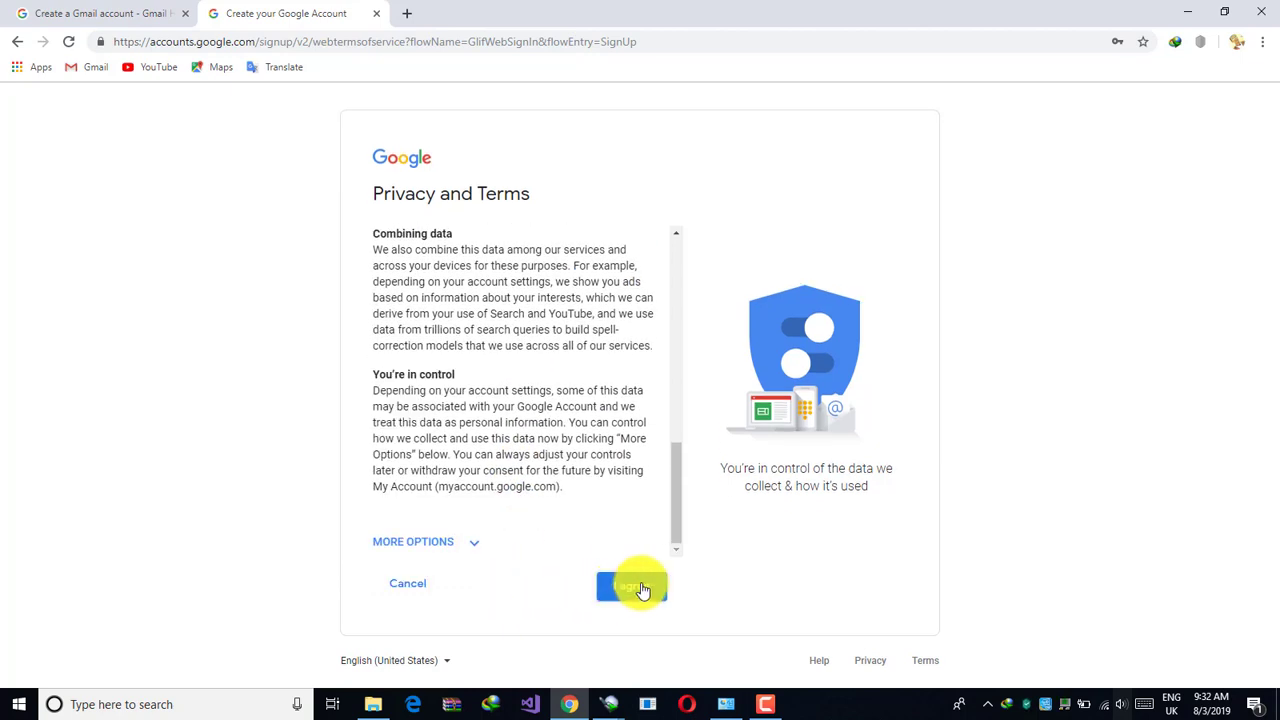
click(640, 588)
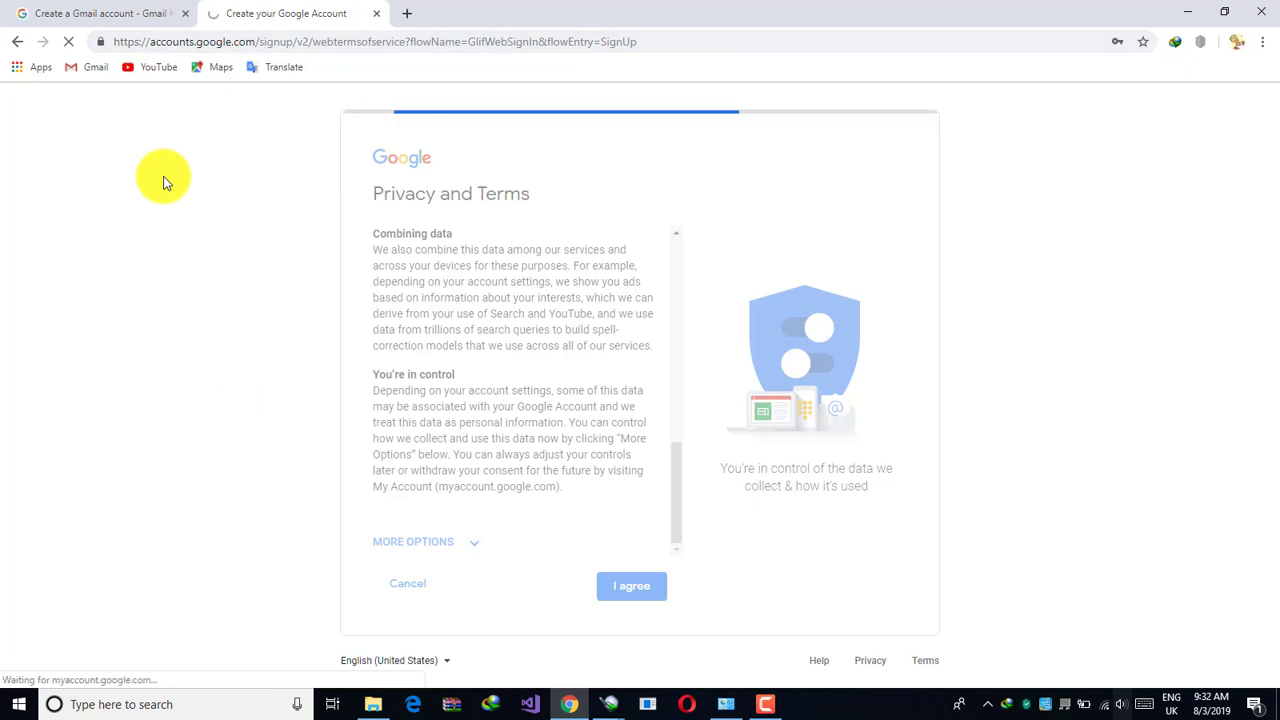
click(184, 14)
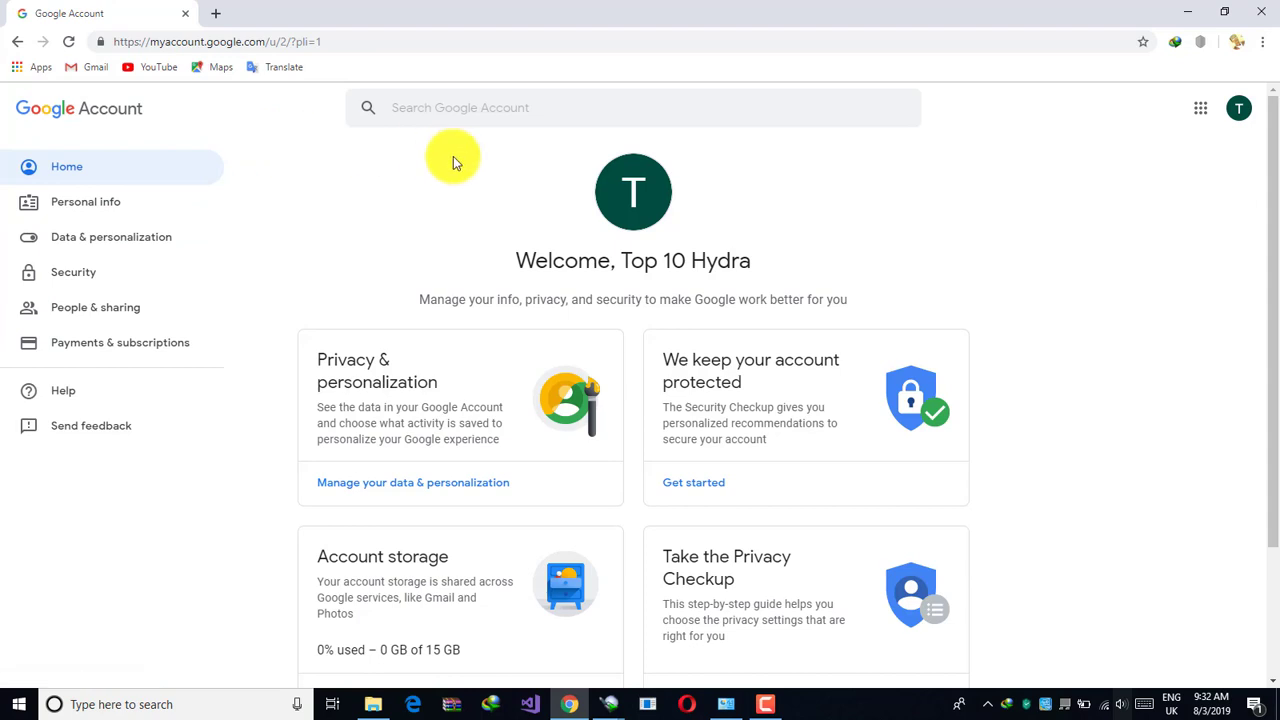
Check the account list, Personal info and Security pages, then open YouTube in a new tab.
click(1240, 108)
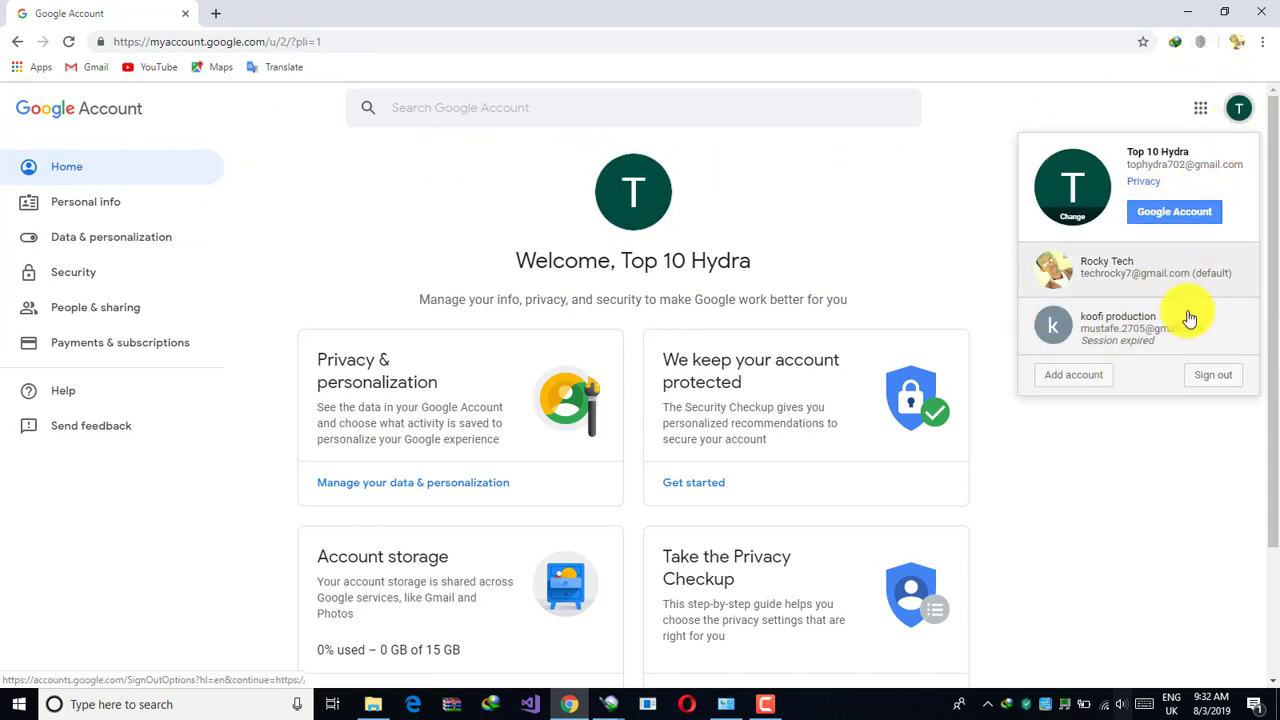
click(1124, 471)
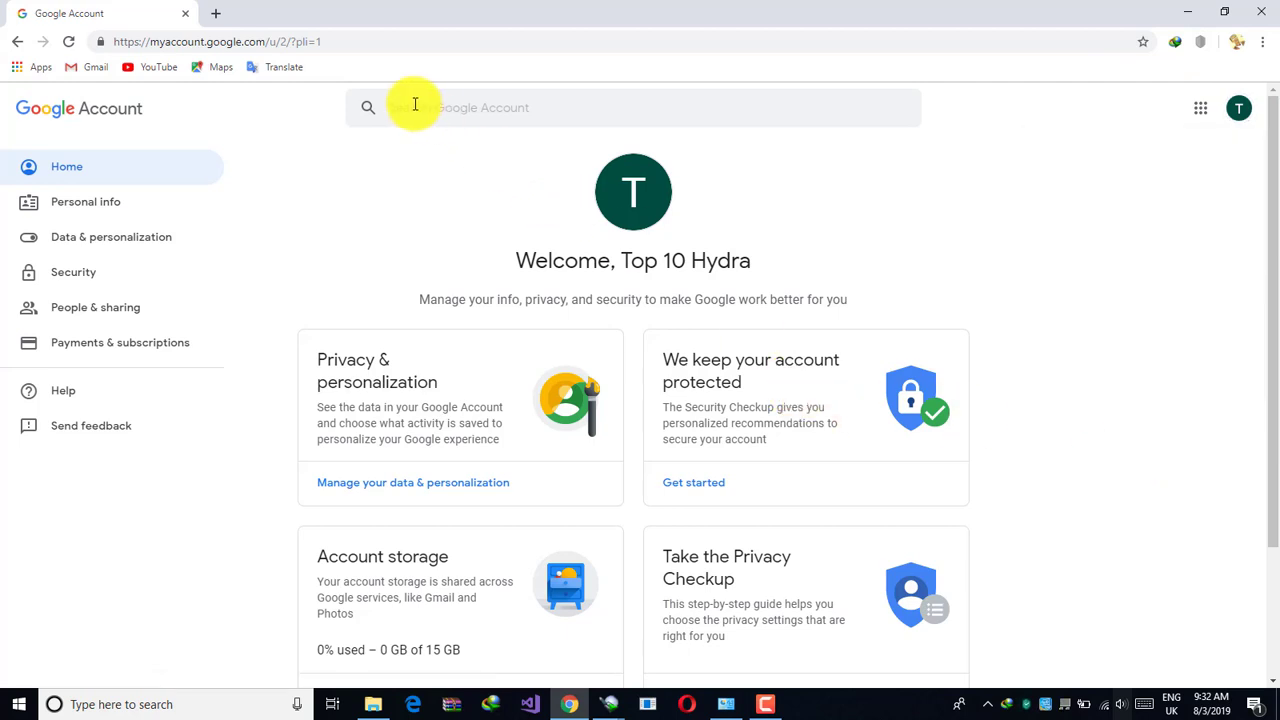
click(94, 205)
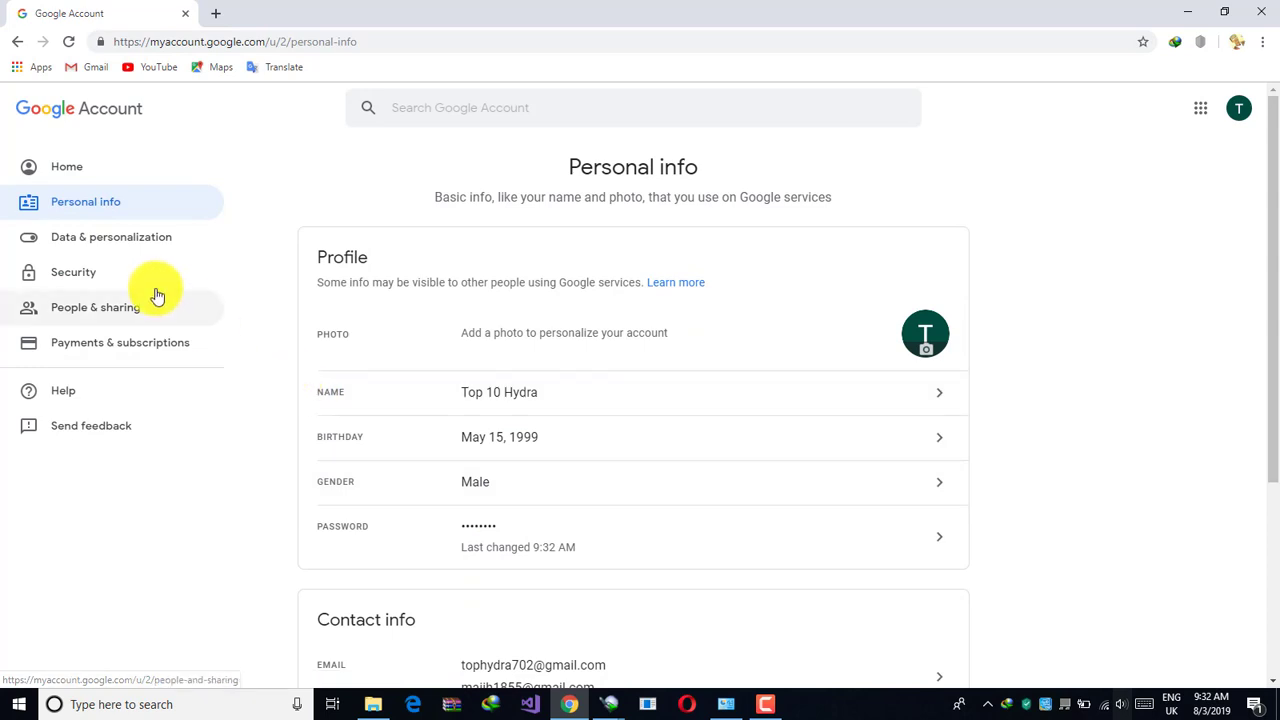
click(117, 272)
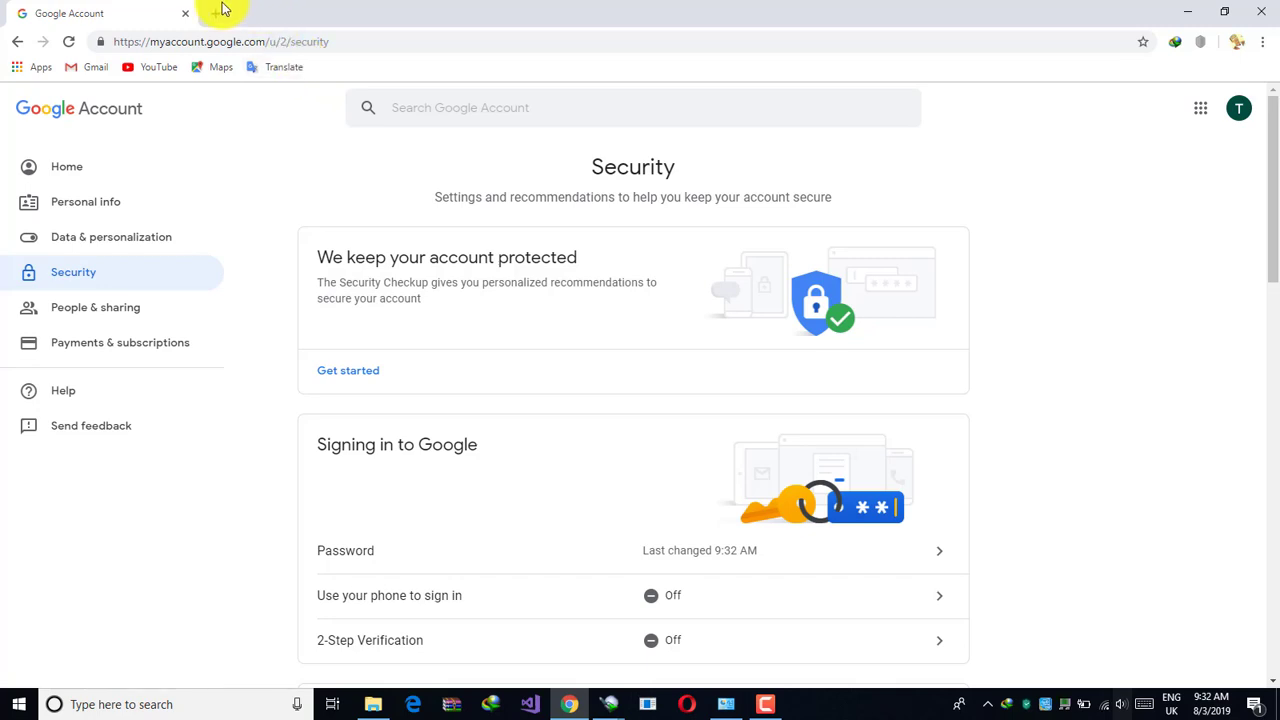
right_click(158, 64)
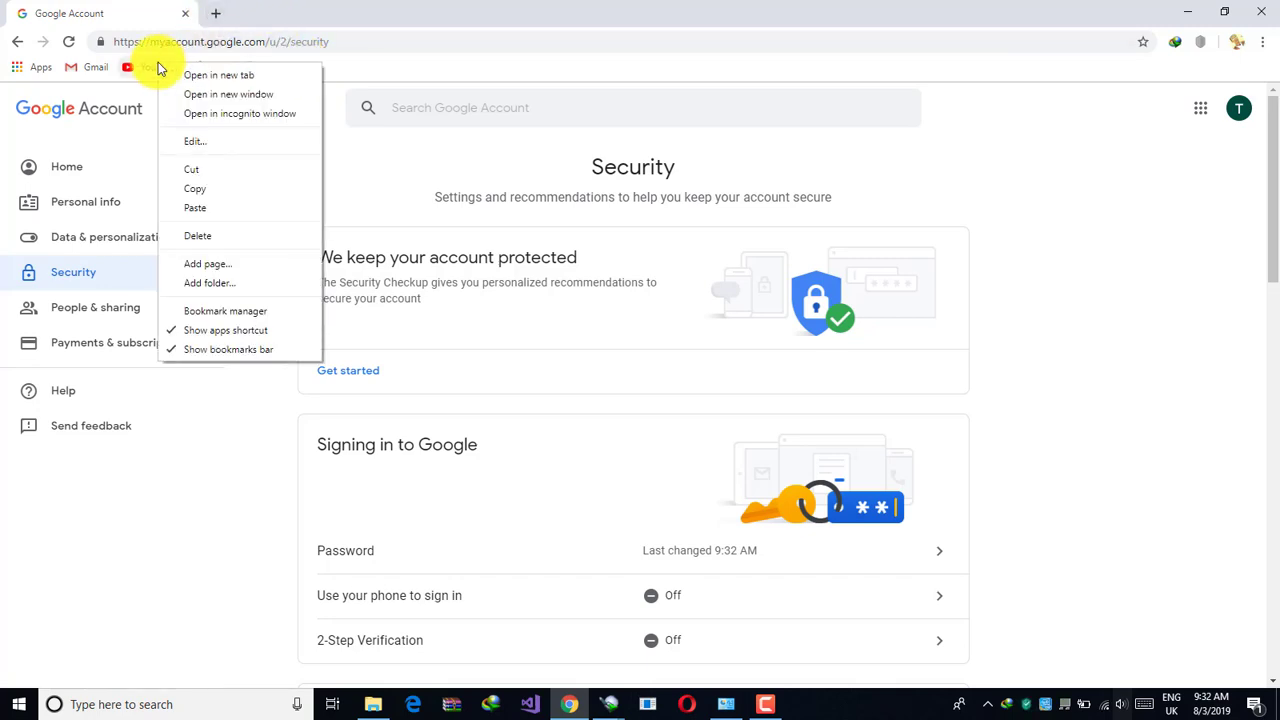
click(196, 76)
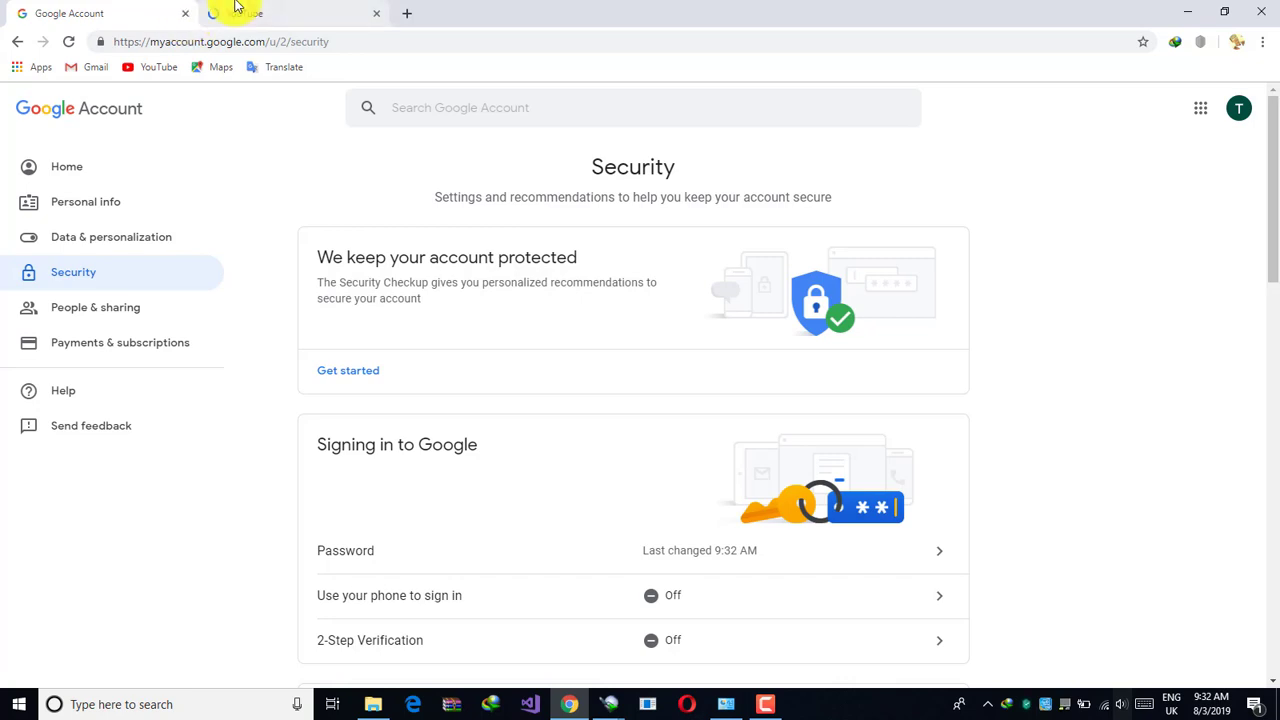
Sign the previous account out of YouTube and close the extra Google Account tab.
click(234, 12)
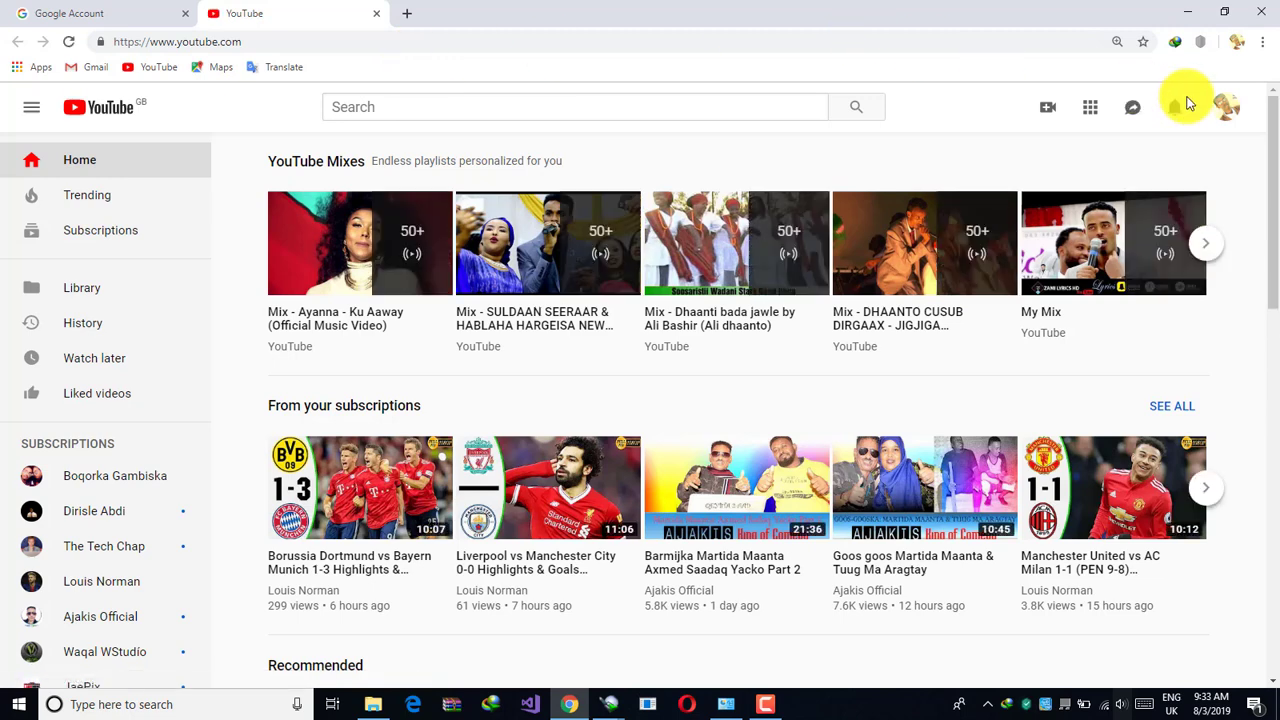
click(1230, 107)
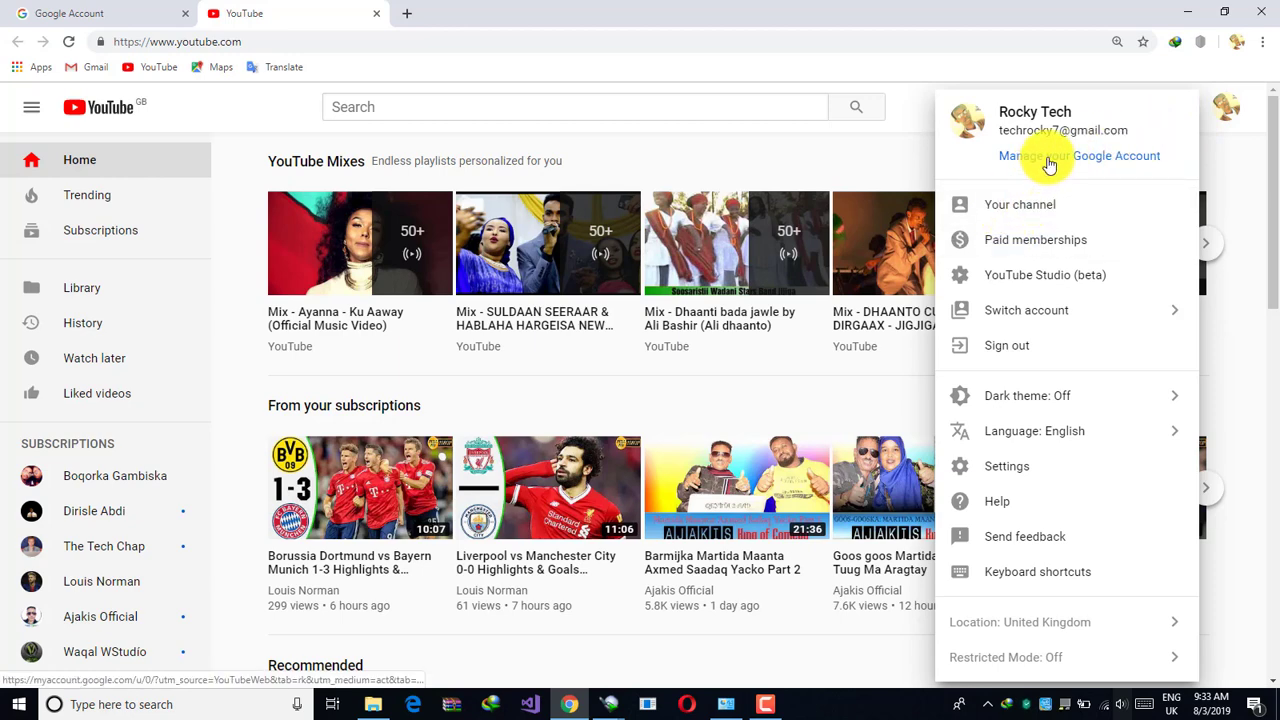
click(1049, 160)
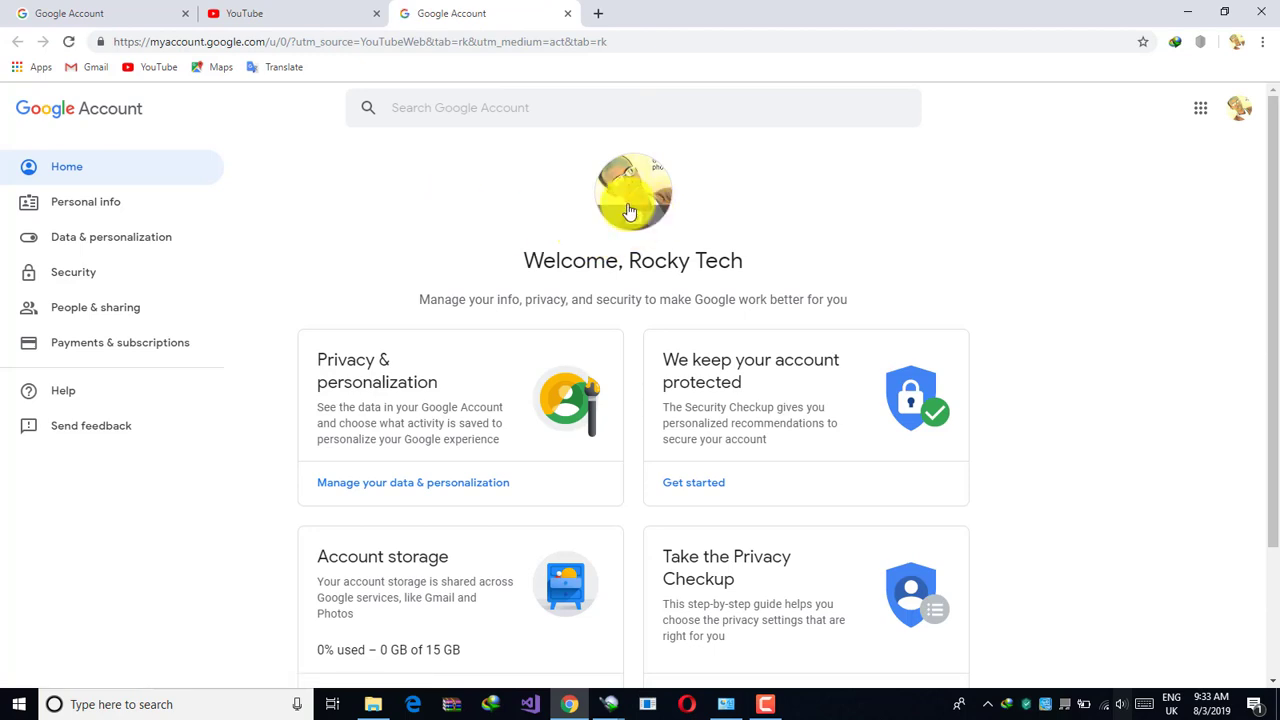
click(301, 8)
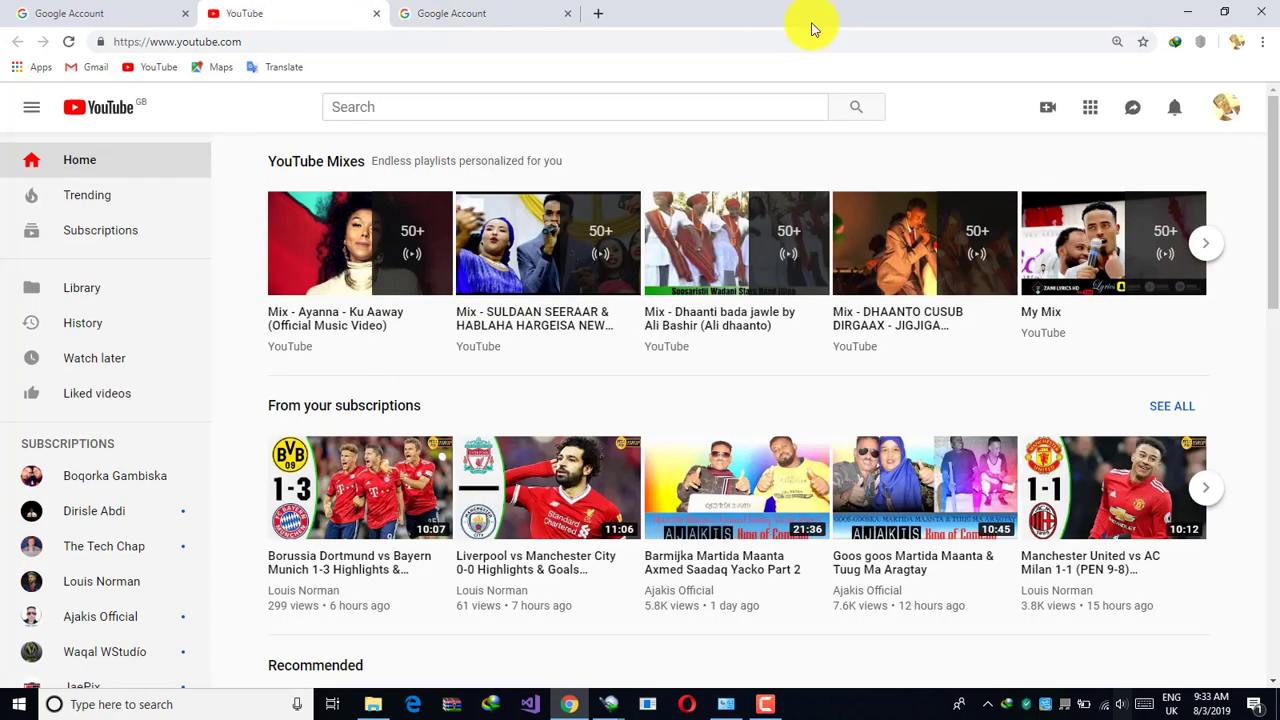
click(1230, 104)
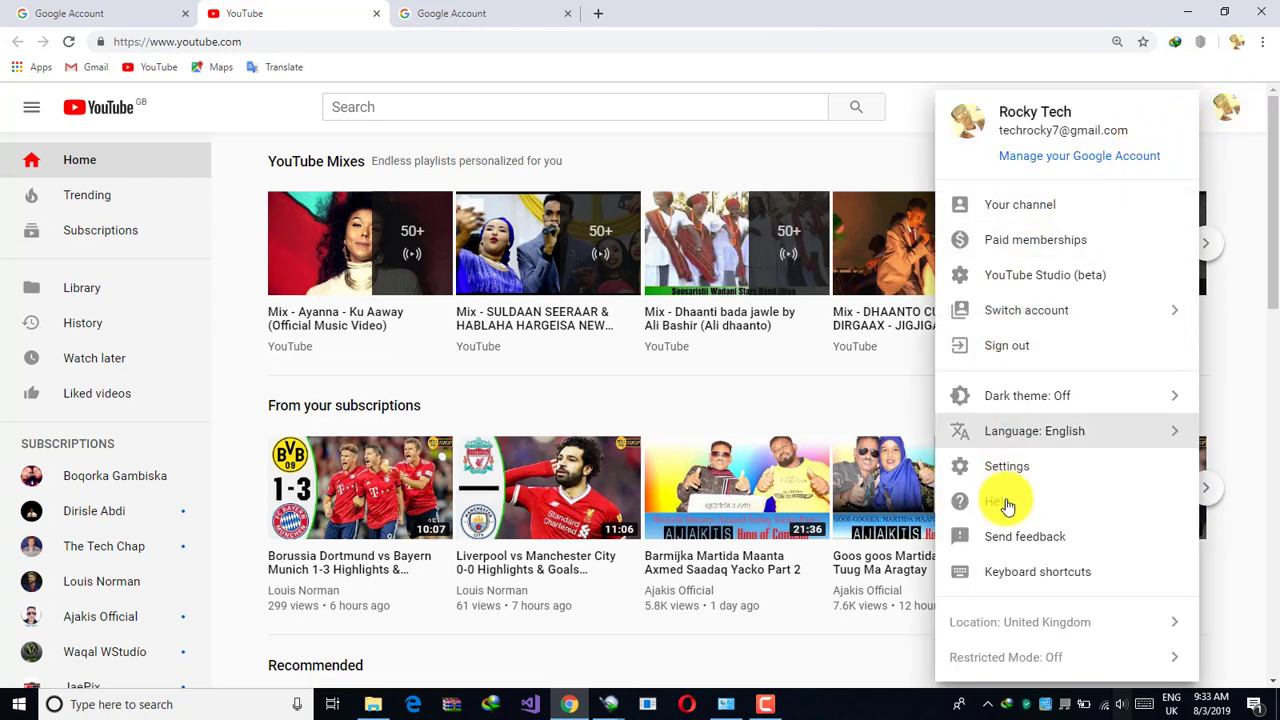
click(1020, 350)
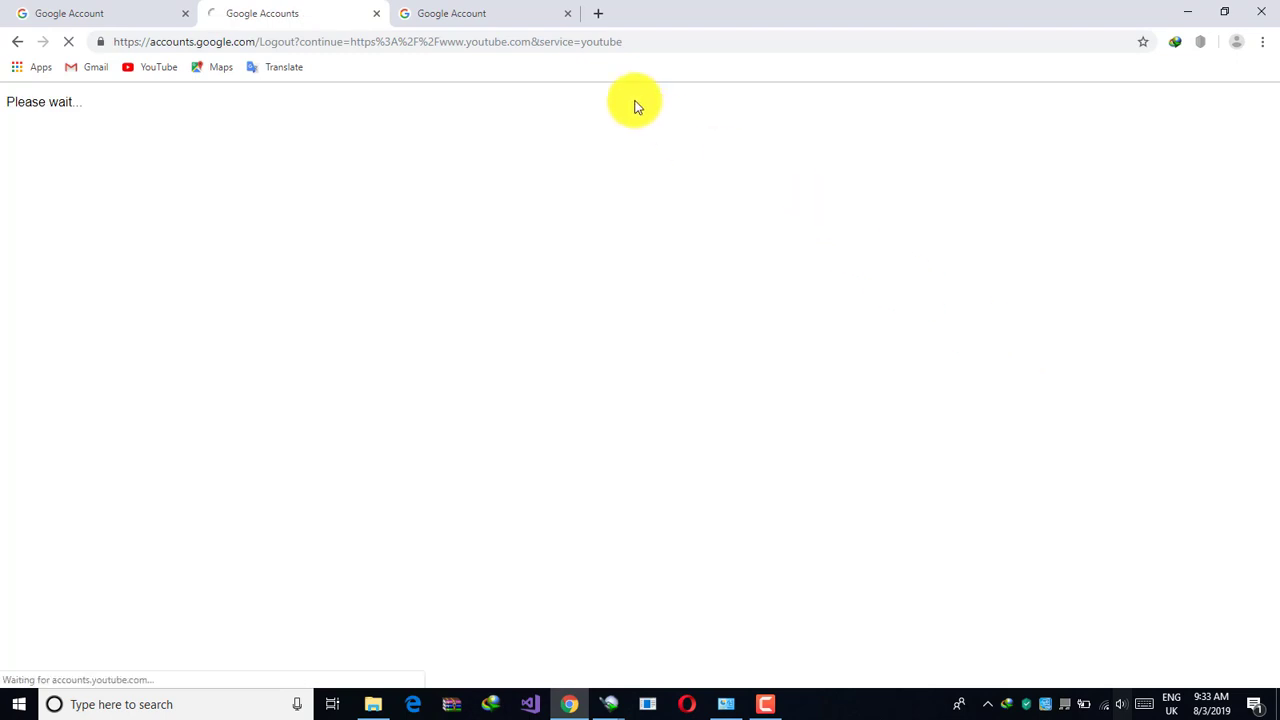
click(567, 13)
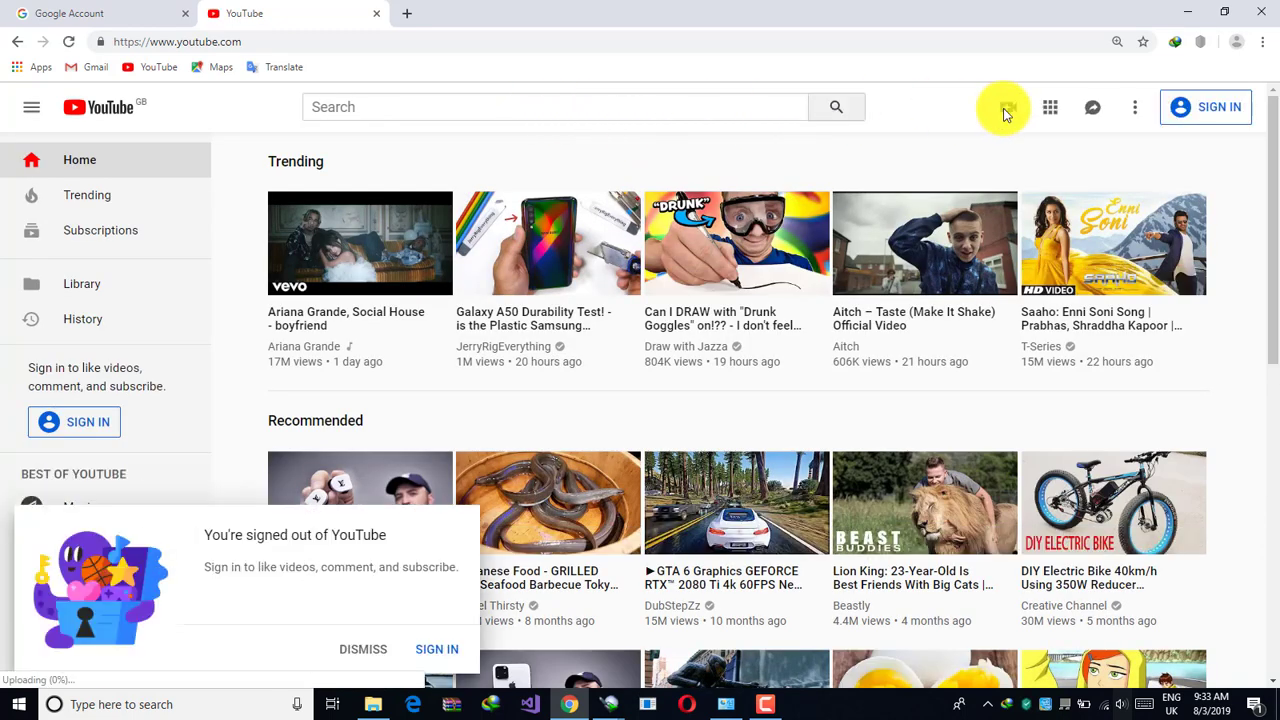
Sign in to YouTube by choosing the new account and entering its password.
click(1203, 104)
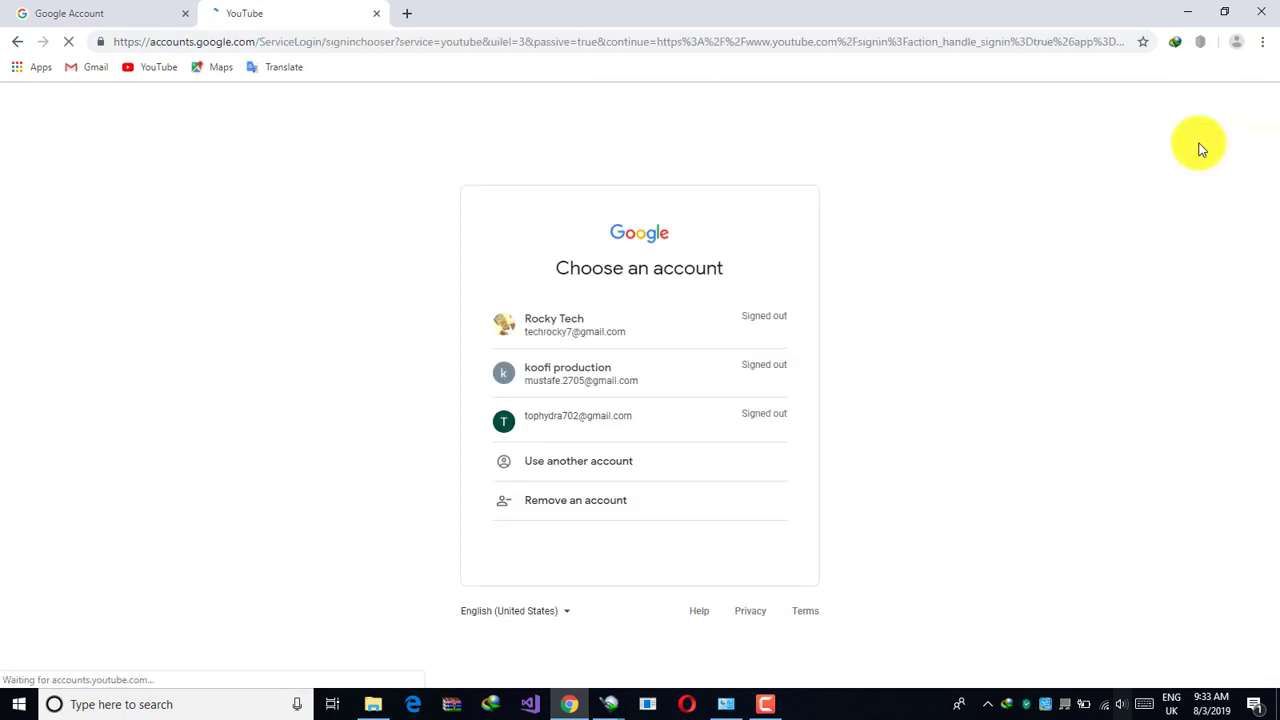
click(674, 418)
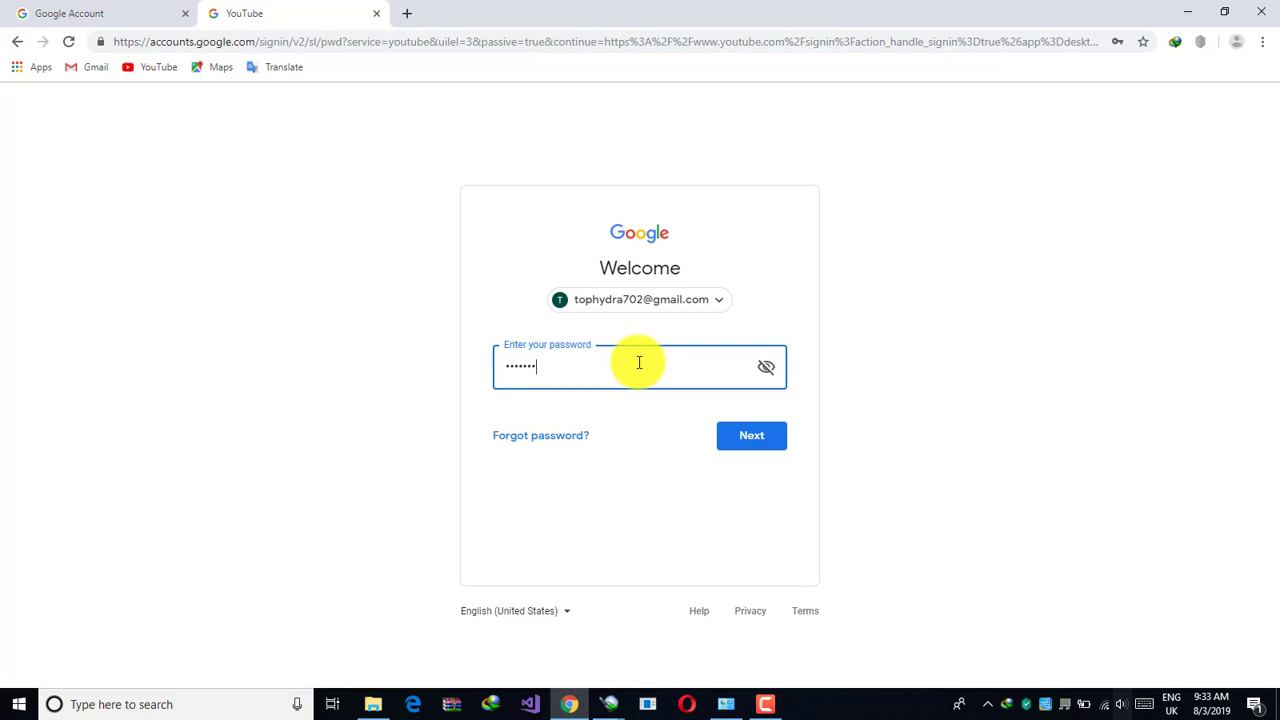
key(Return)
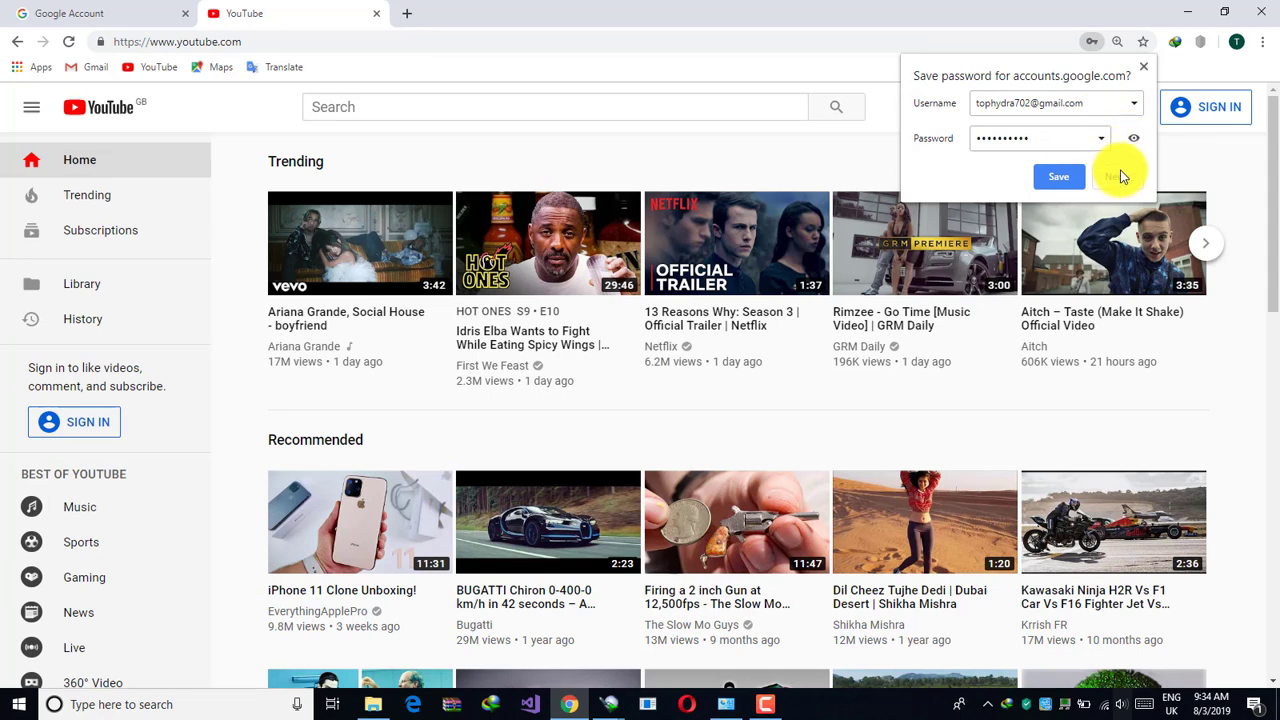
Decline saving the password, finish signing in, and go to Your channel.
click(1118, 177)
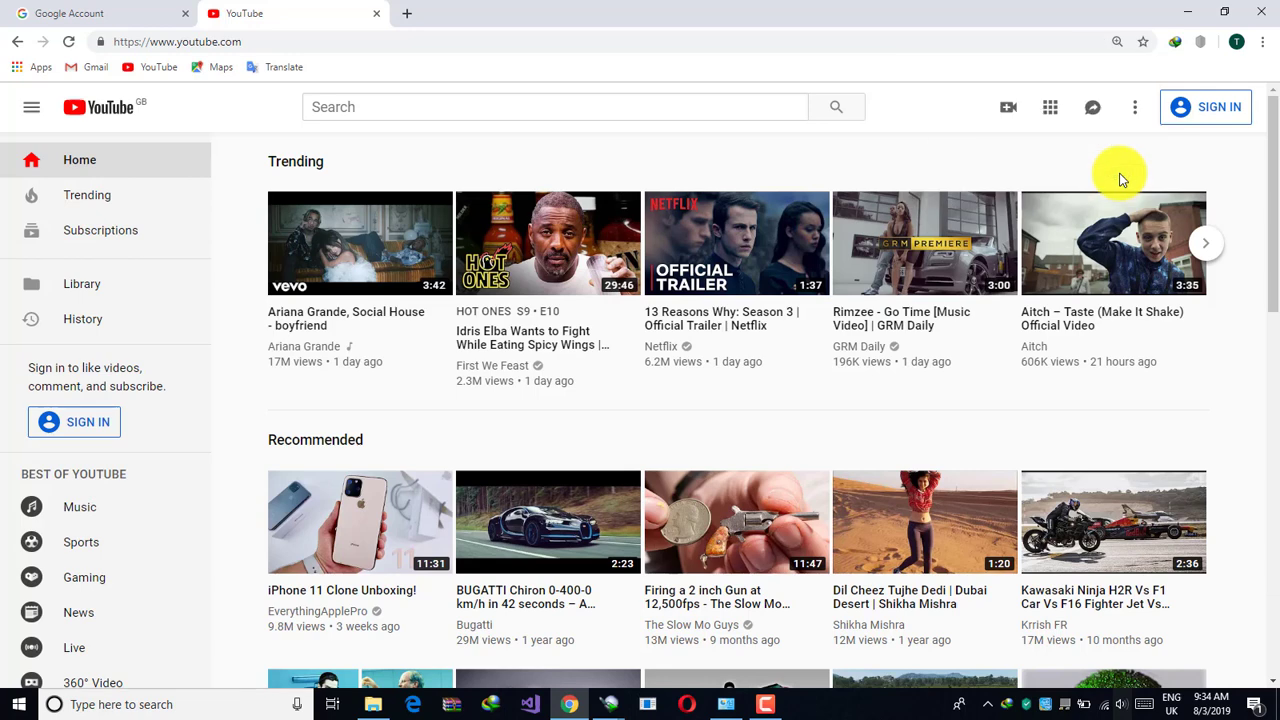
click(1185, 110)
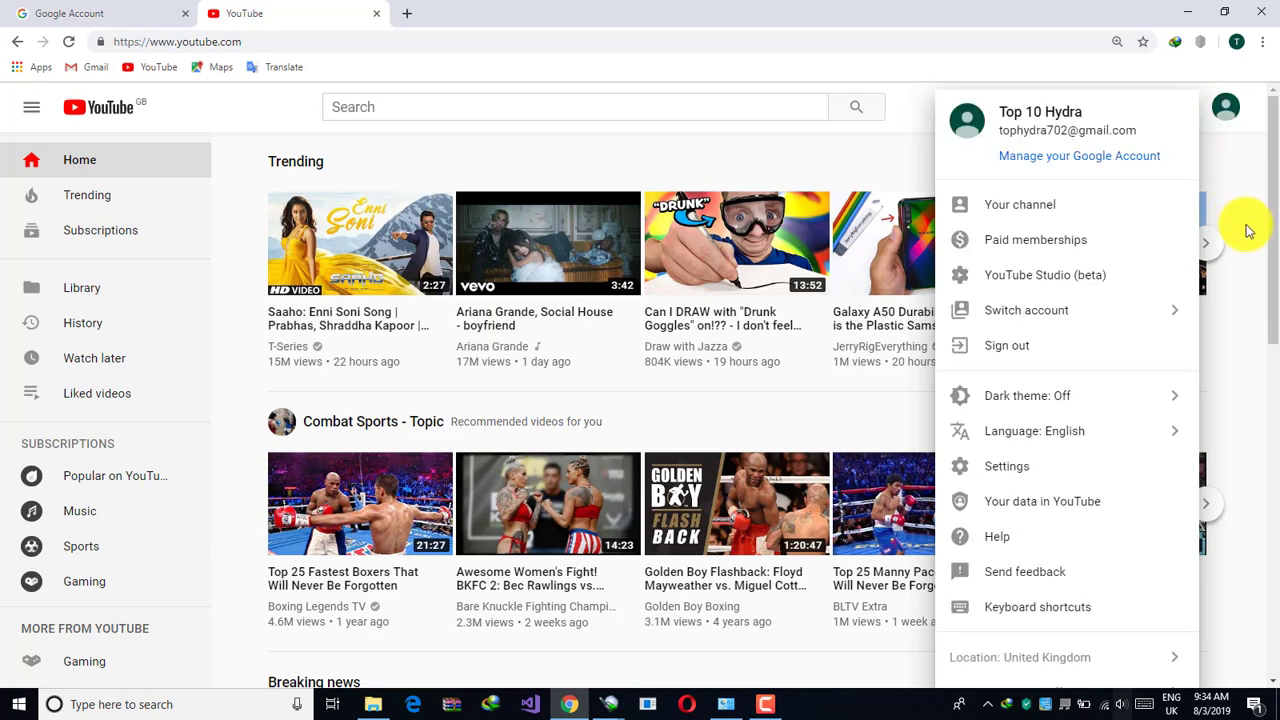
click(1037, 204)
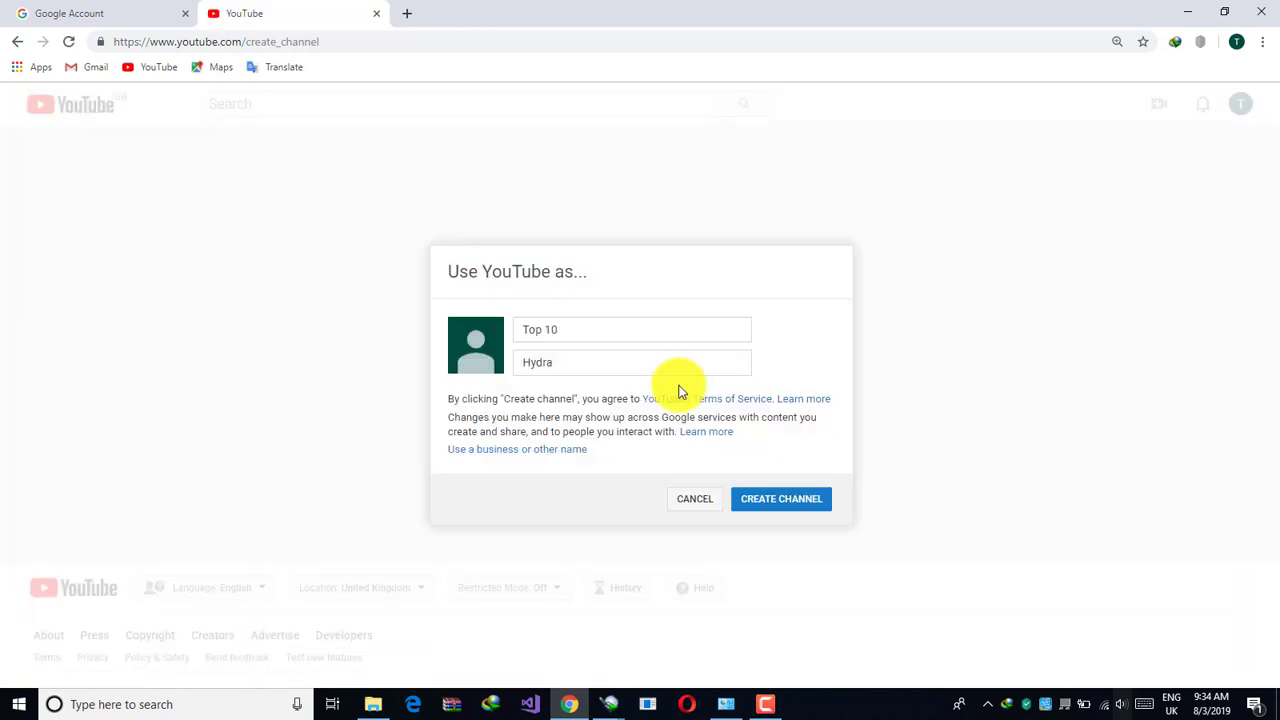
Finish creating the YouTube channel, close the Google Account tab and return to YouTube home.
click(568, 332)
click(780, 499)
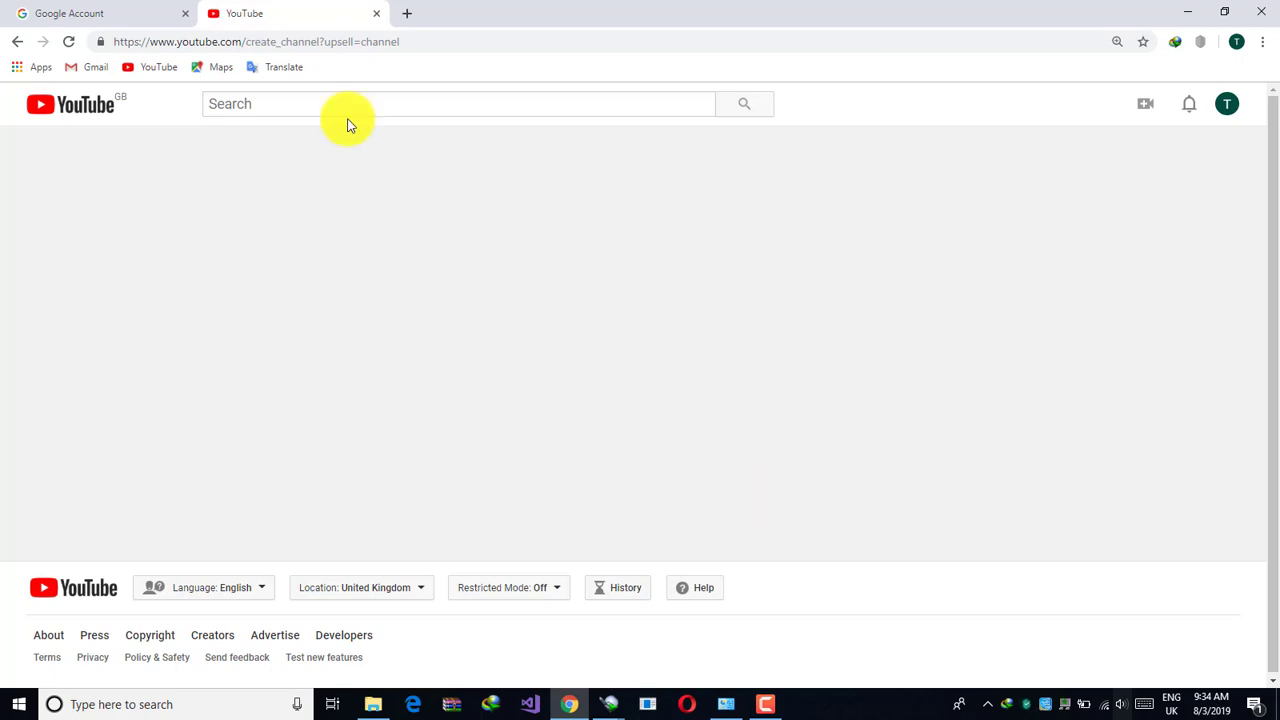
click(185, 14)
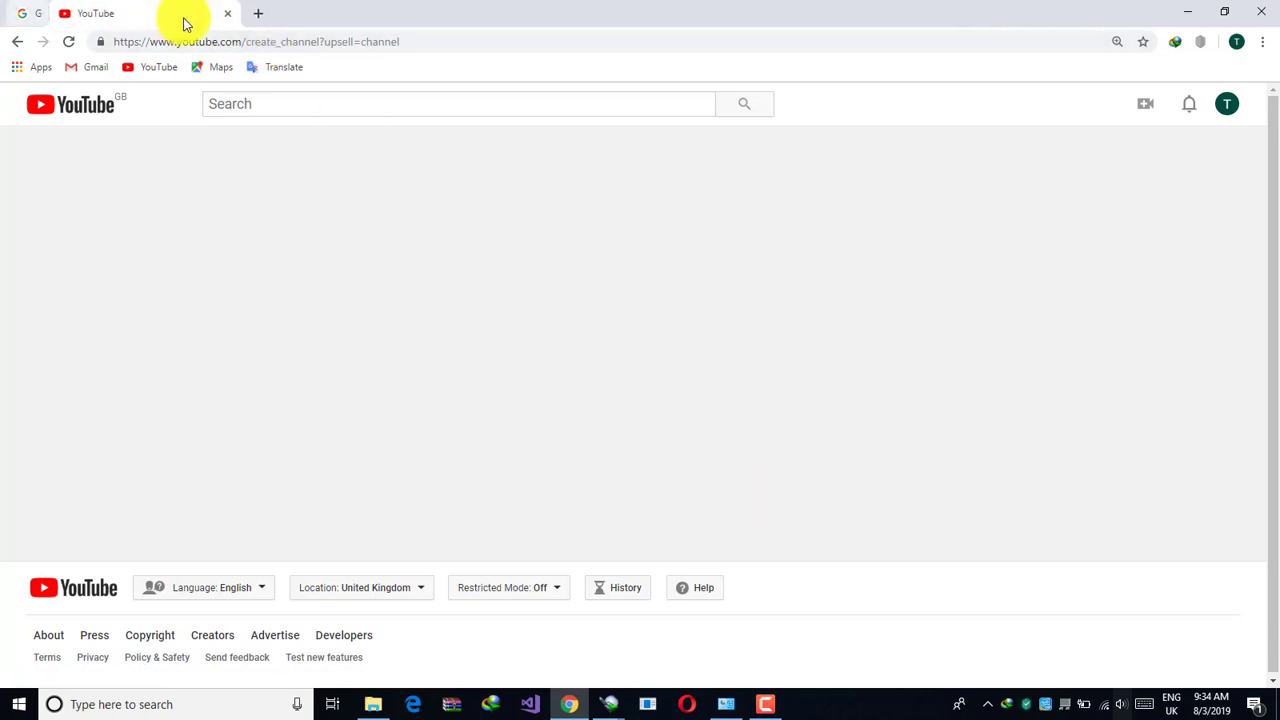
click(1227, 104)
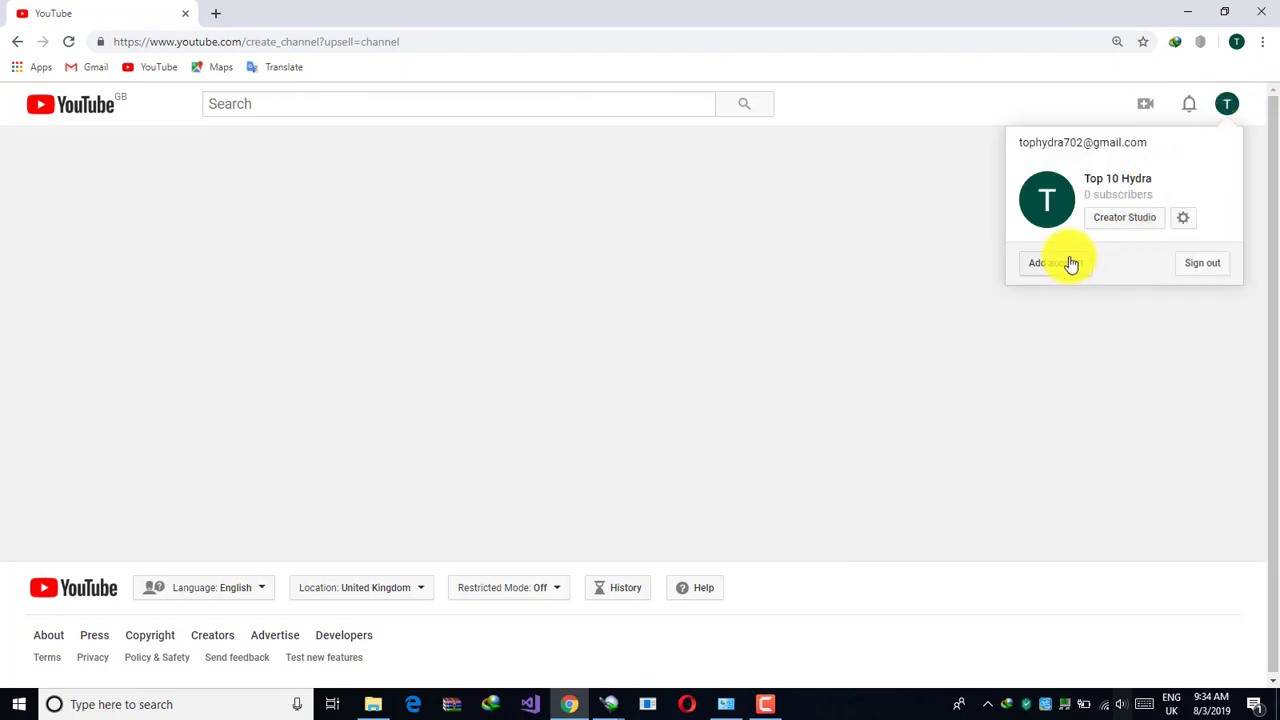
click(879, 196)
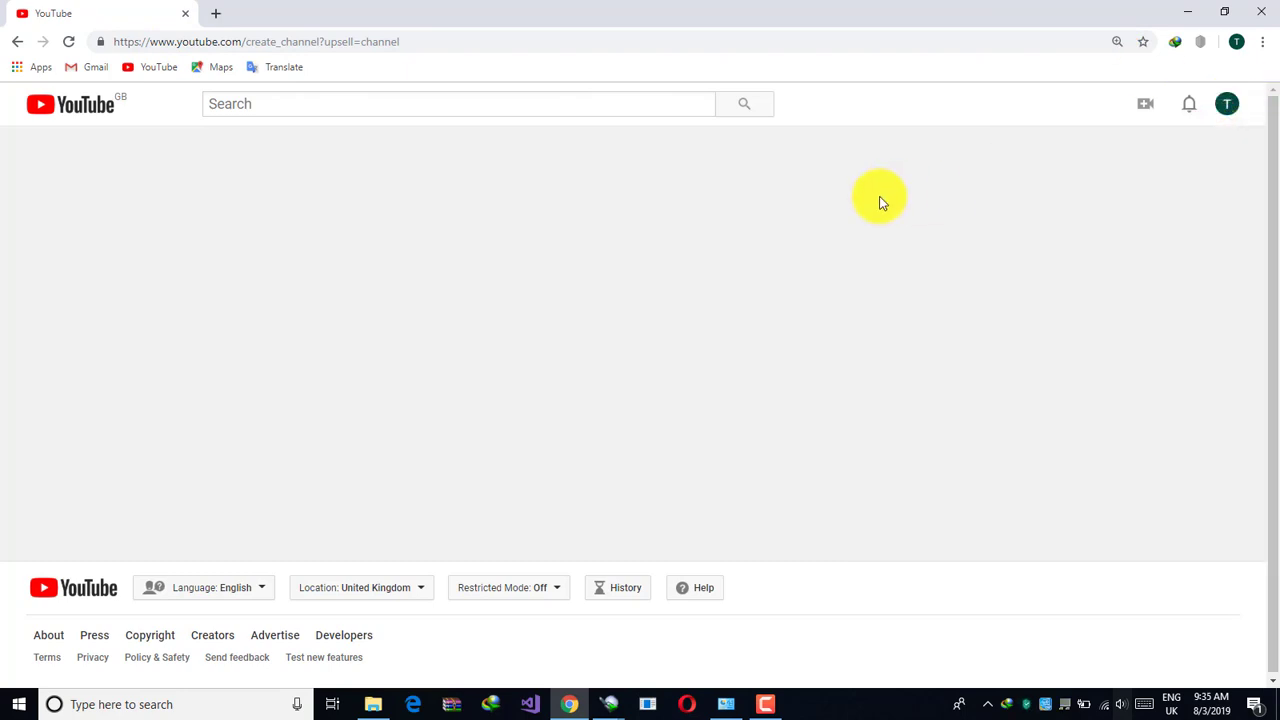
click(103, 117)
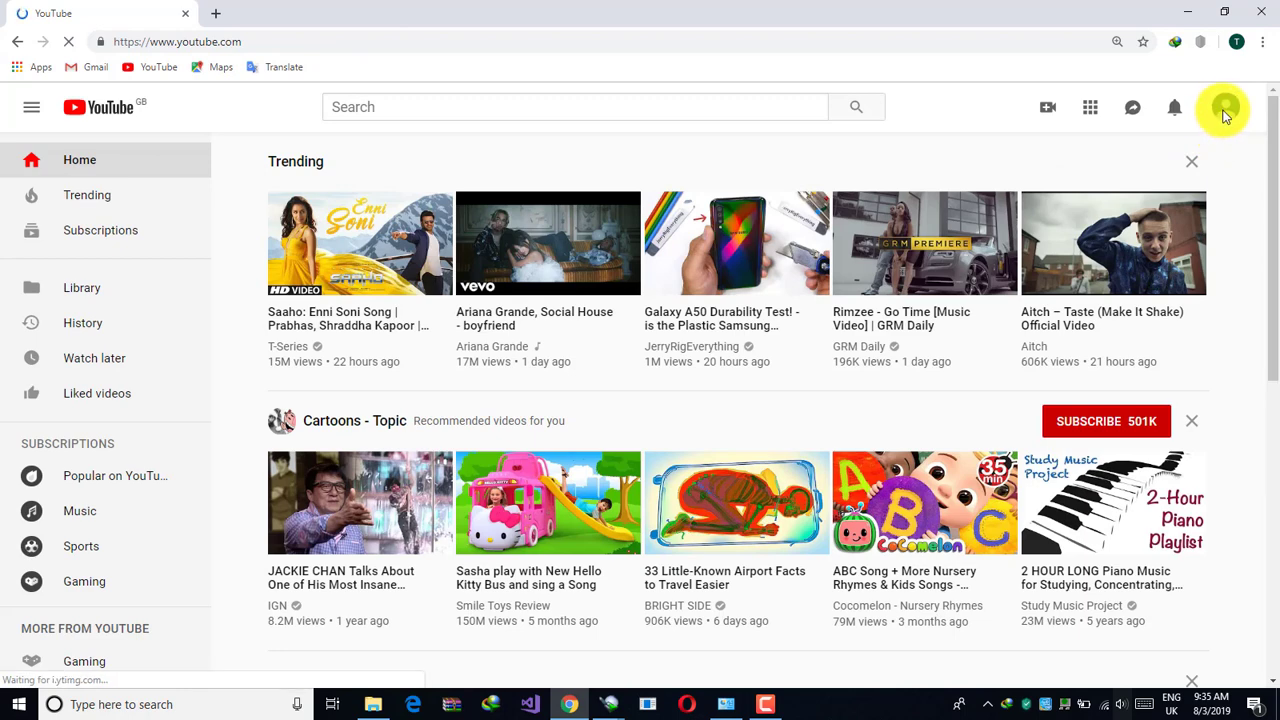
Go to the Top 10 Hydra channel page and enter its Customize Channel view.
click(1226, 108)
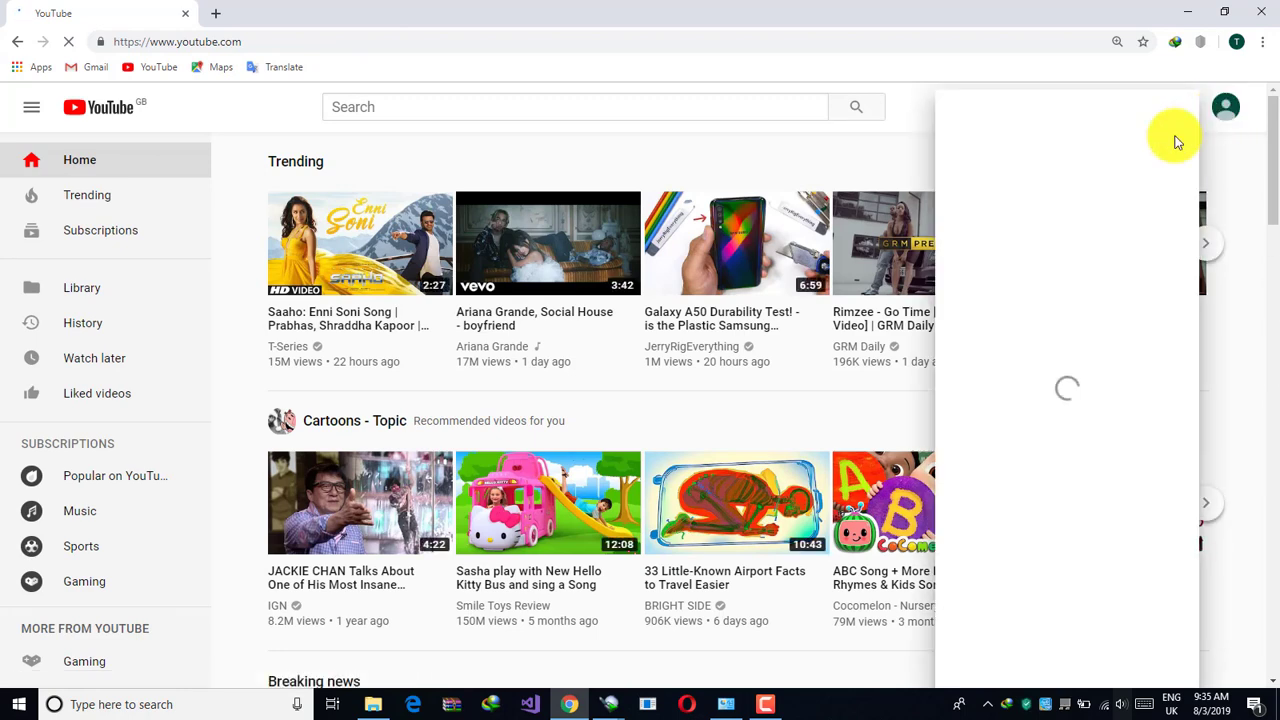
click(1021, 208)
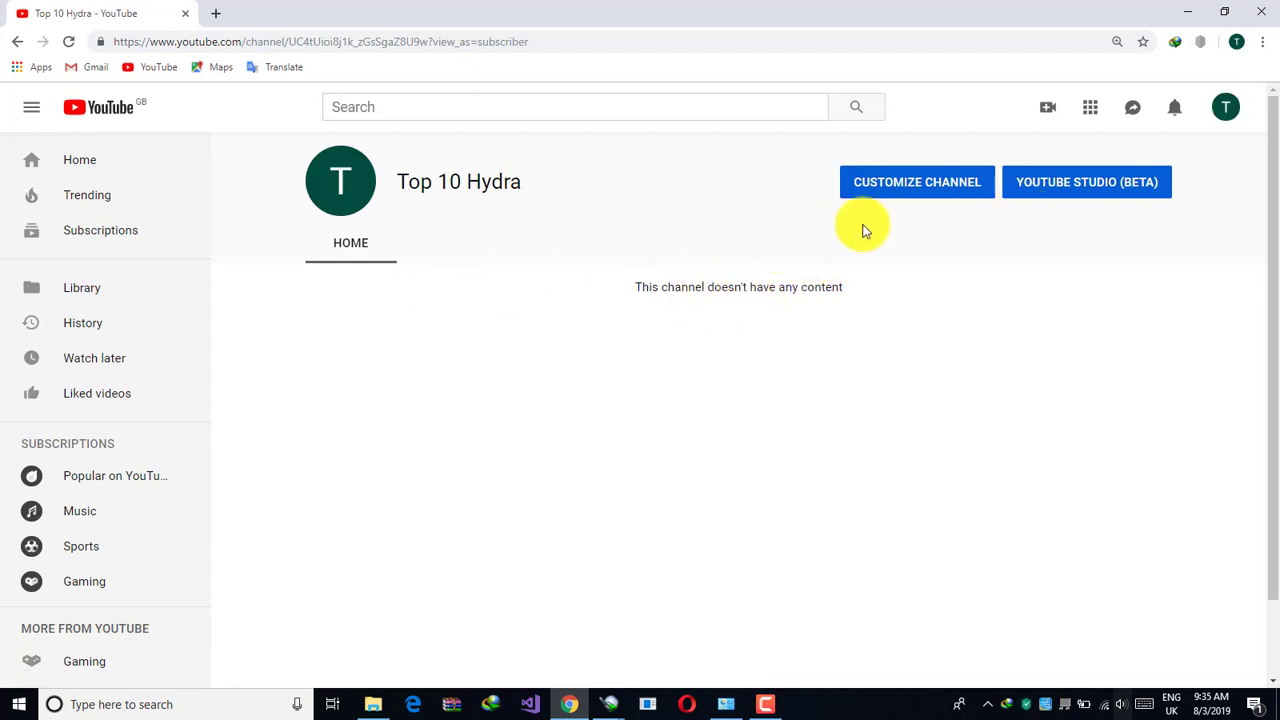
click(932, 184)
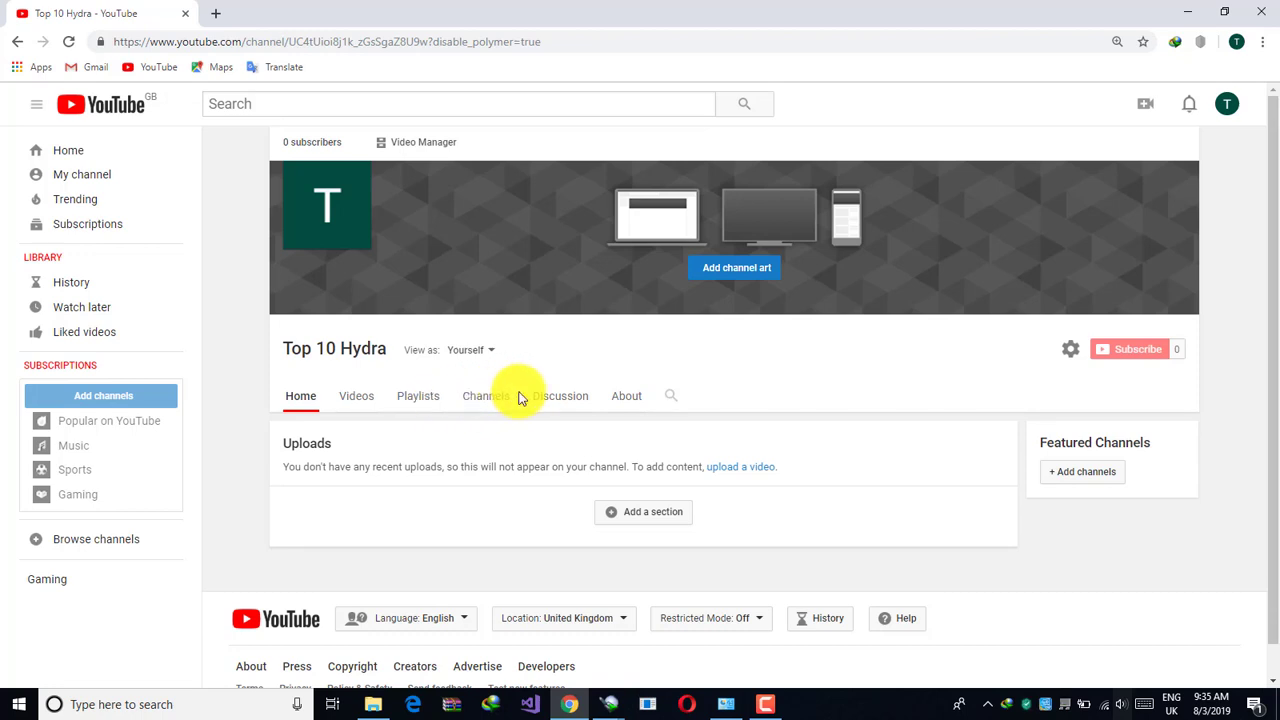
On the About tab, enter placeholder description text, choose United Kingdom as location, and save.
click(626, 398)
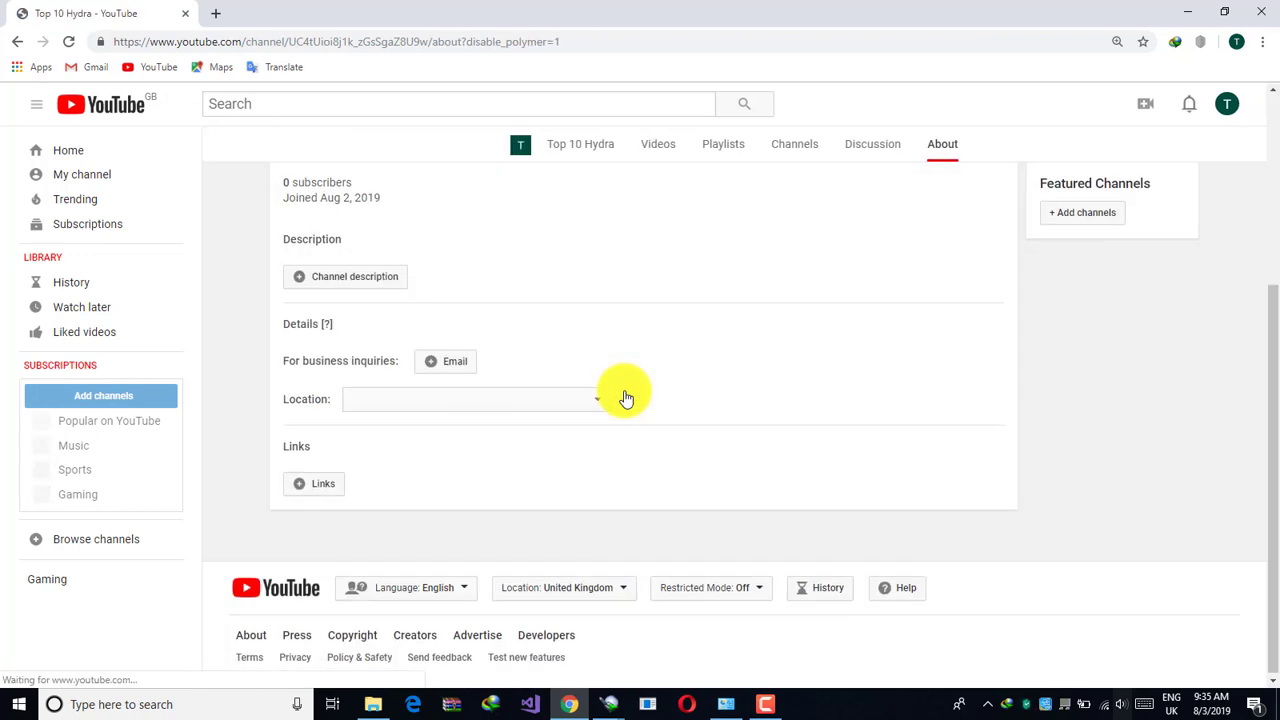
click(352, 280)
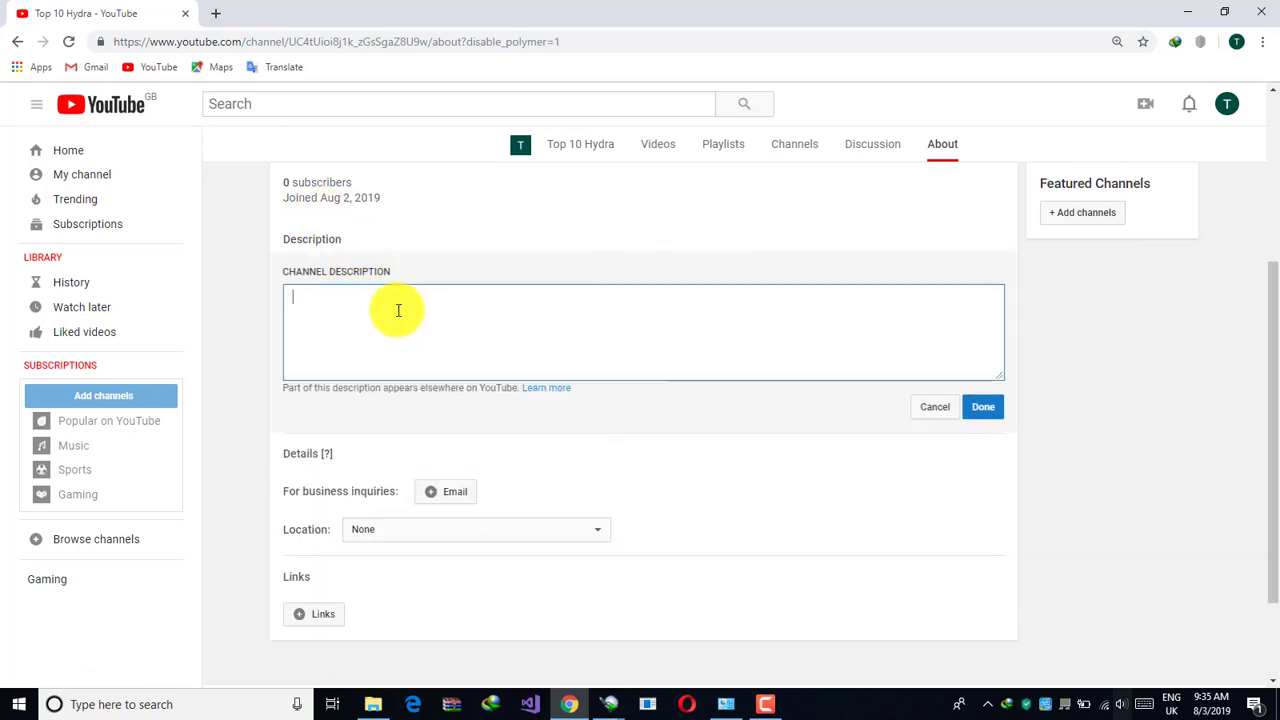
text(sakdjjjjjjjjjjjjjjjjjjjj)
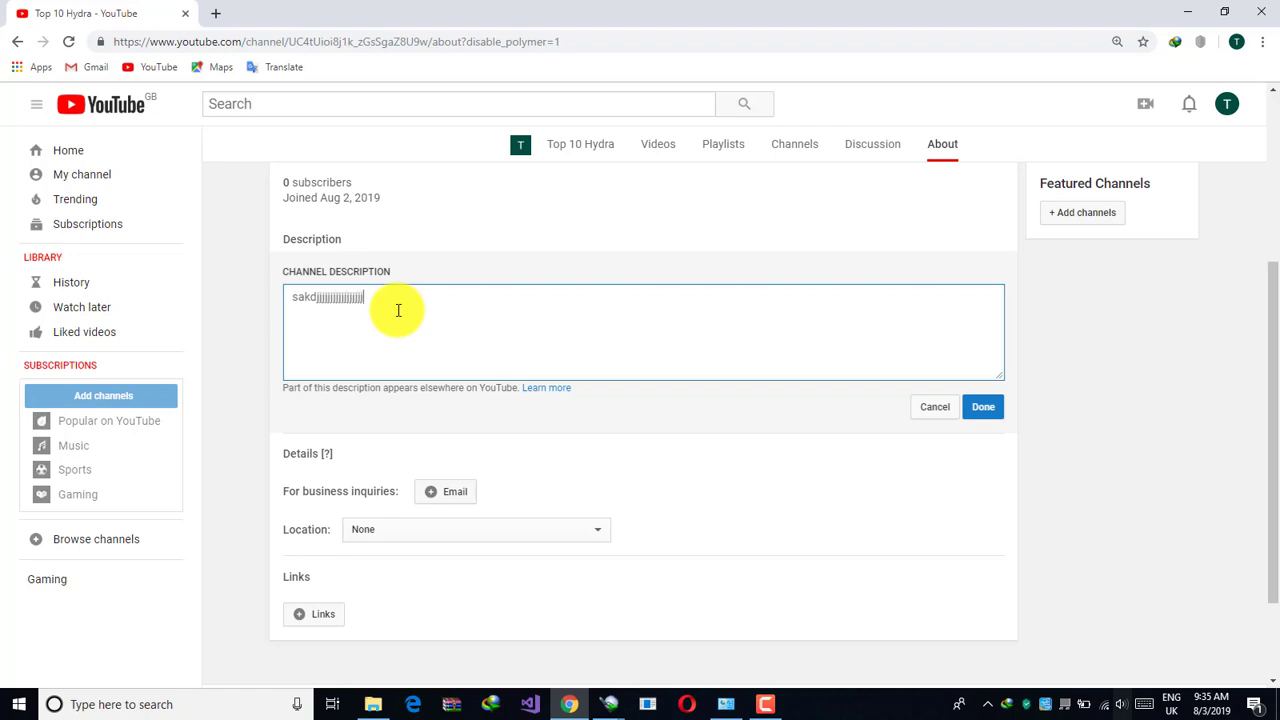
text(jjjjjjjjjjcf,jhz\mbdz,cbcz,dbc)
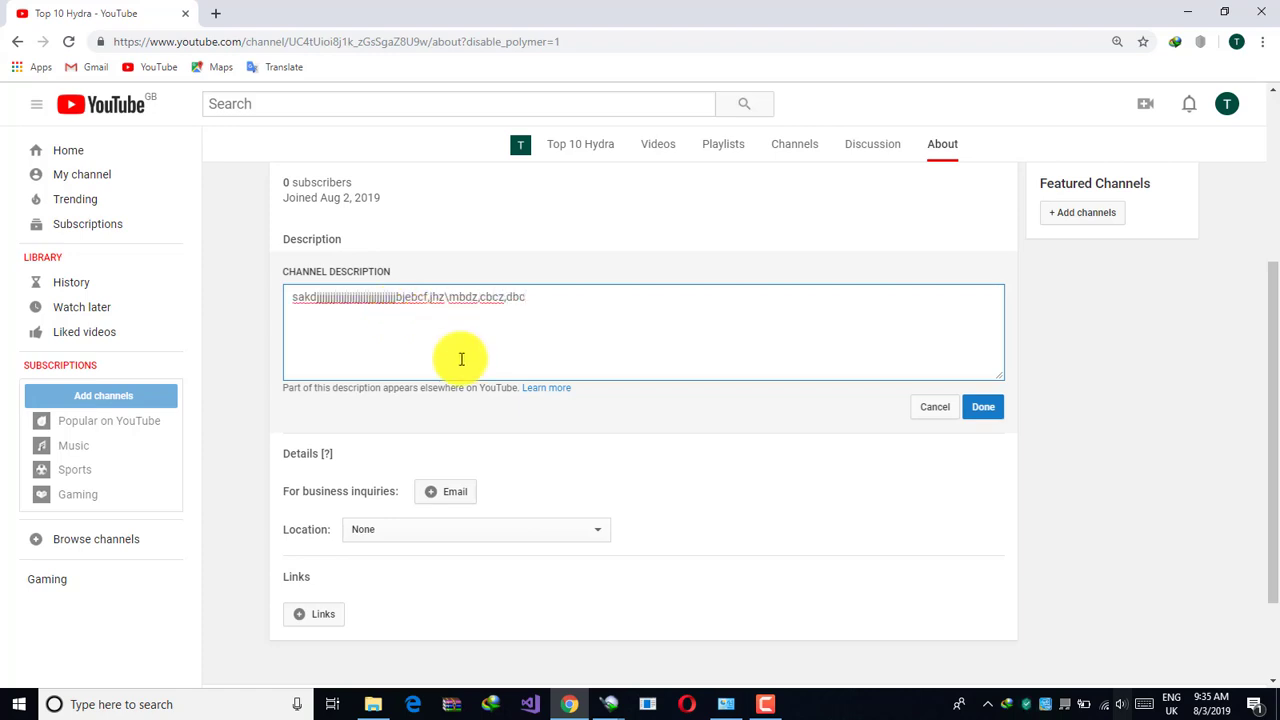
click(437, 531)
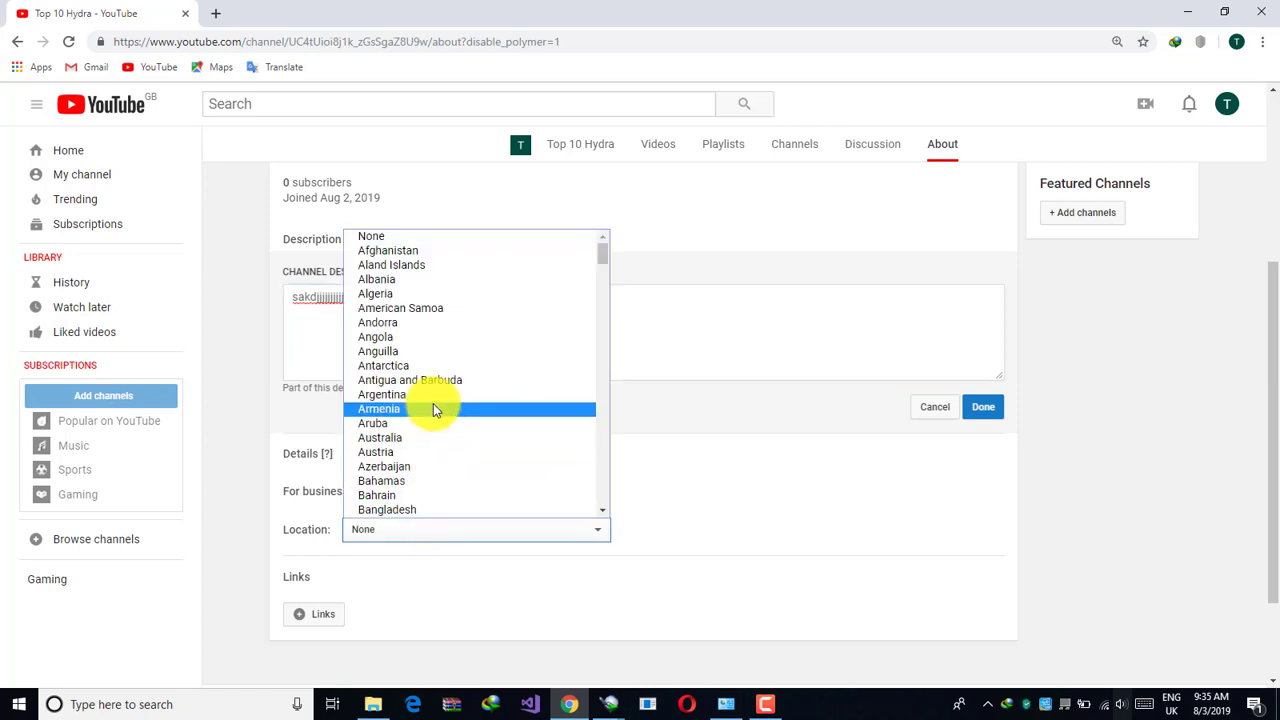
key(u)
key(u)
key(u)
key(u)
scroll(433, 403, down, 1)
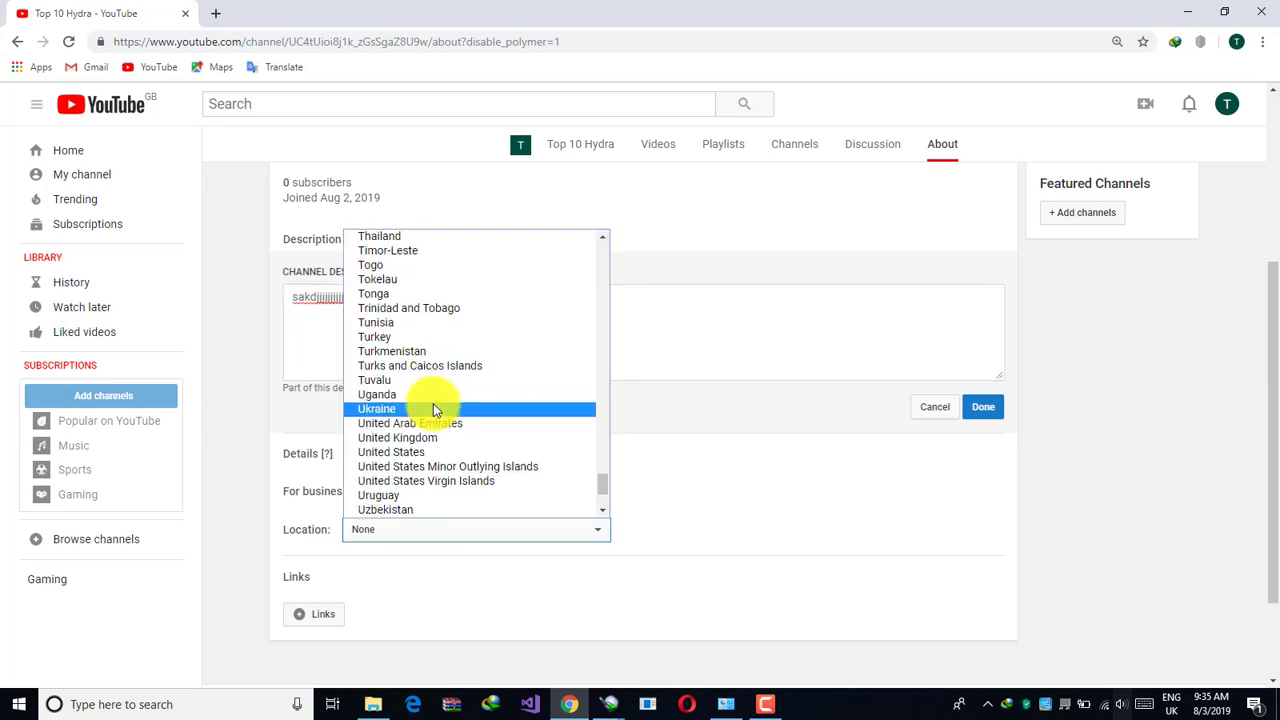
key(Down)
key(Down)
key(Return)
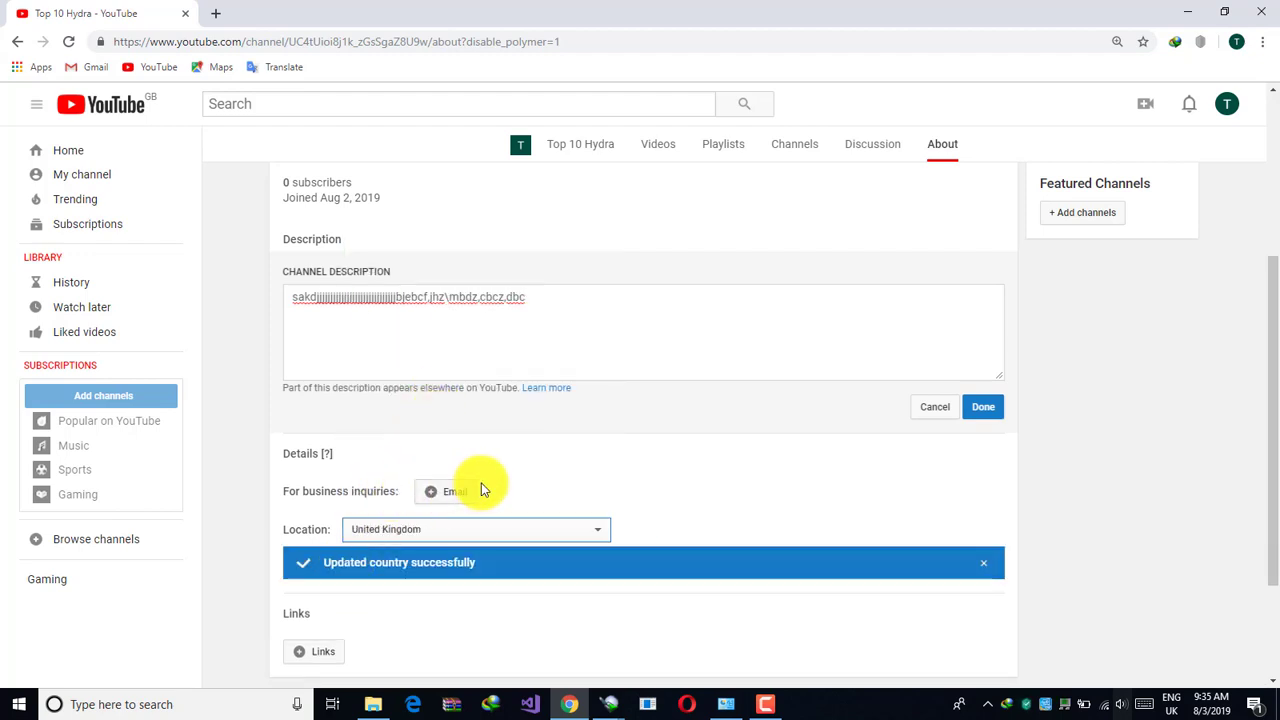
click(984, 406)
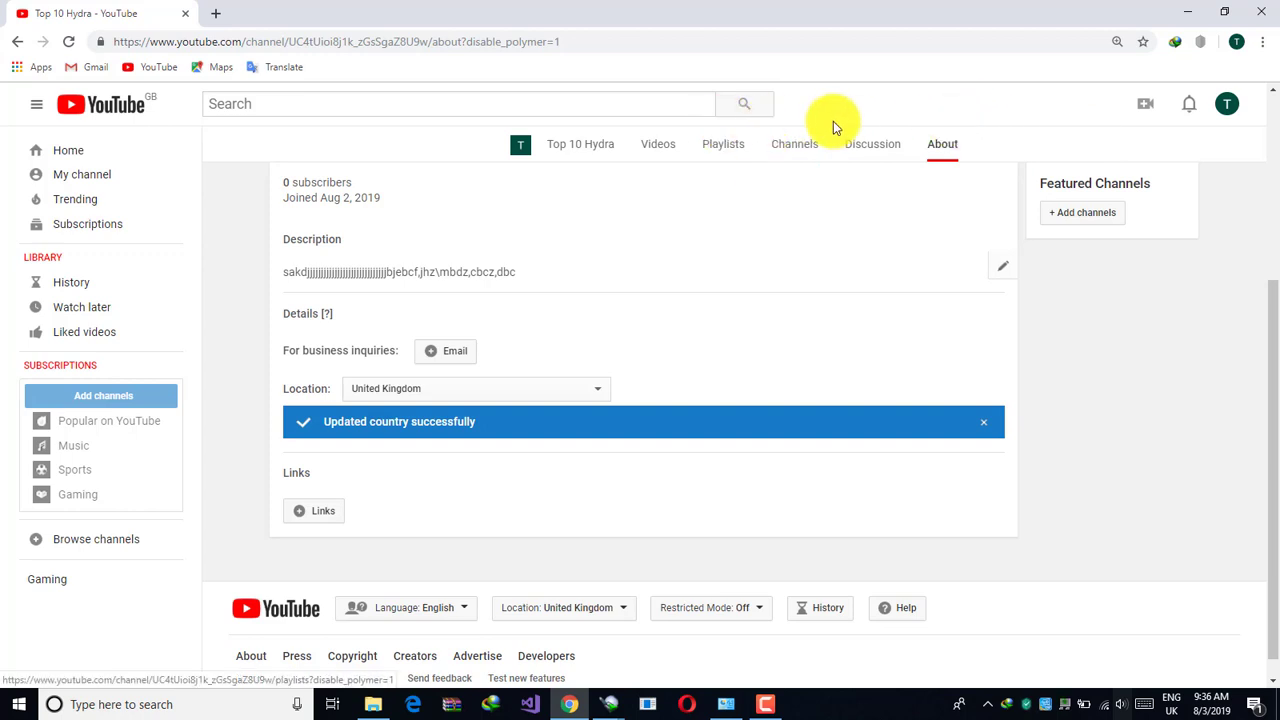
Show the Top 10 Hydra Videos list, briefly opening and closing a blank browser tab.
click(664, 145)
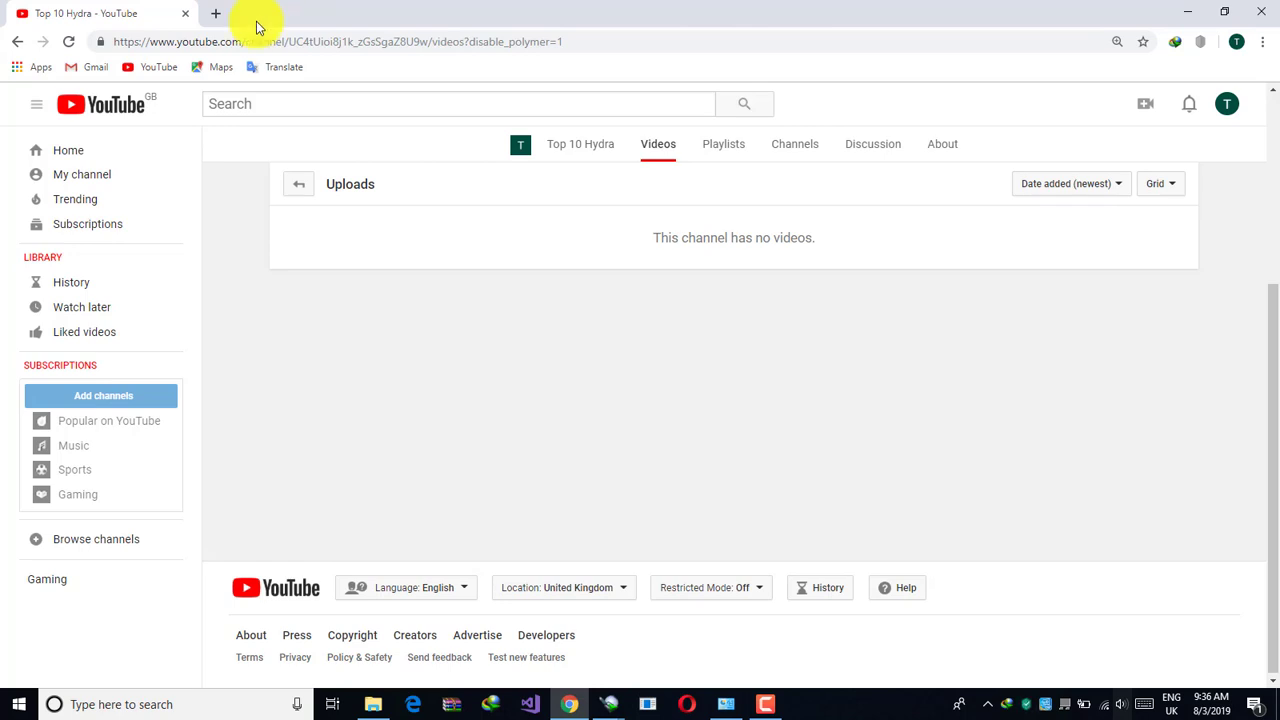
click(215, 18)
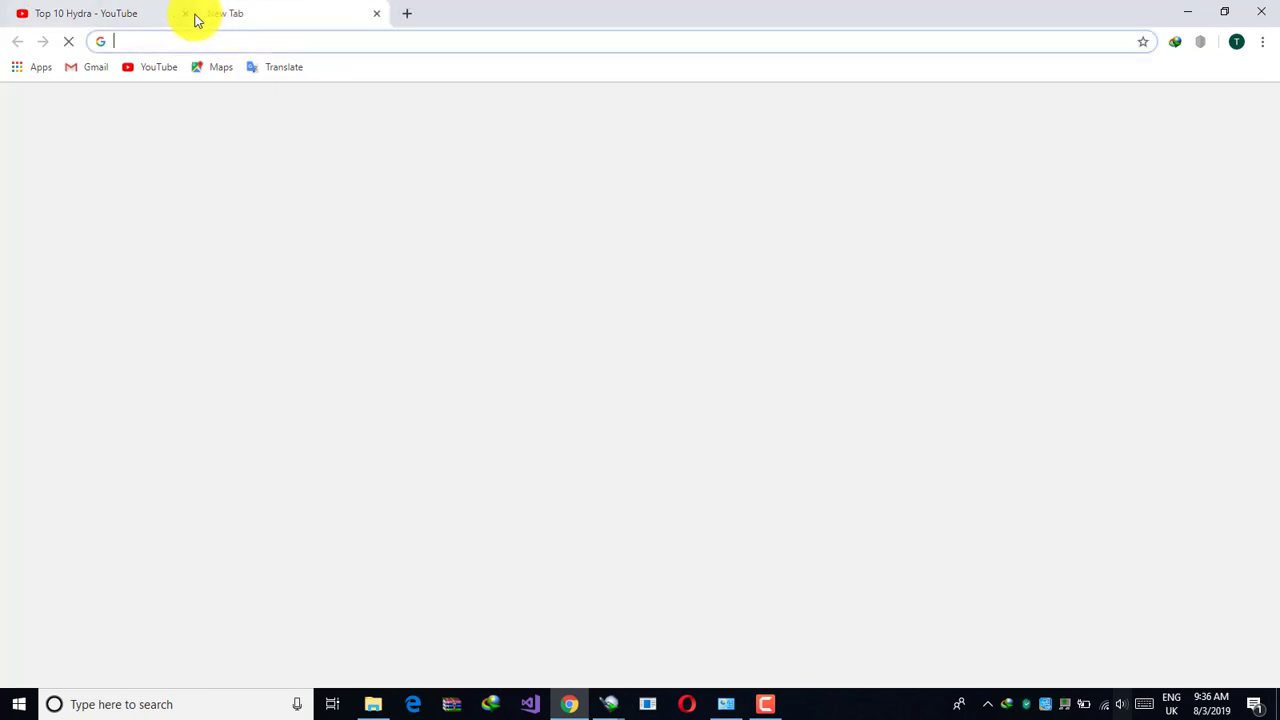
click(375, 18)
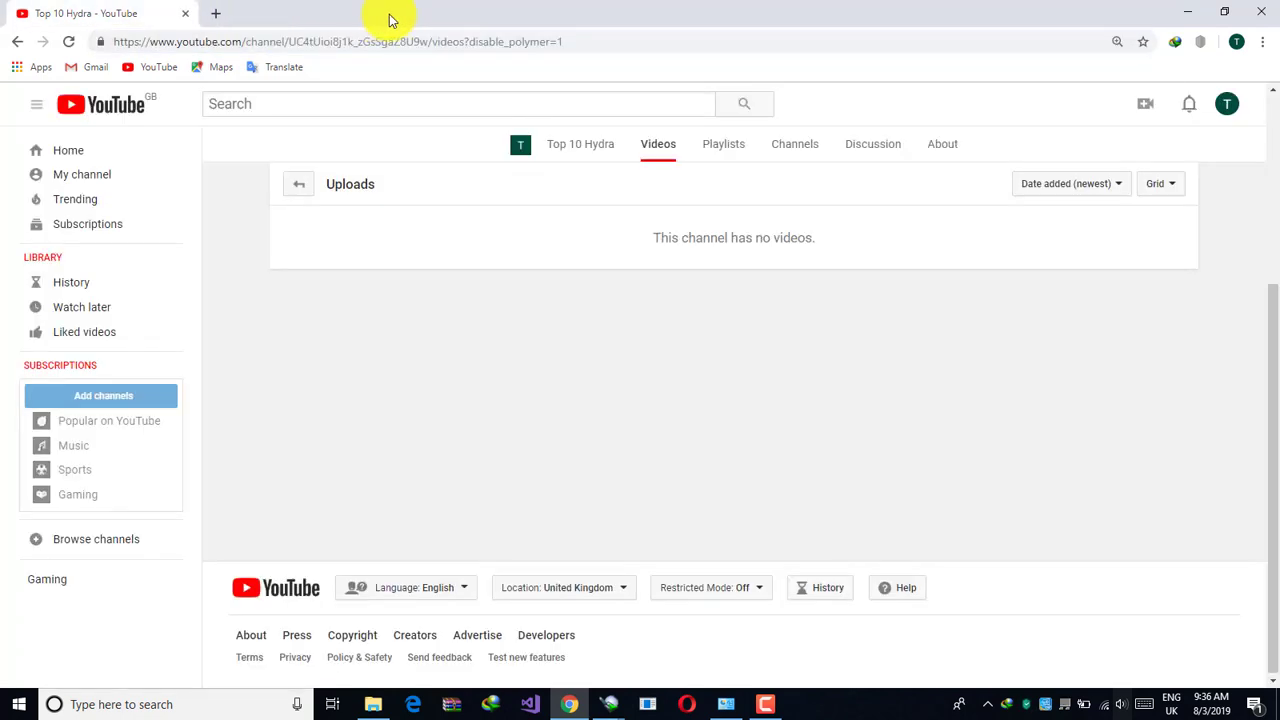
Change the address to youtube.com/features to reach the Status and Features page.
click(572, 41)
click(573, 42)
key(BackSpace)
key(BackSpace)
key(BackSpace)
key(BackSpace)
key(BackSpace)
key(BackSpace)
key(BackSpace)
key(BackSpace)
key(BackSpace)
key(BackSpace)
key(BackSpace)
key(BackSpace)
key(BackSpace)
key(BackSpace)
key(BackSpace)
key(BackSpace)
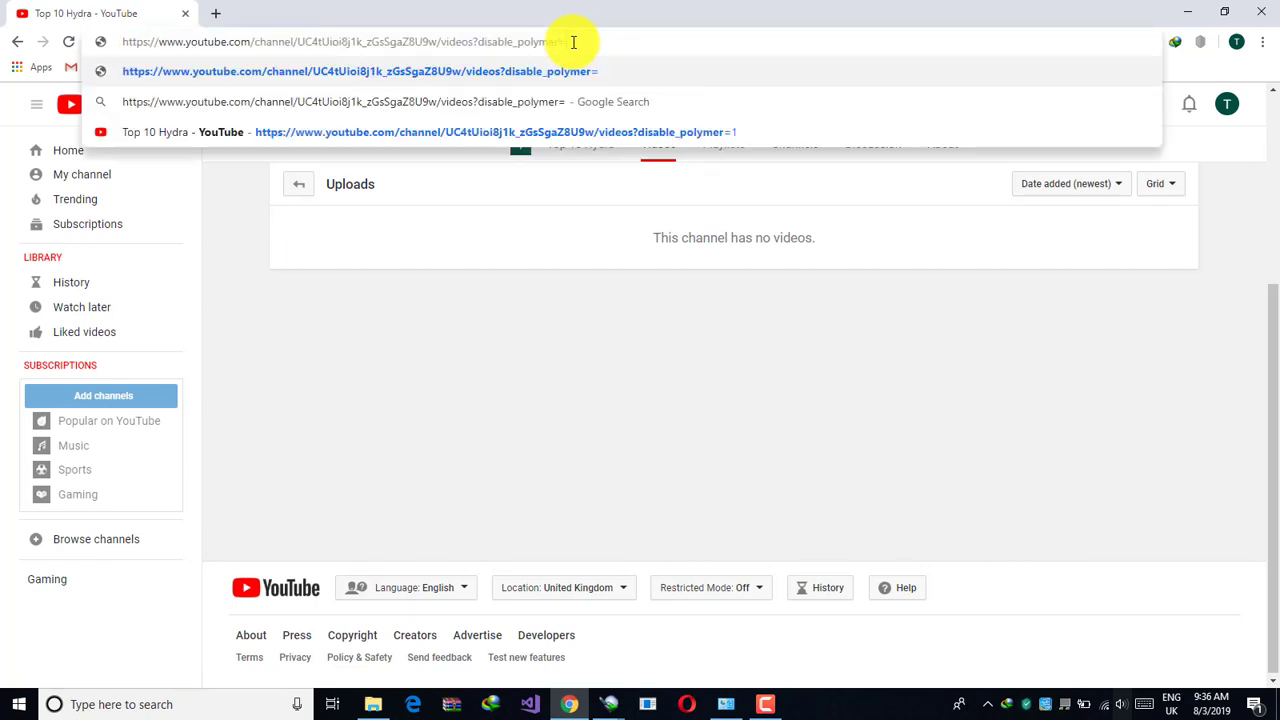
key(BackSpace)
key(BackSpace)
key(BackSpace)
key(BackSpace)
key(BackSpace)
key(BackSpace)
key(BackSpace)
key(BackSpace)
key(BackSpace)
key(BackSpace)
key(BackSpace)
key(BackSpace)
key(BackSpace)
key(BackSpace)
key(BackSpace)
key(BackSpace)
key(BackSpace)
key(BackSpace)
key(BackSpace)
key(BackSpace)
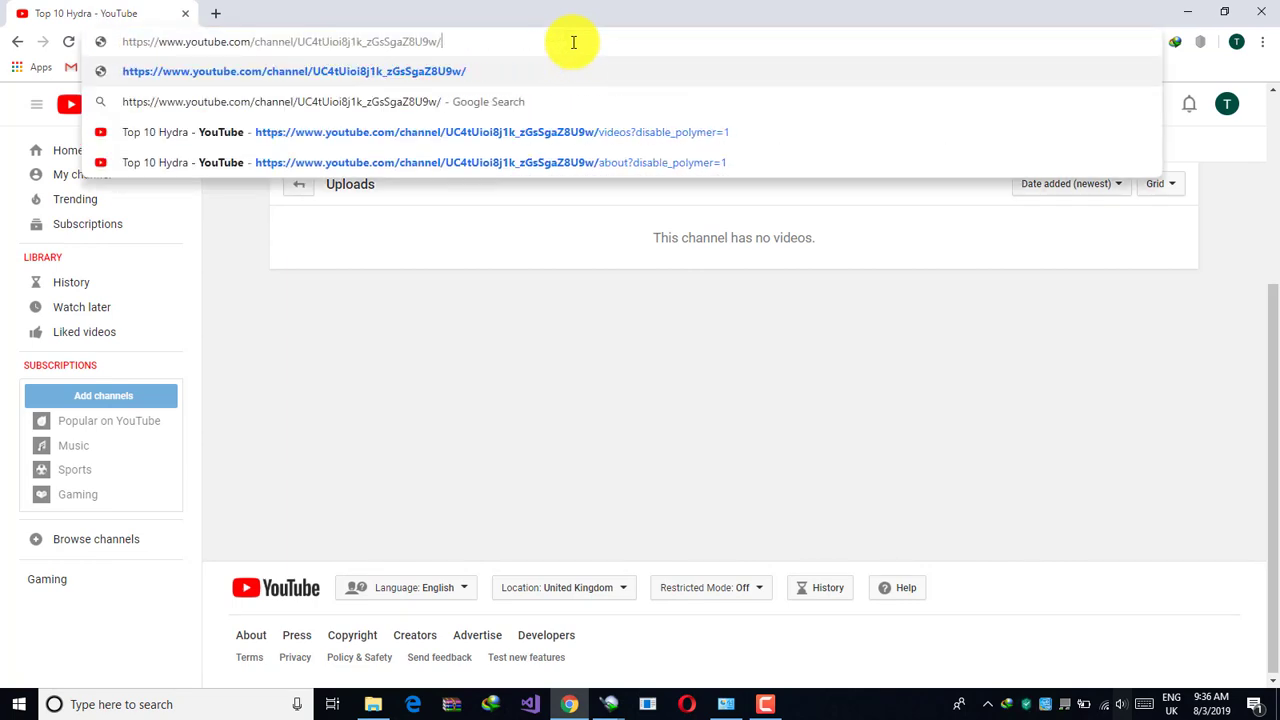
key(BackSpace)
key(BackSpace)
key(BackSpace)
key(BackSpace)
key(BackSpace)
key(BackSpace)
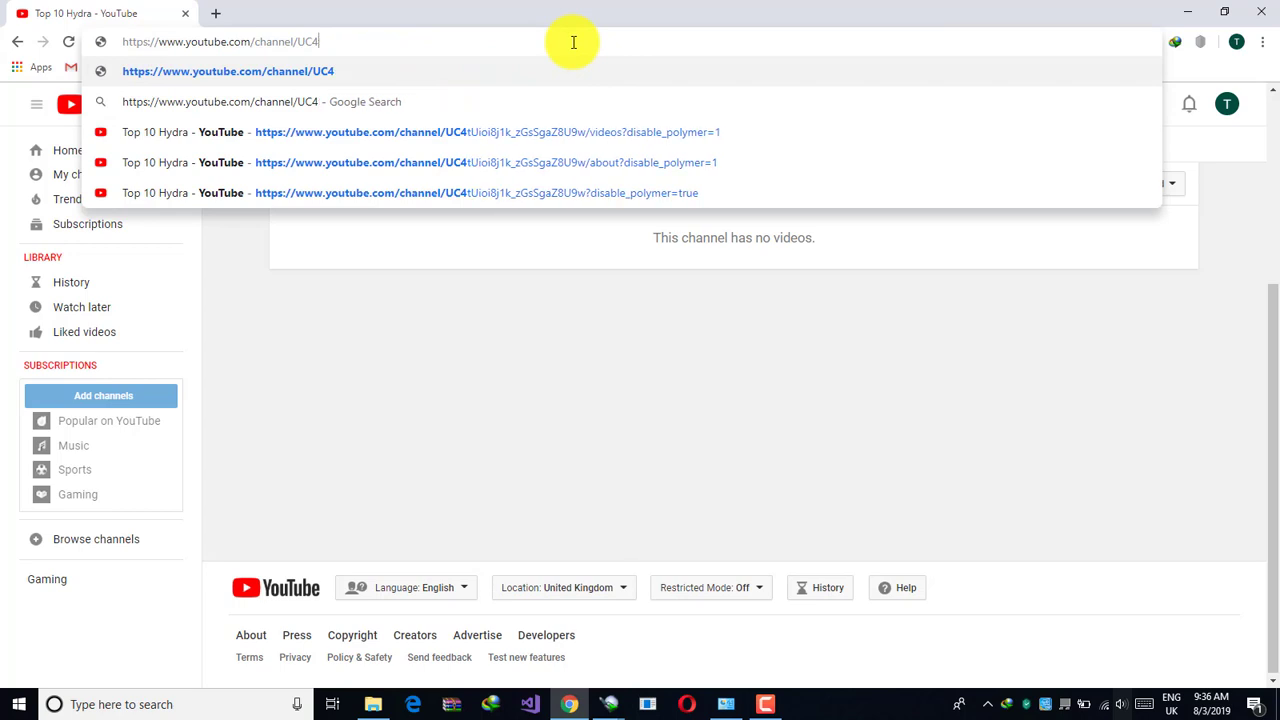
key(BackSpace)
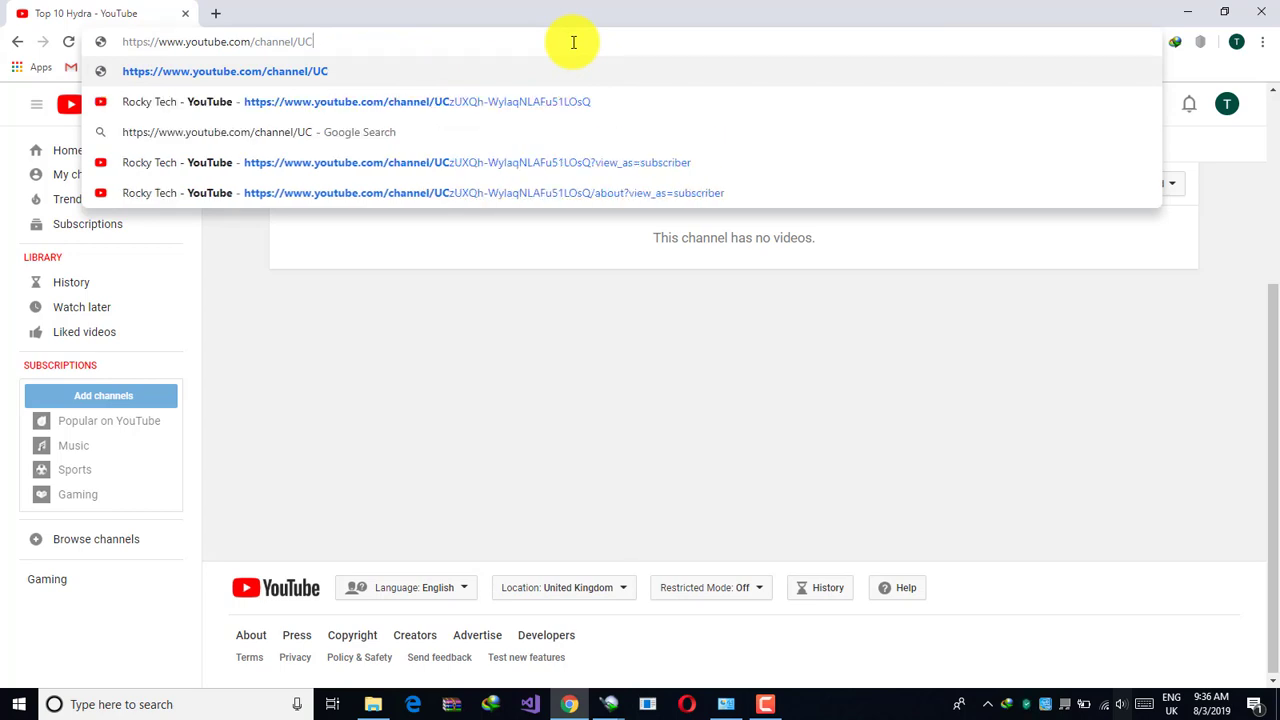
key(BackSpace)
key(BackSpace)
key(BackSpace)
key(BackSpace)
key(BackSpace)
key(BackSpace)
key(BackSpace)
key(BackSpace)
key(BackSpace)
key(BackSpace)
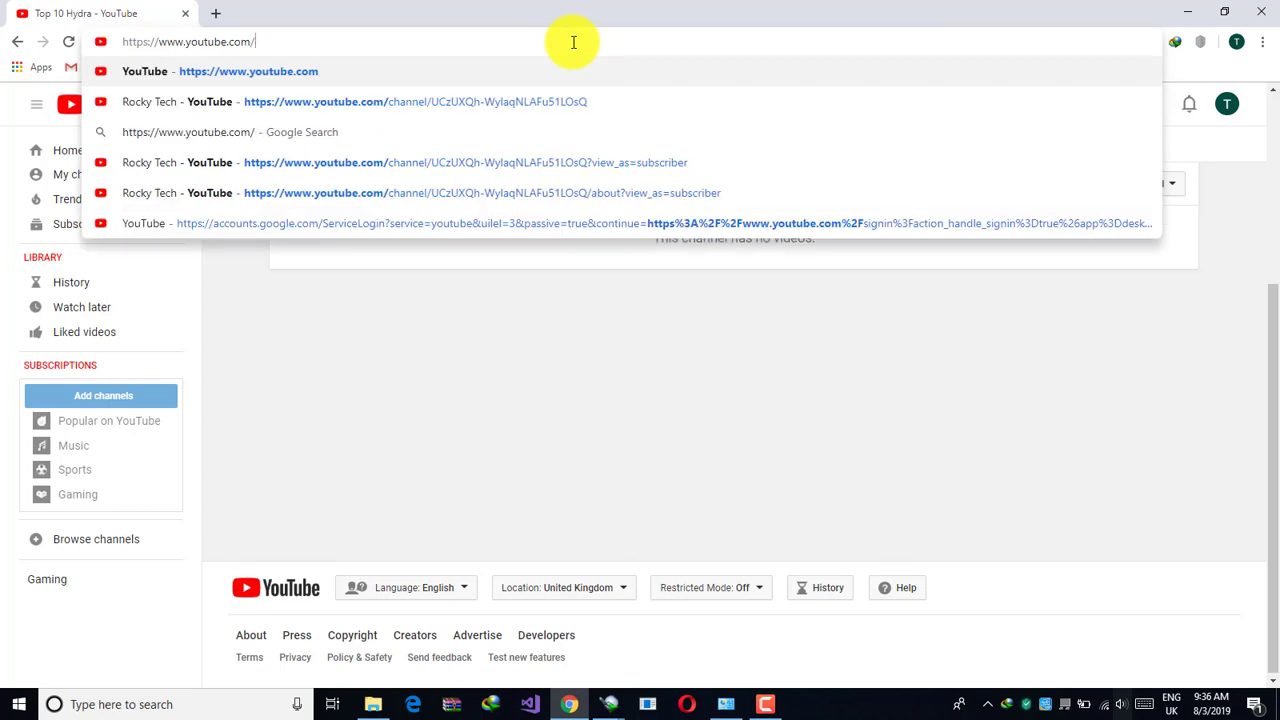
text(fe)
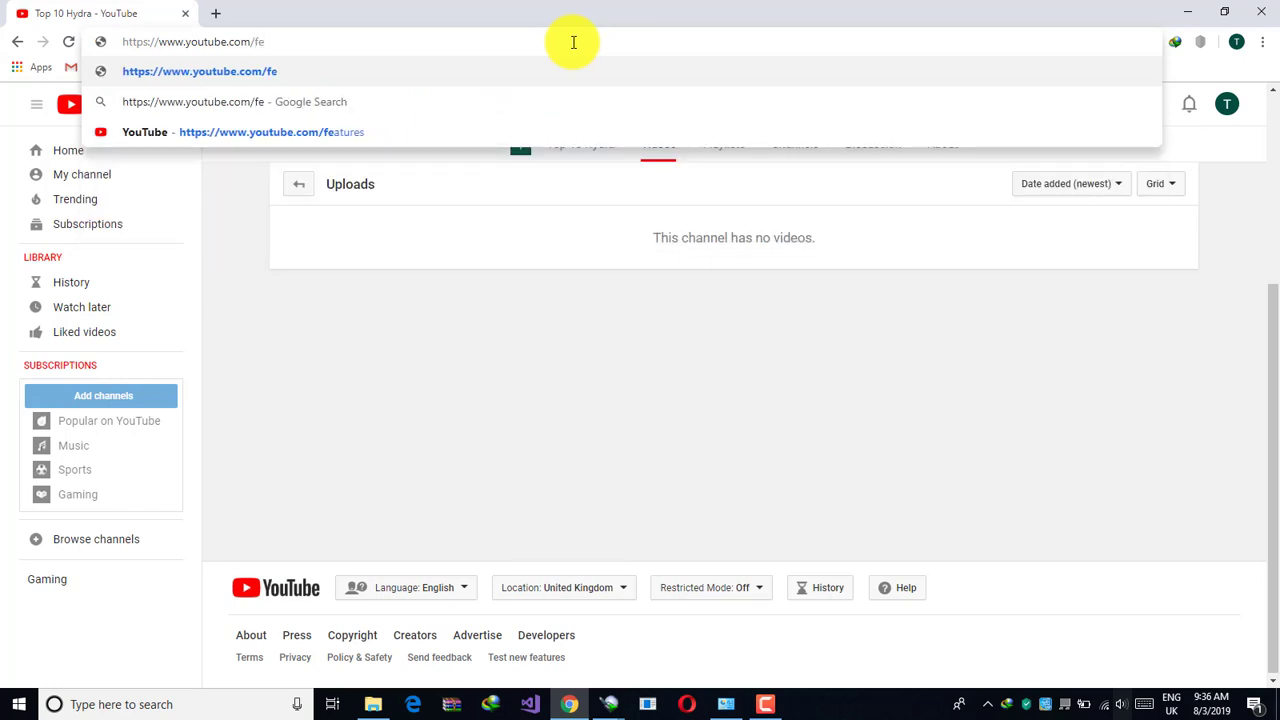
text(a)
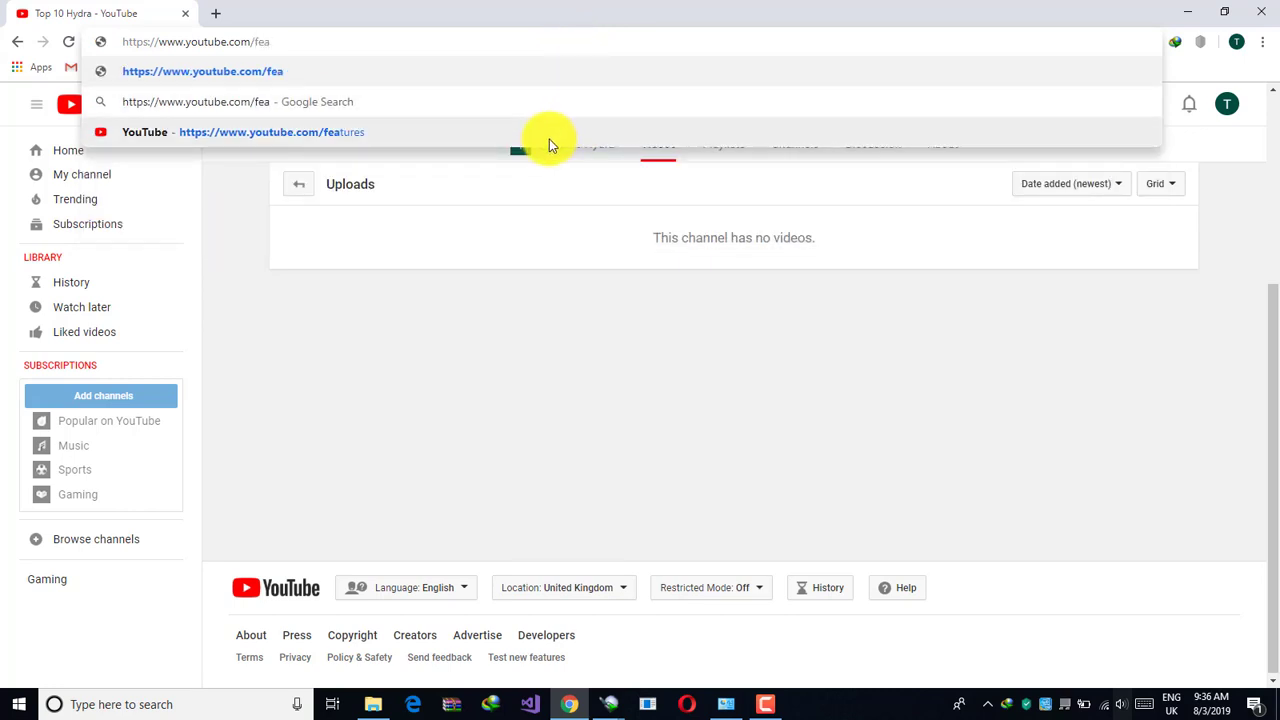
click(549, 139)
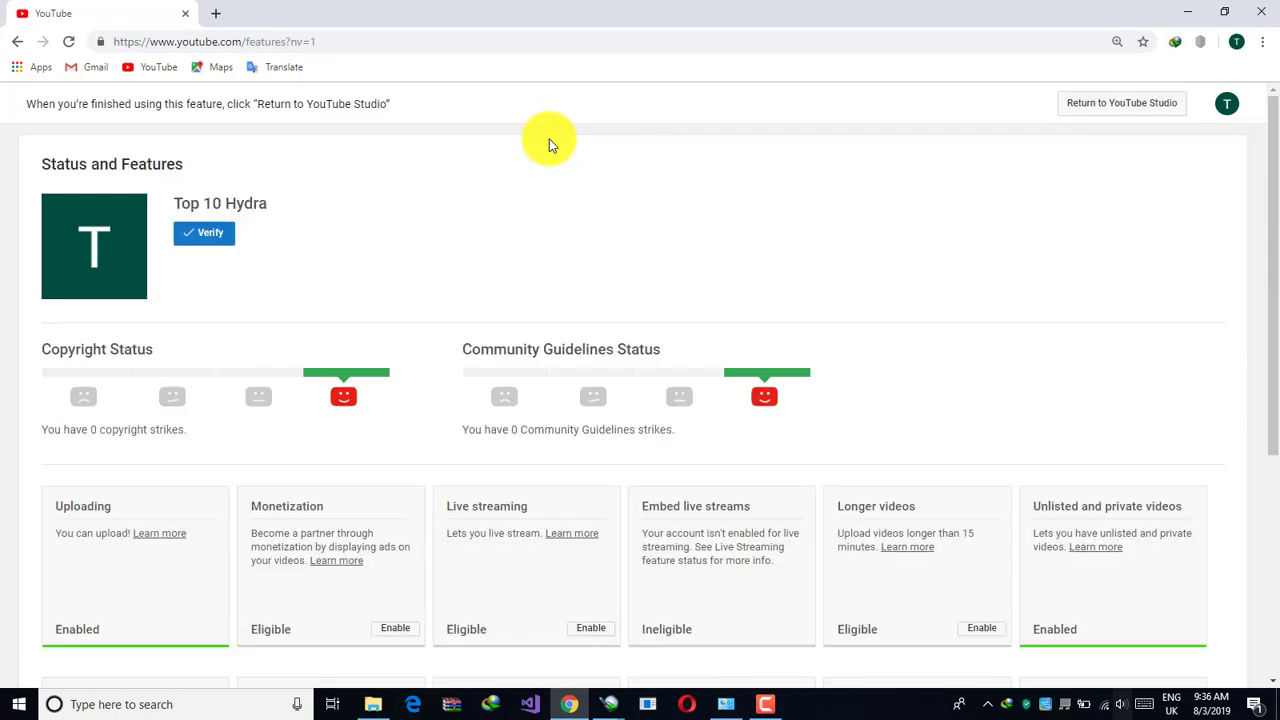
Enable monetization from the Monetization card on the features page.
scroll(549, 145, down, 2)
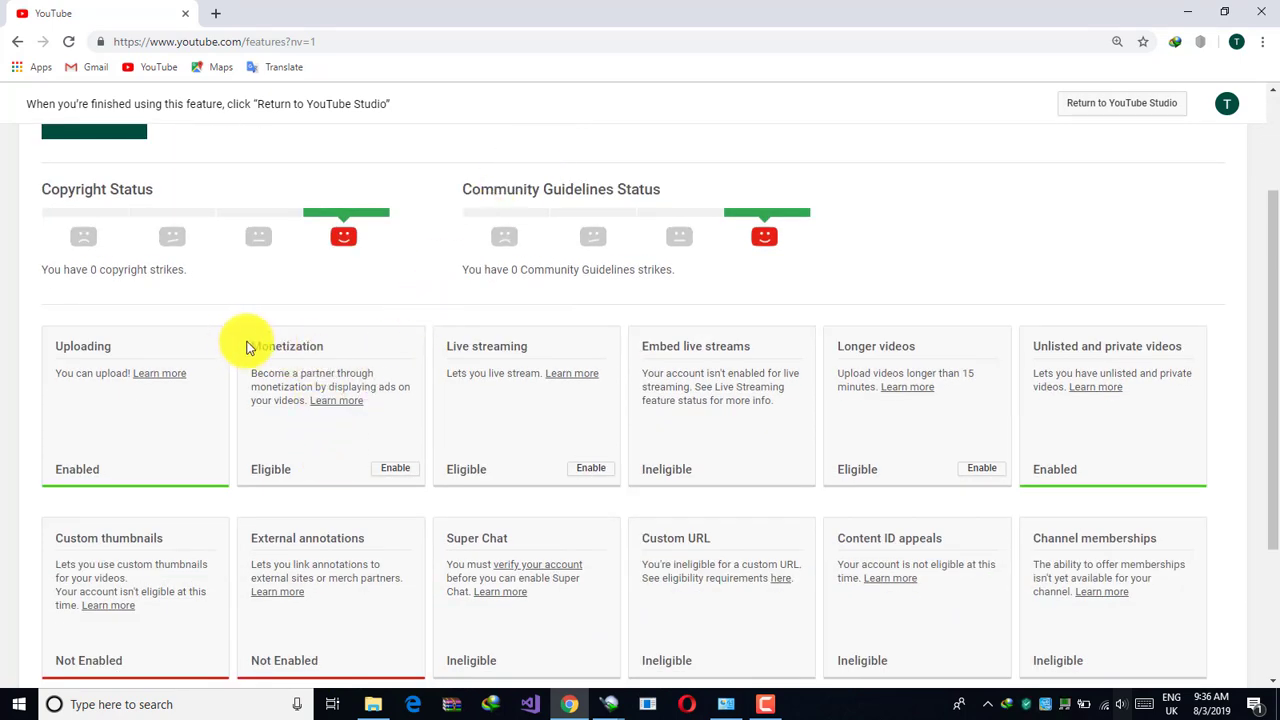
drag(251, 345, 334, 346)
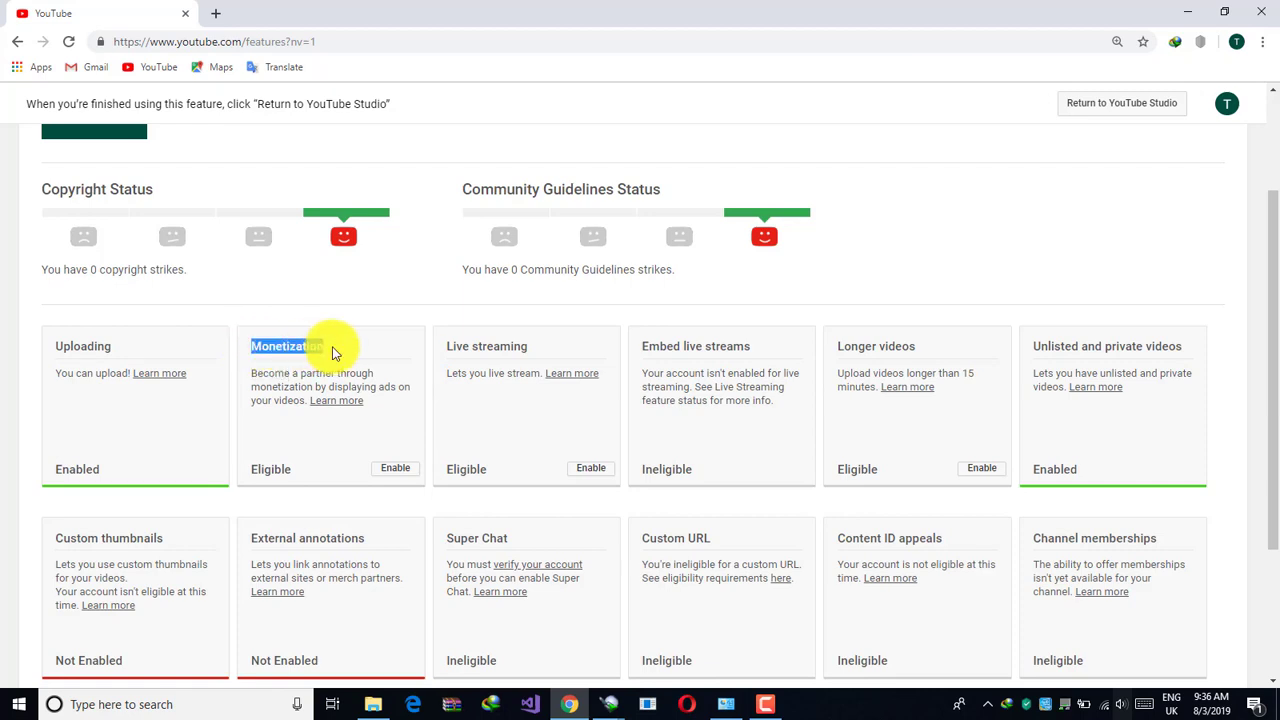
click(400, 468)
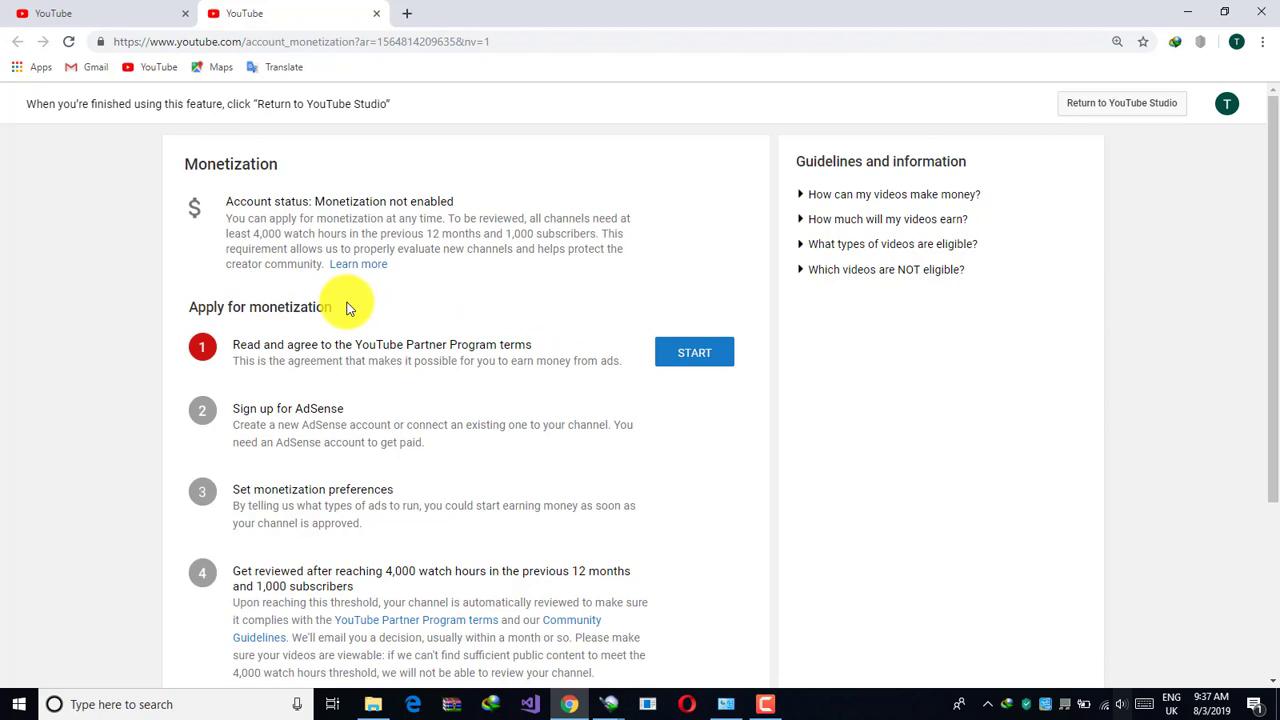
Start the 'Read and agree to the YouTube Partner Program terms' step.
click(710, 355)
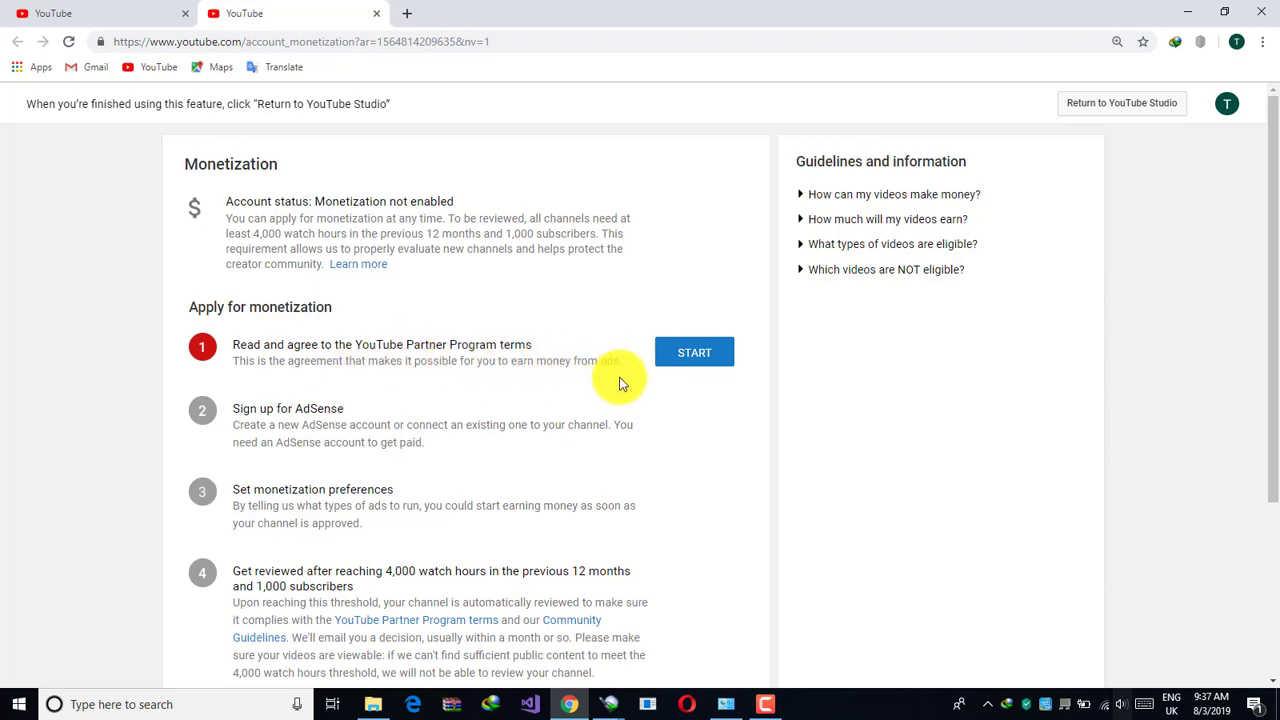
click(694, 350)
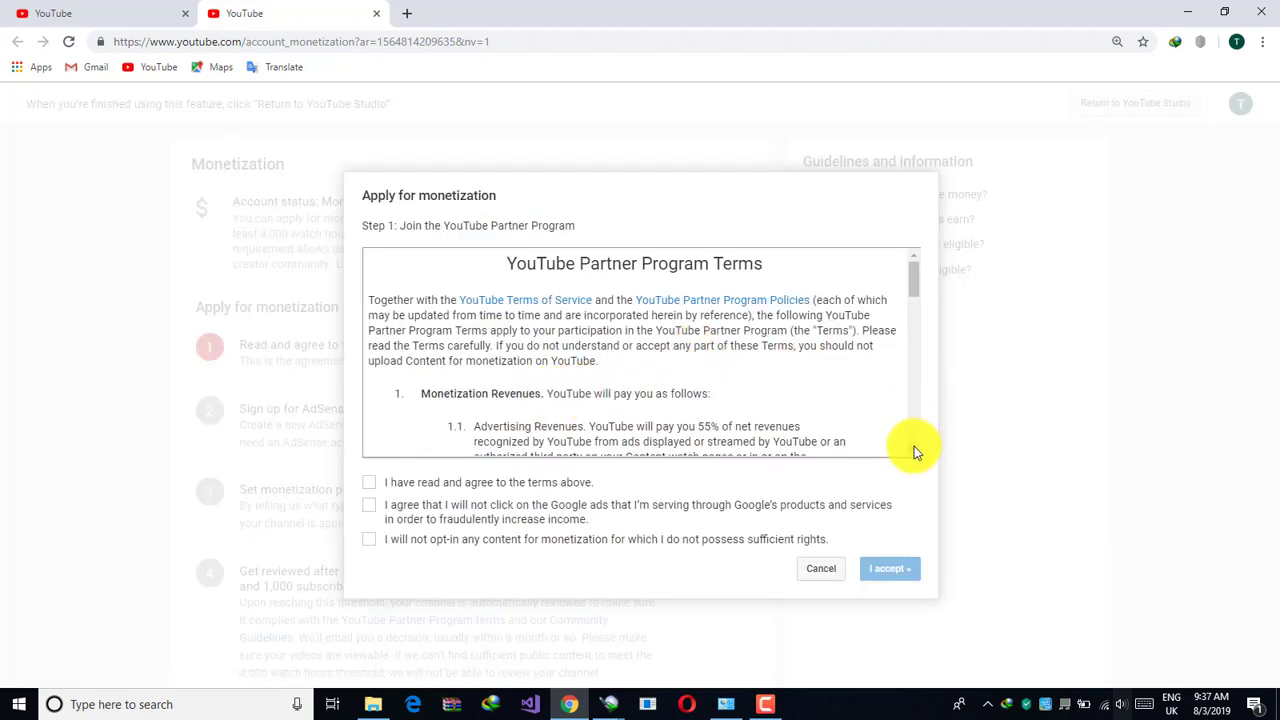
Read through the Partner Program terms, tick all three agreement boxes, and accept.
scroll(914, 446, down, 1)
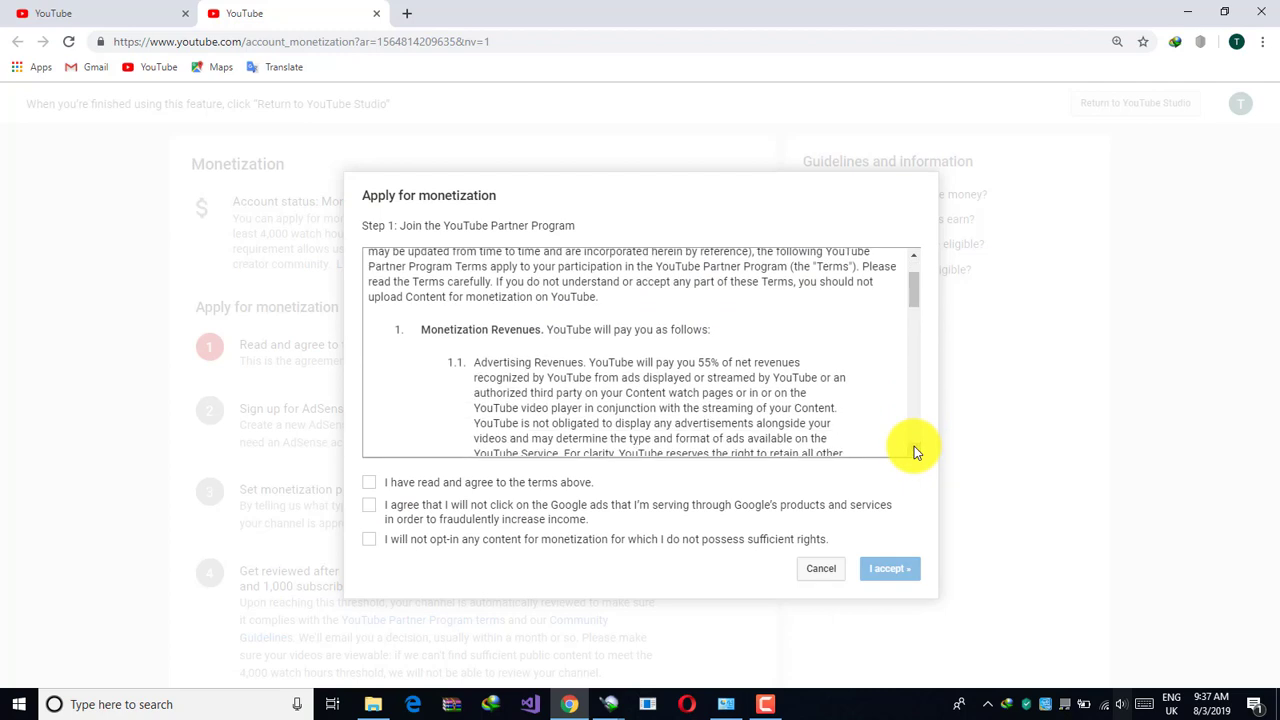
scroll(914, 446, down, 1)
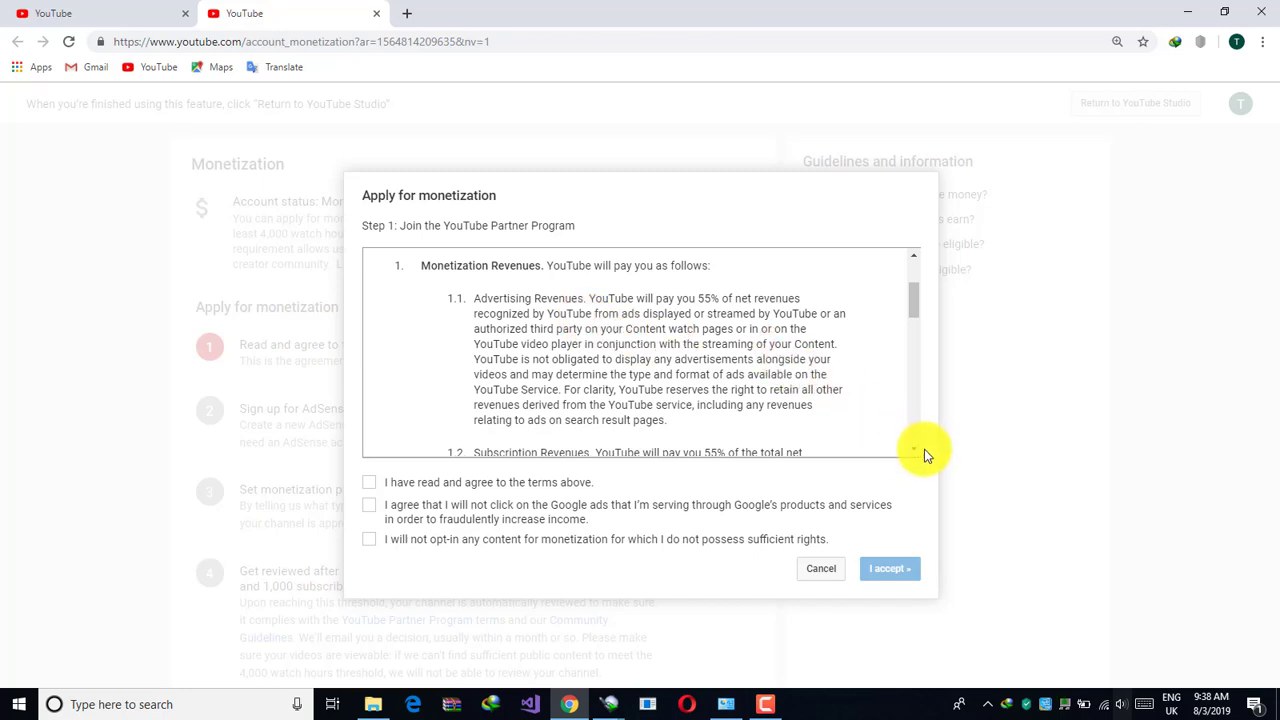
scroll(913, 450, down, 1)
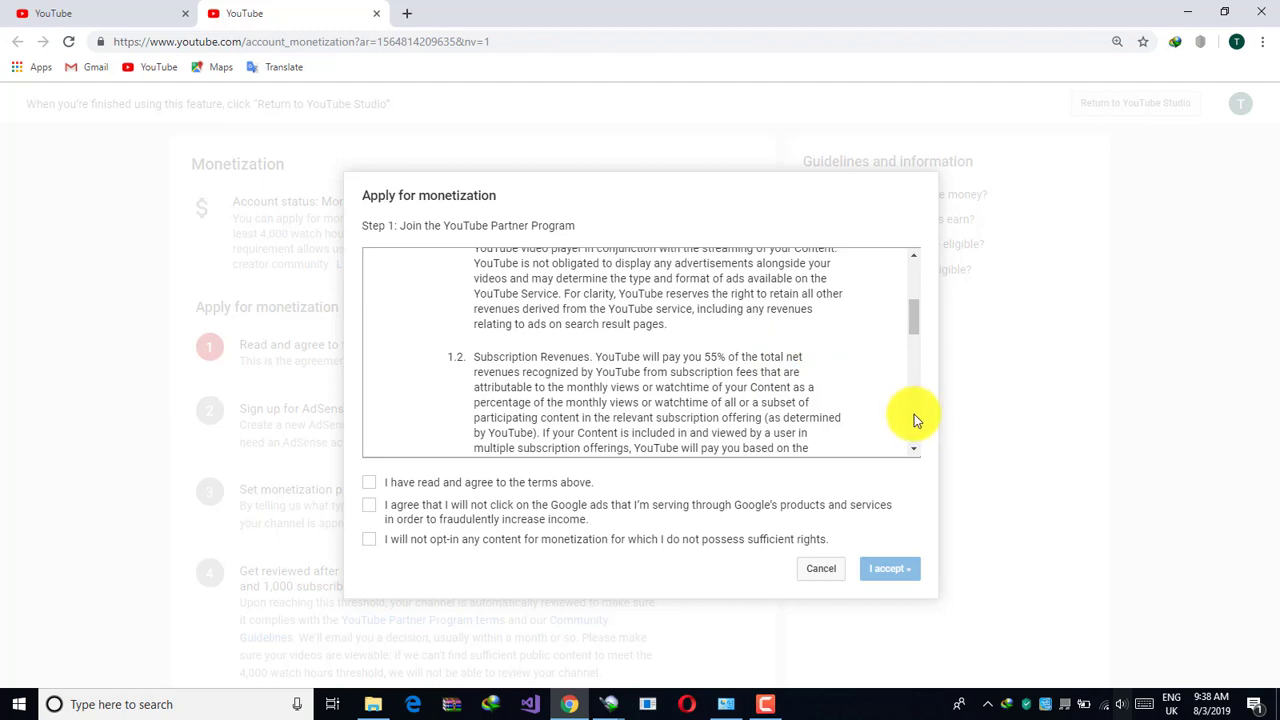
click(912, 451)
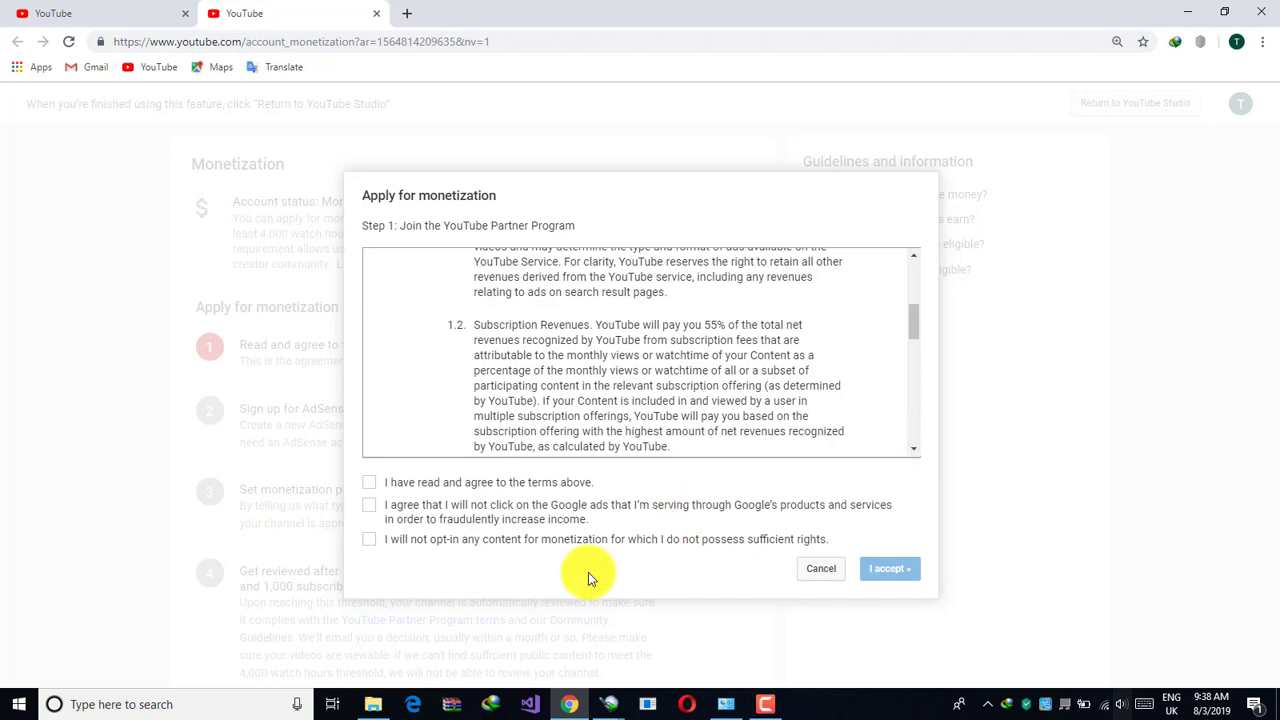
click(371, 489)
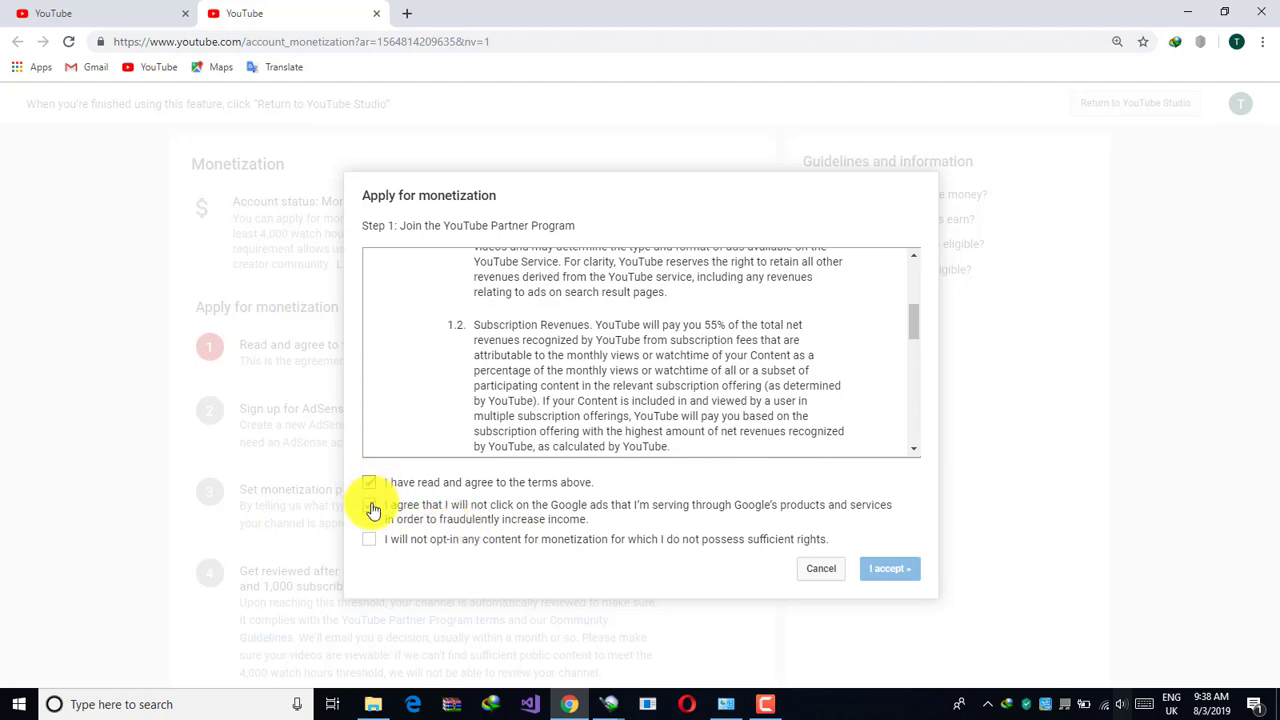
click(371, 510)
click(368, 541)
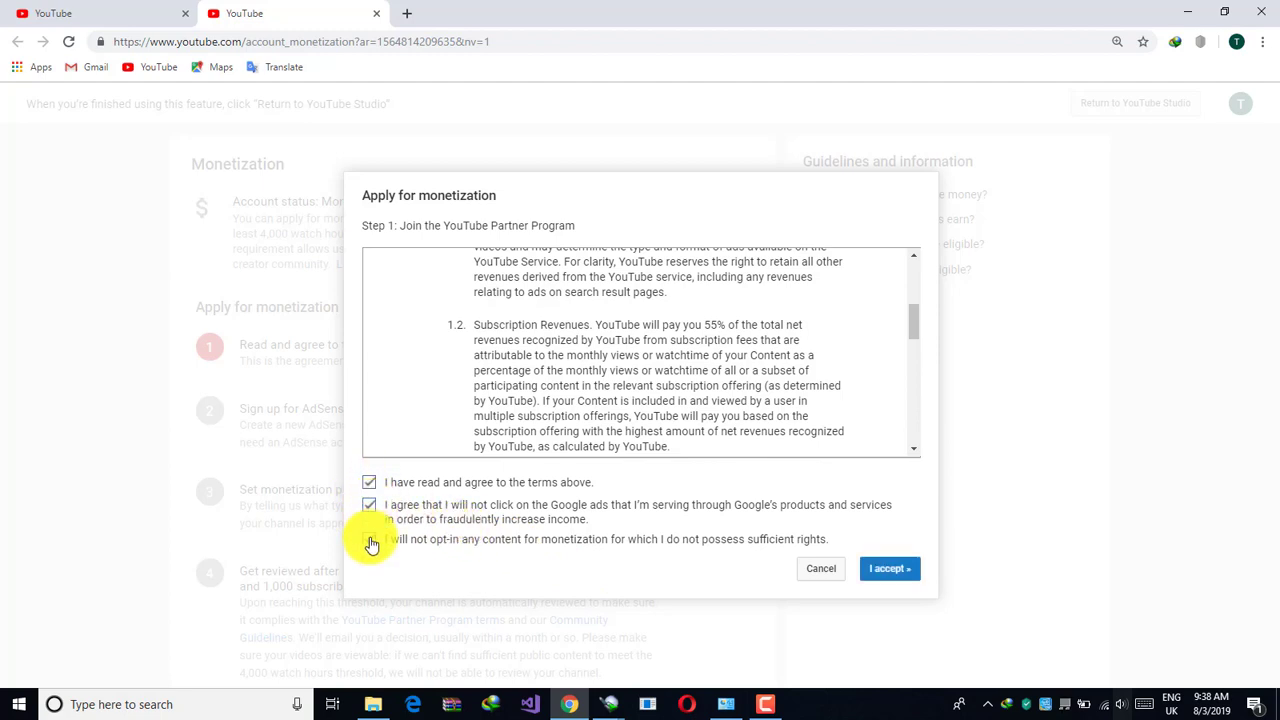
click(870, 570)
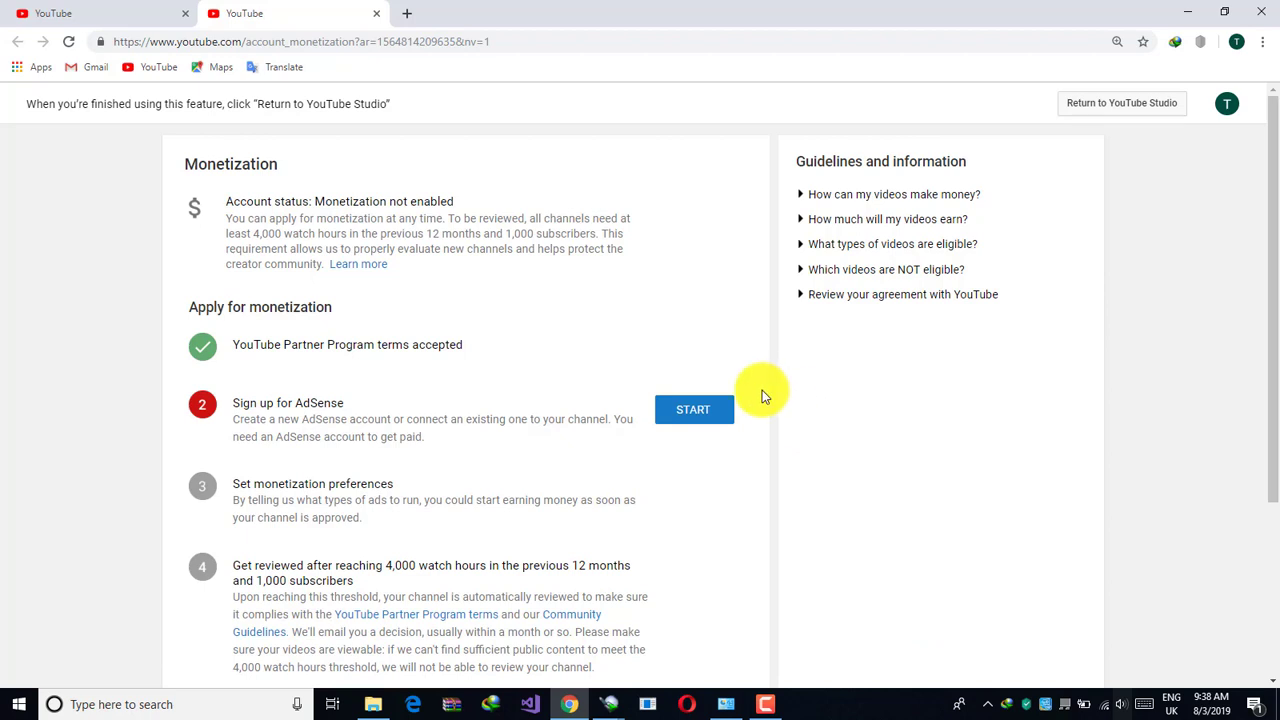
Start the 'Sign up for AdSense' step to reach the AdSense redirect notice.
click(692, 410)
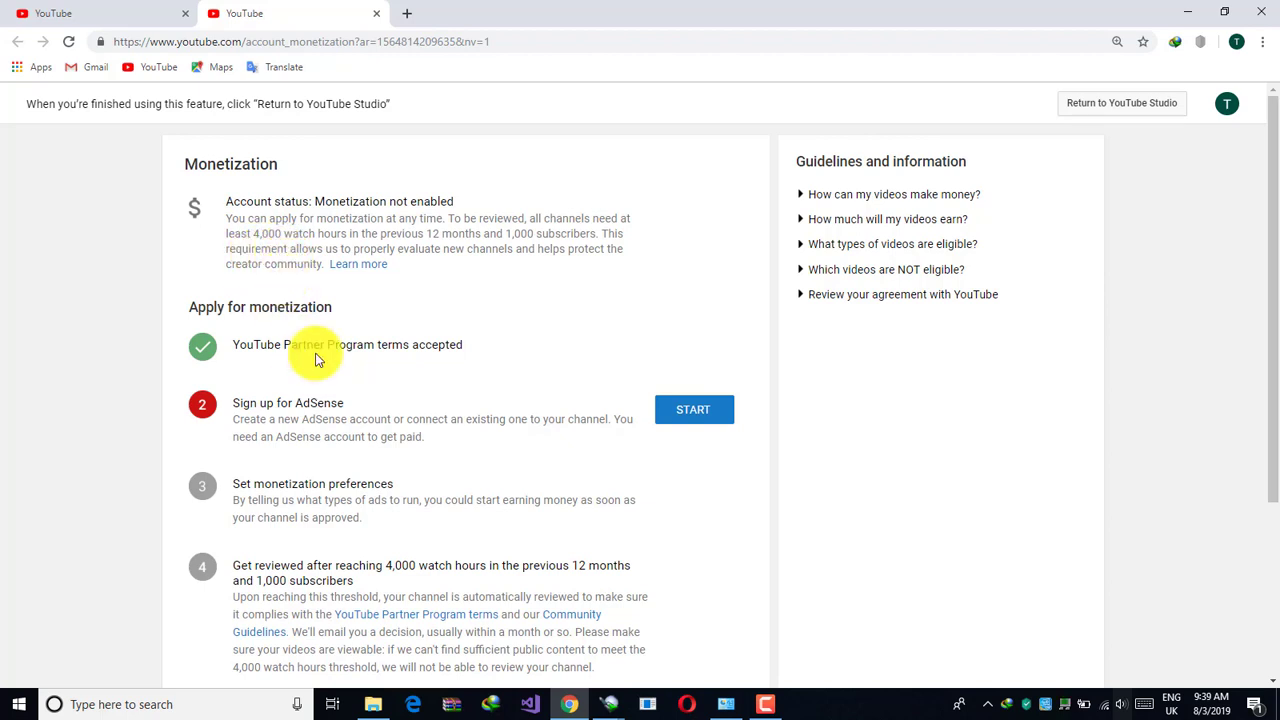
click(698, 425)
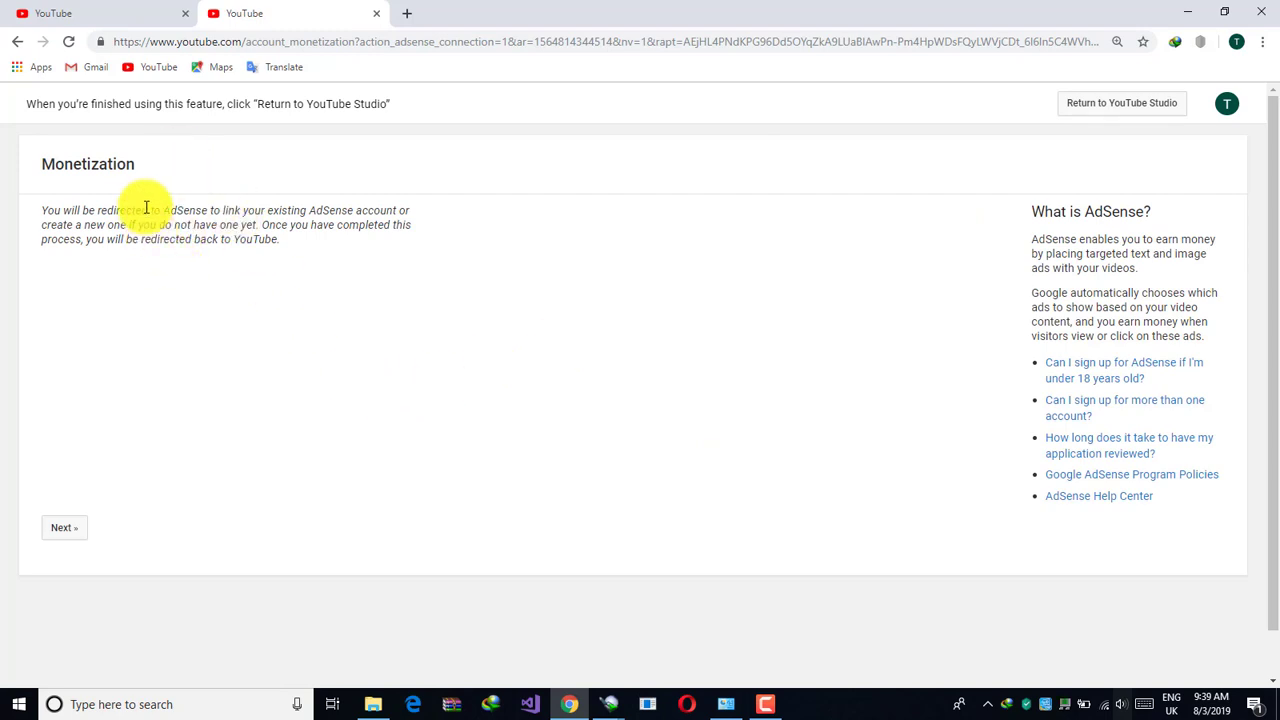
Continue to AdSense and sign in with the channel's Google account.
click(73, 534)
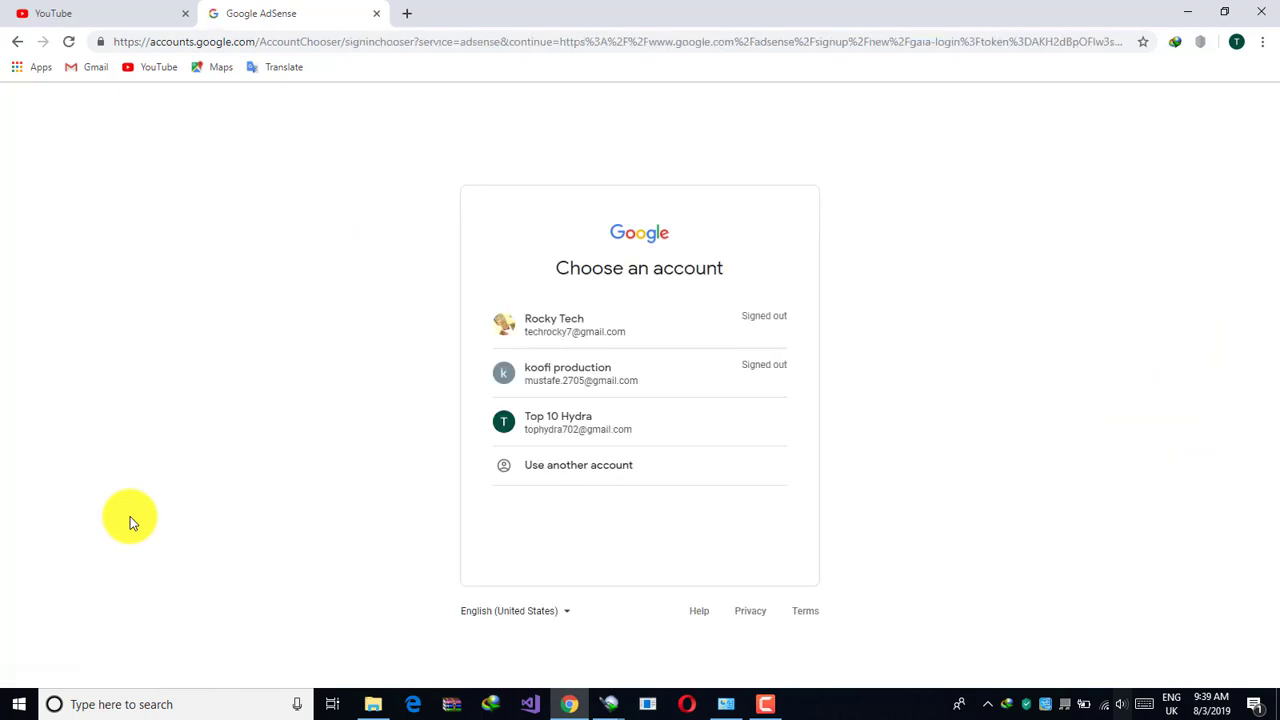
click(572, 427)
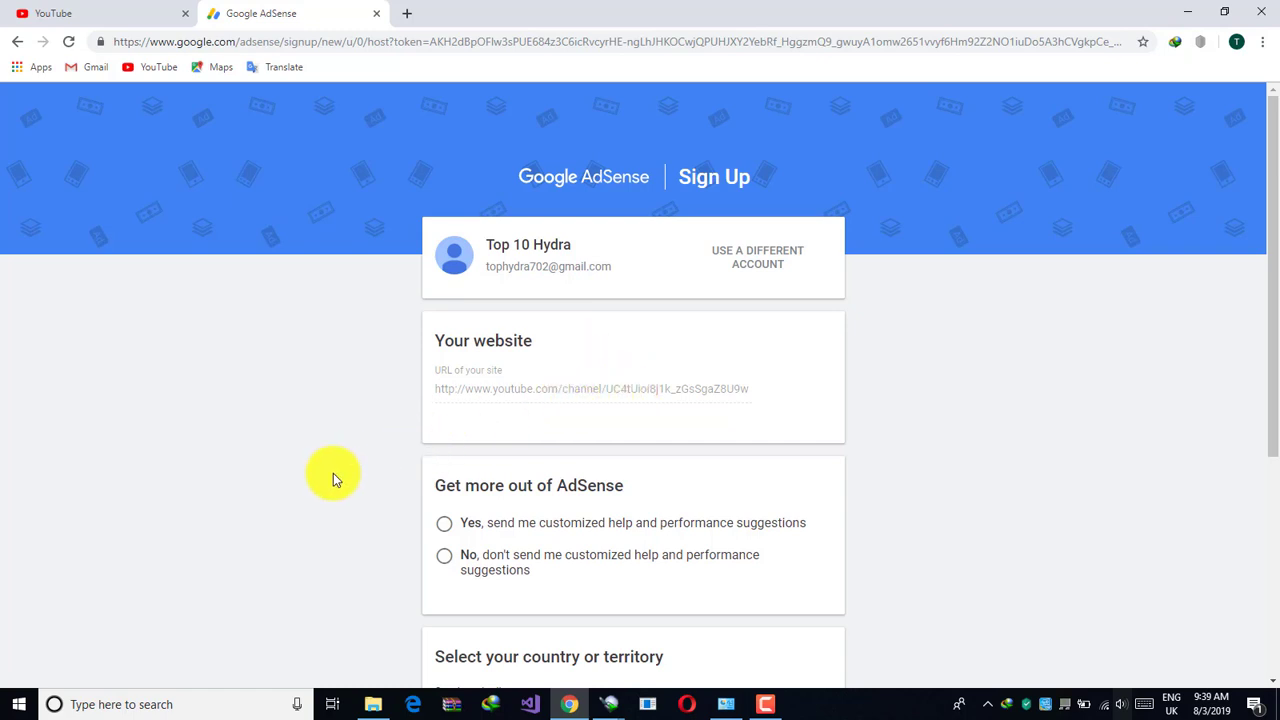
Opt in to customized help and performance suggestions by choosing Yes.
scroll(333, 478, down, 2)
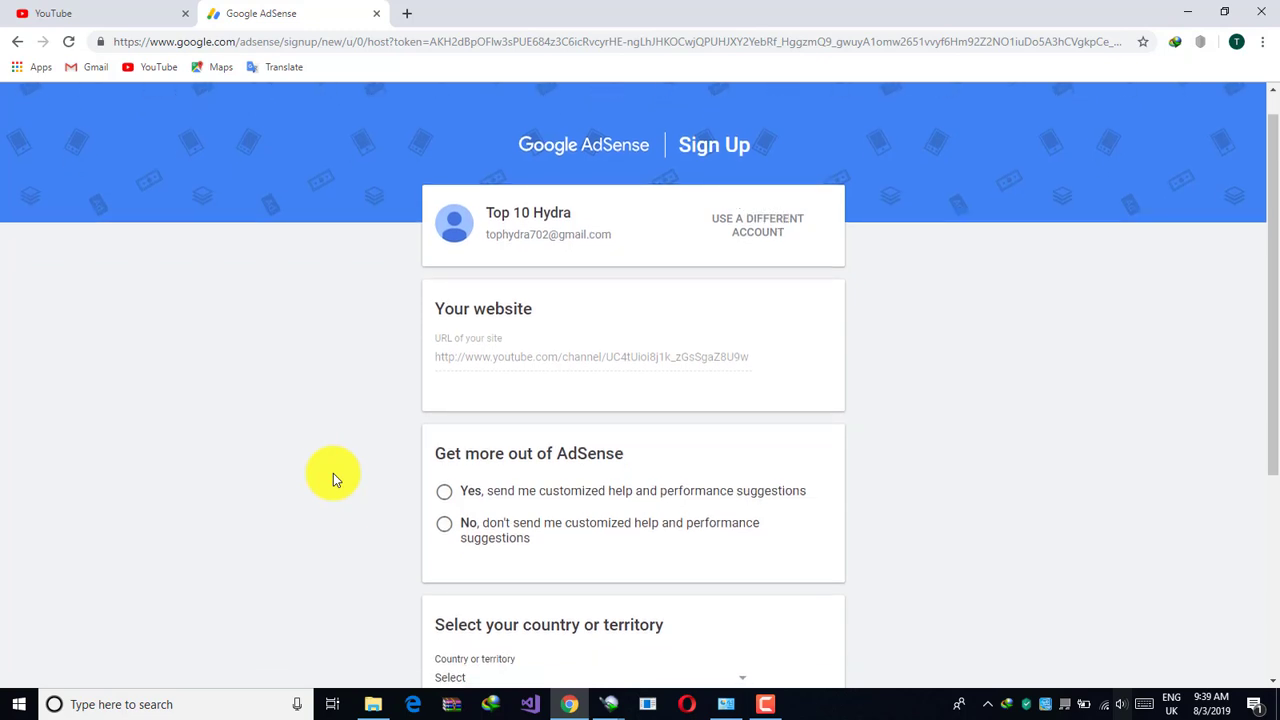
scroll(333, 478, down, 1)
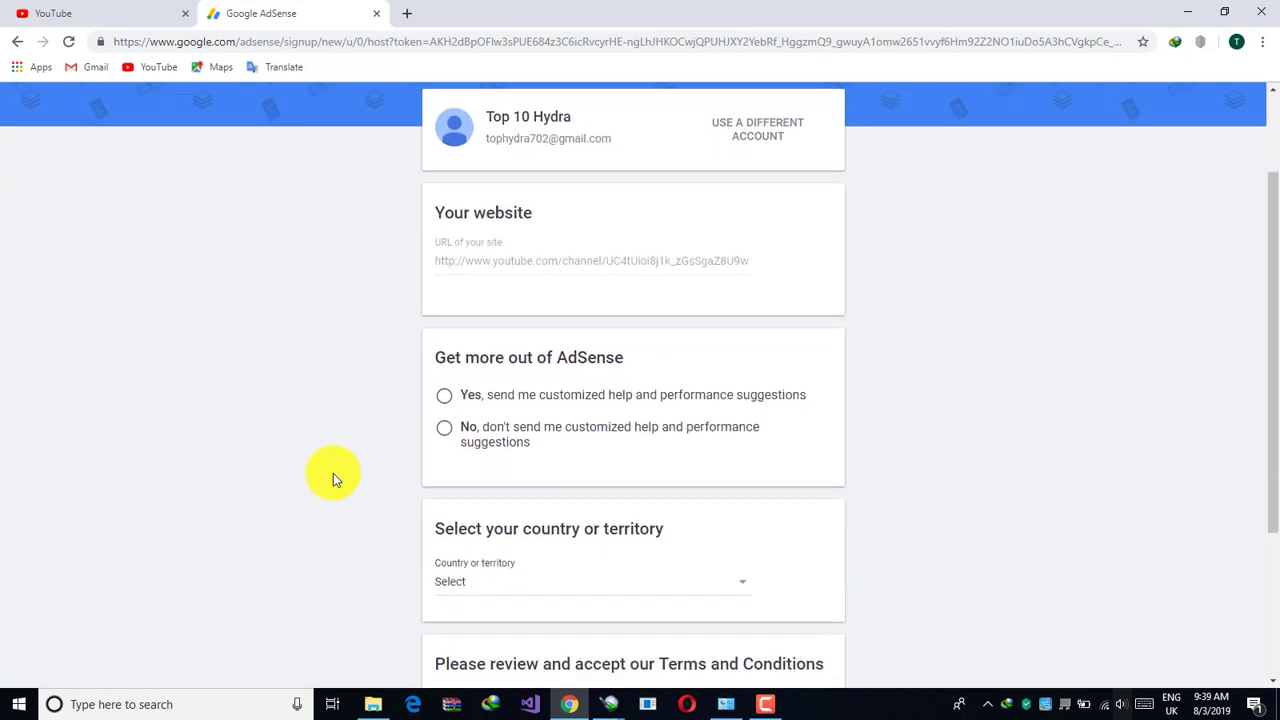
click(445, 397)
key(Down)
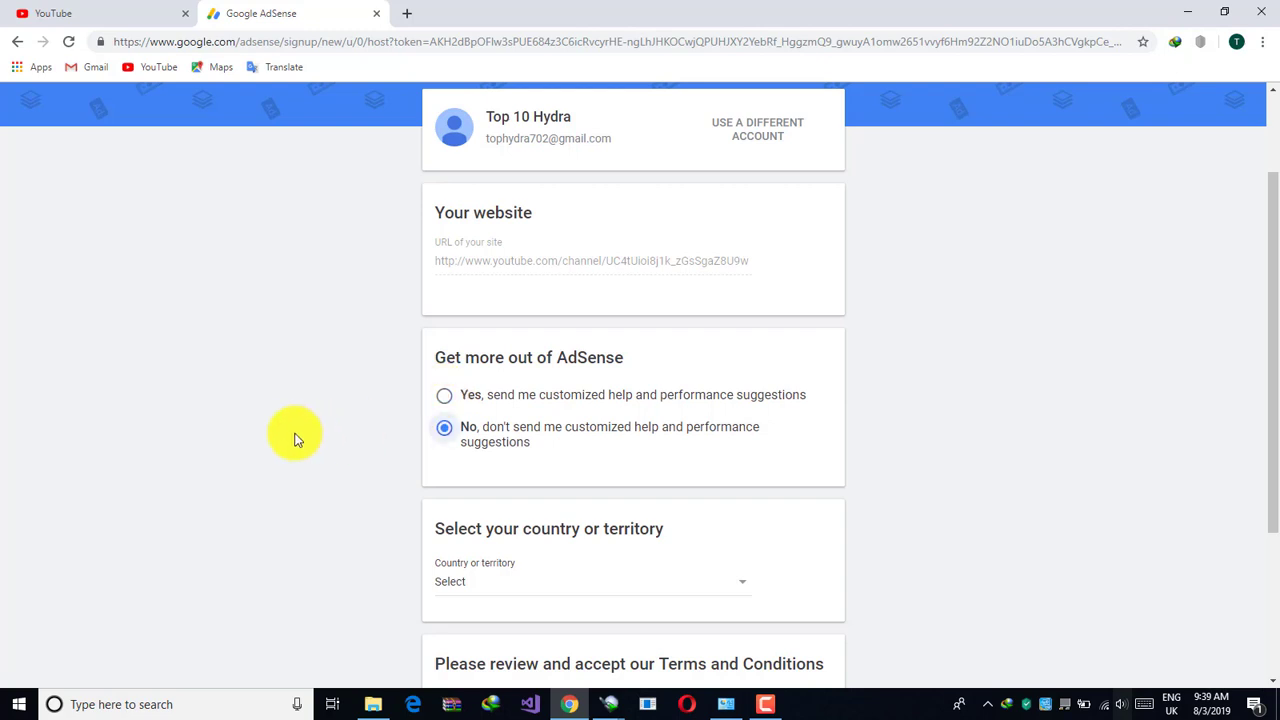
key(Up)
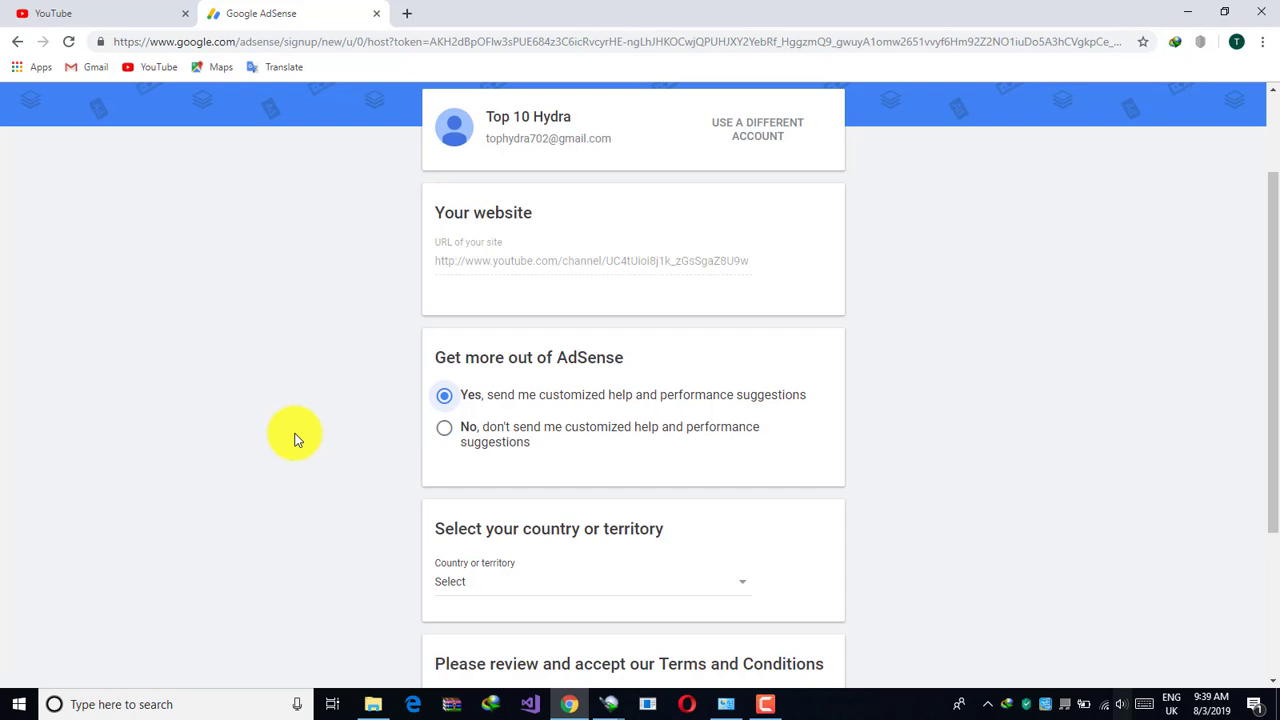
key(Down)
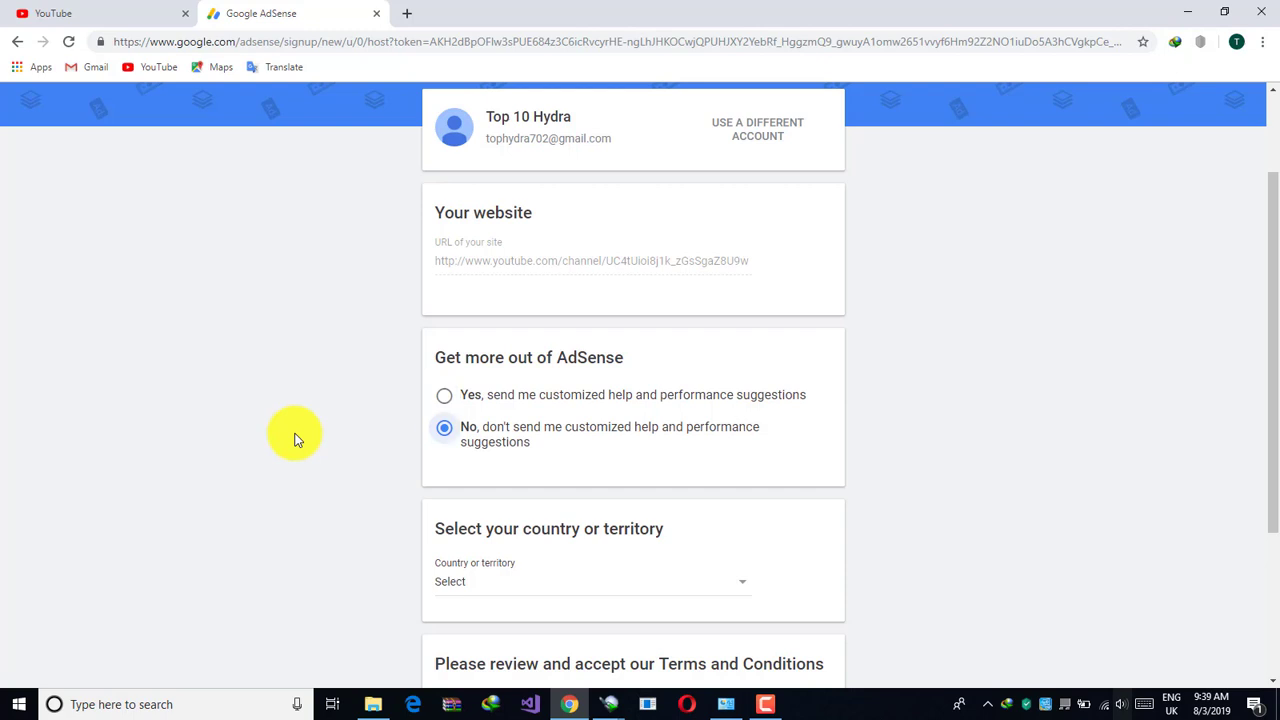
click(446, 399)
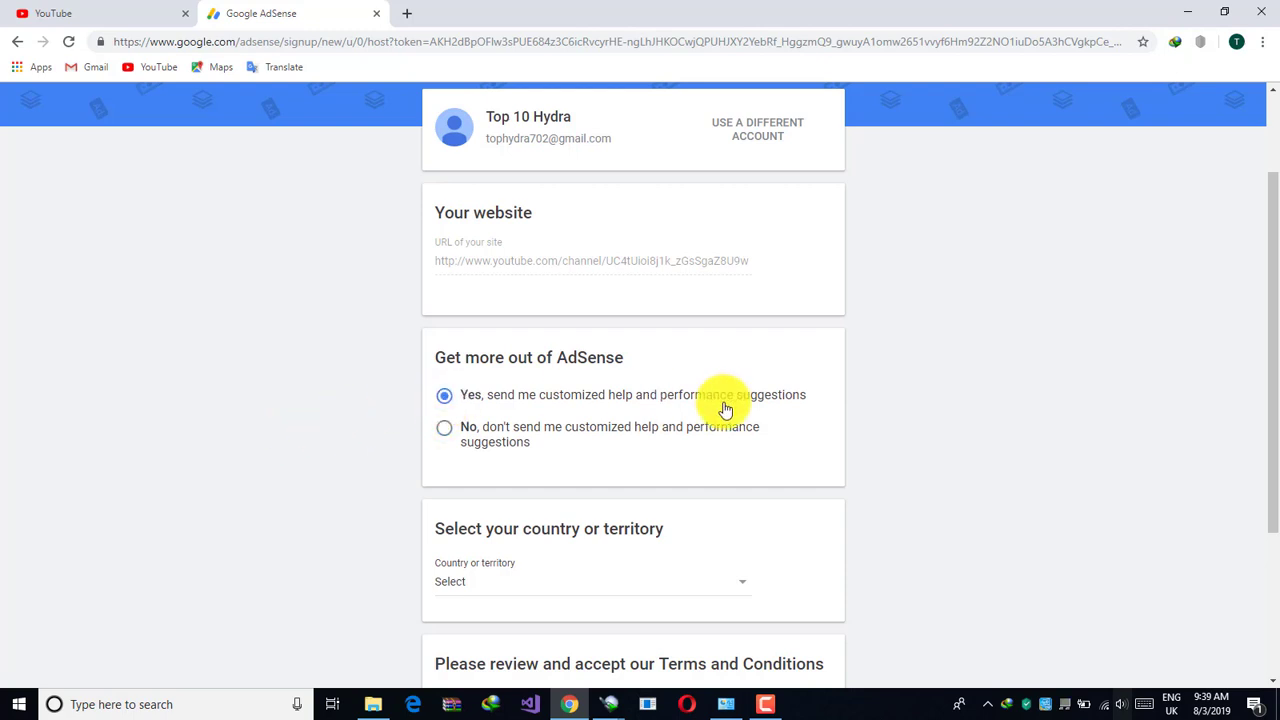
Choose United Kingdom as the AdSense country.
scroll(973, 467, down, 3)
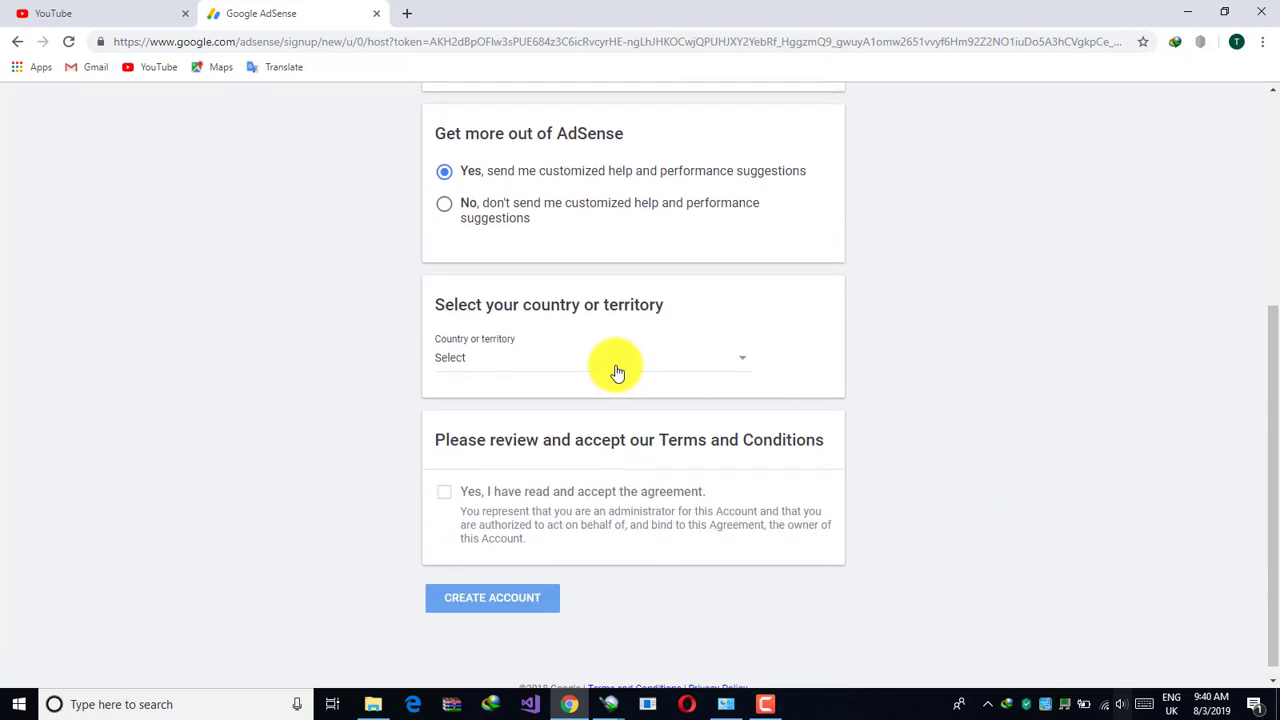
click(615, 369)
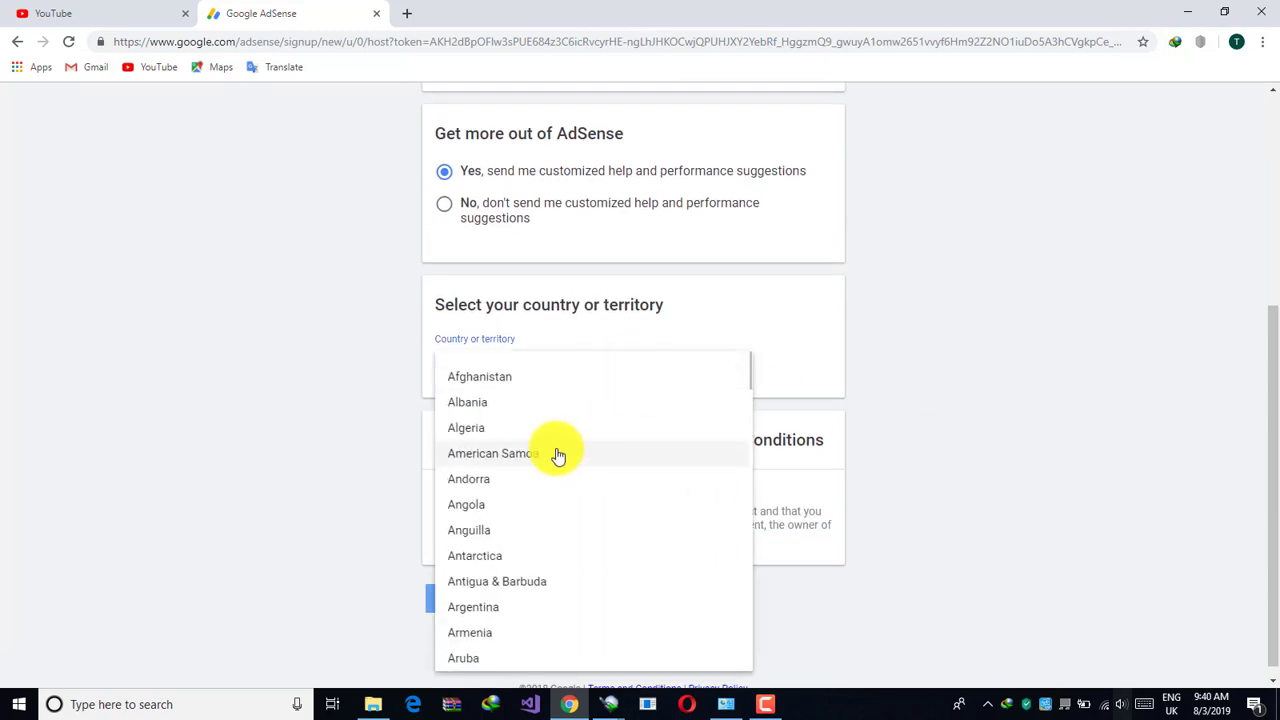
key(u)
key(Down)
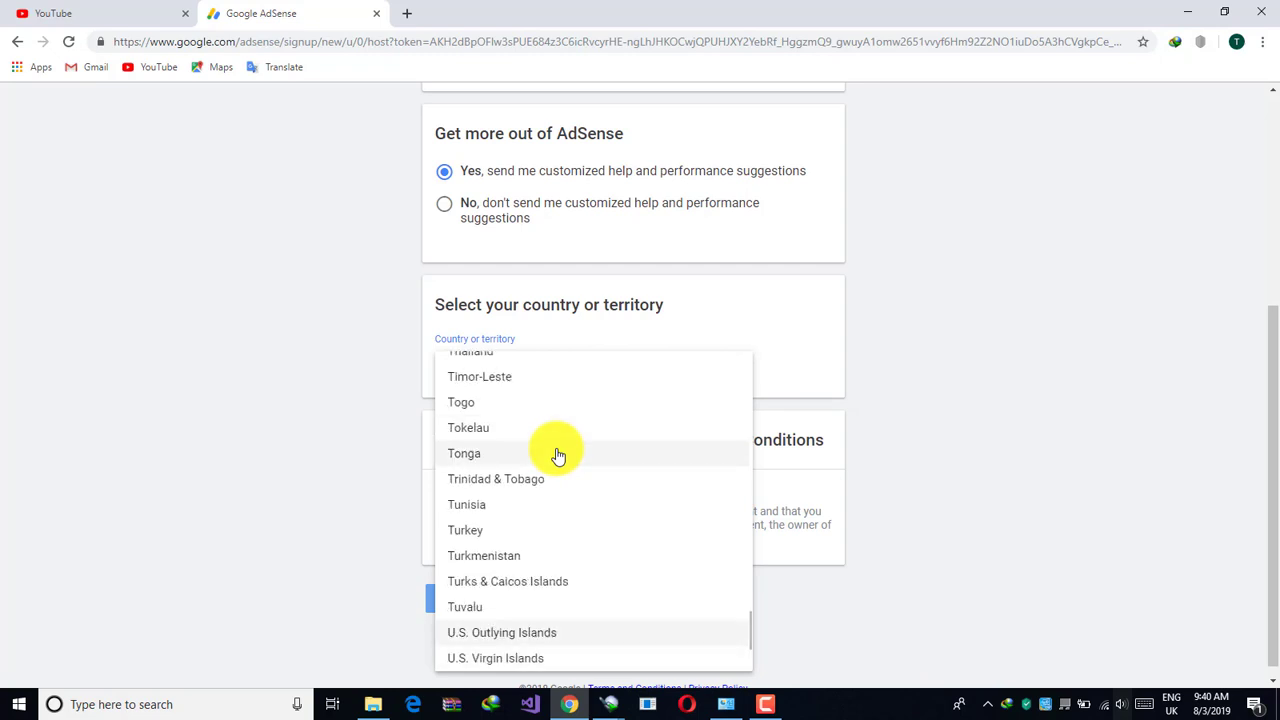
scroll(558, 456, down, 1)
scroll(558, 456, down, 2)
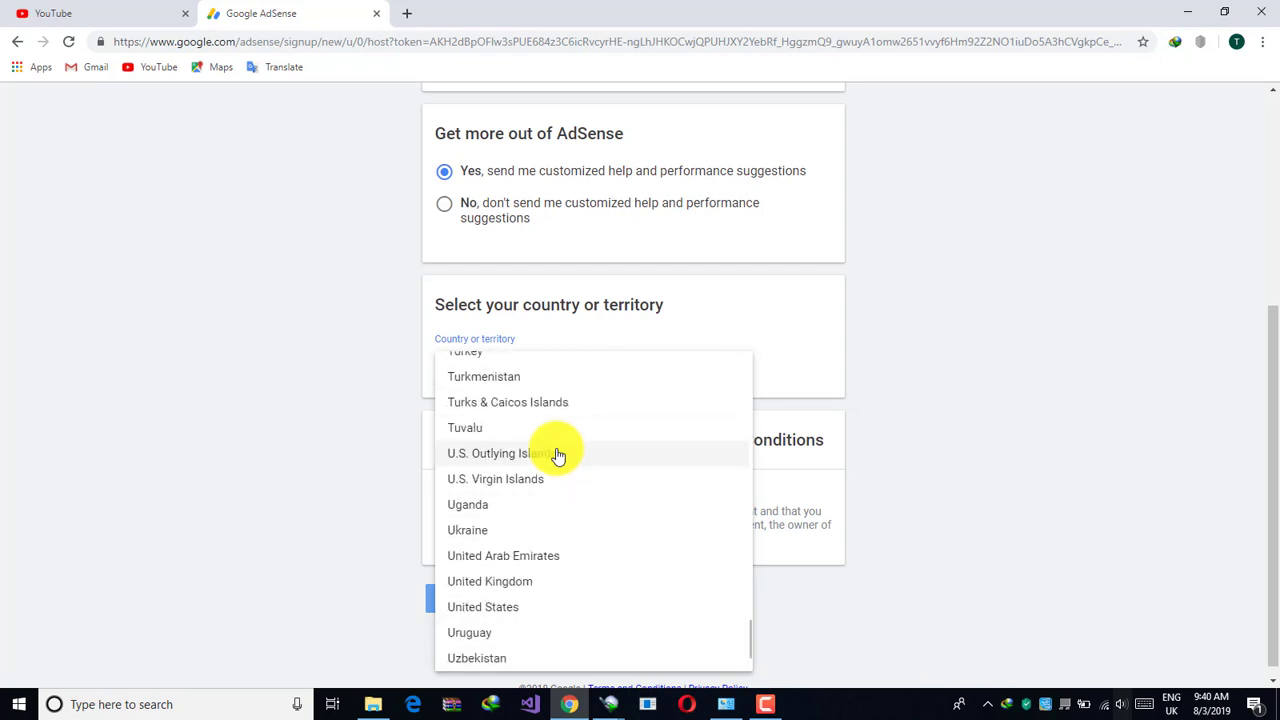
key(Down)
key(Down)
key(Down)
key(Down)
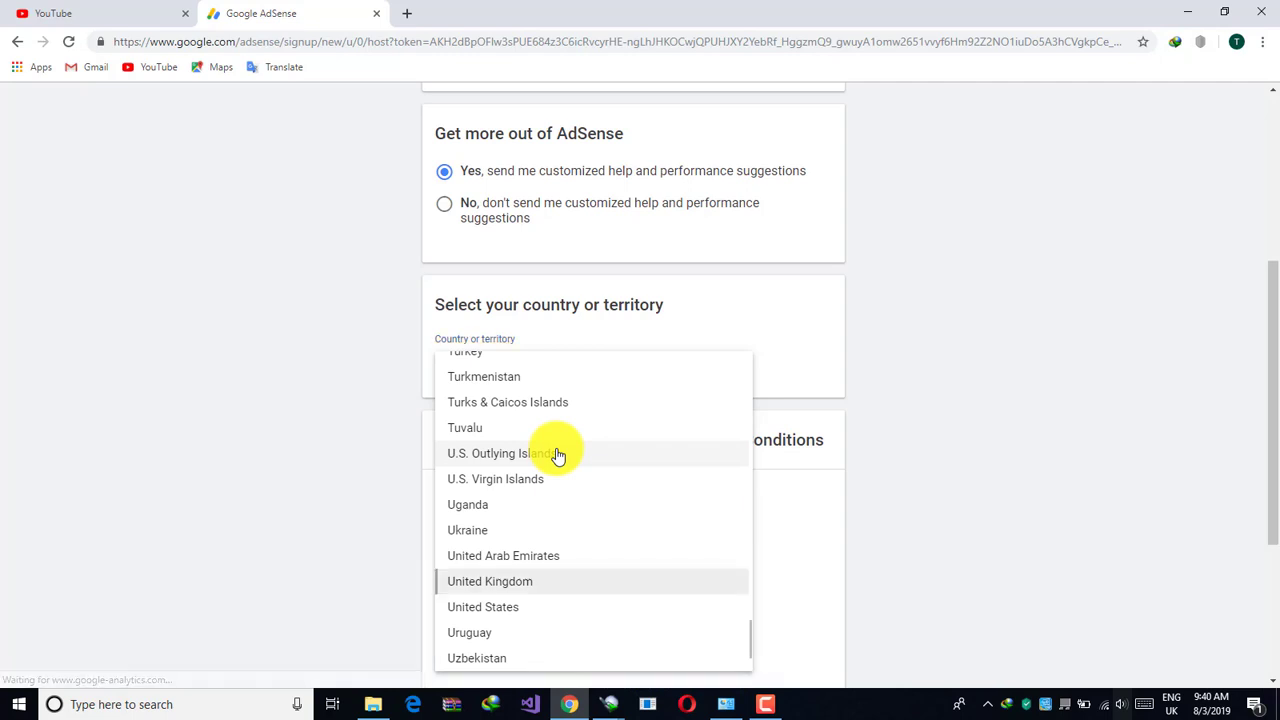
key(Return)
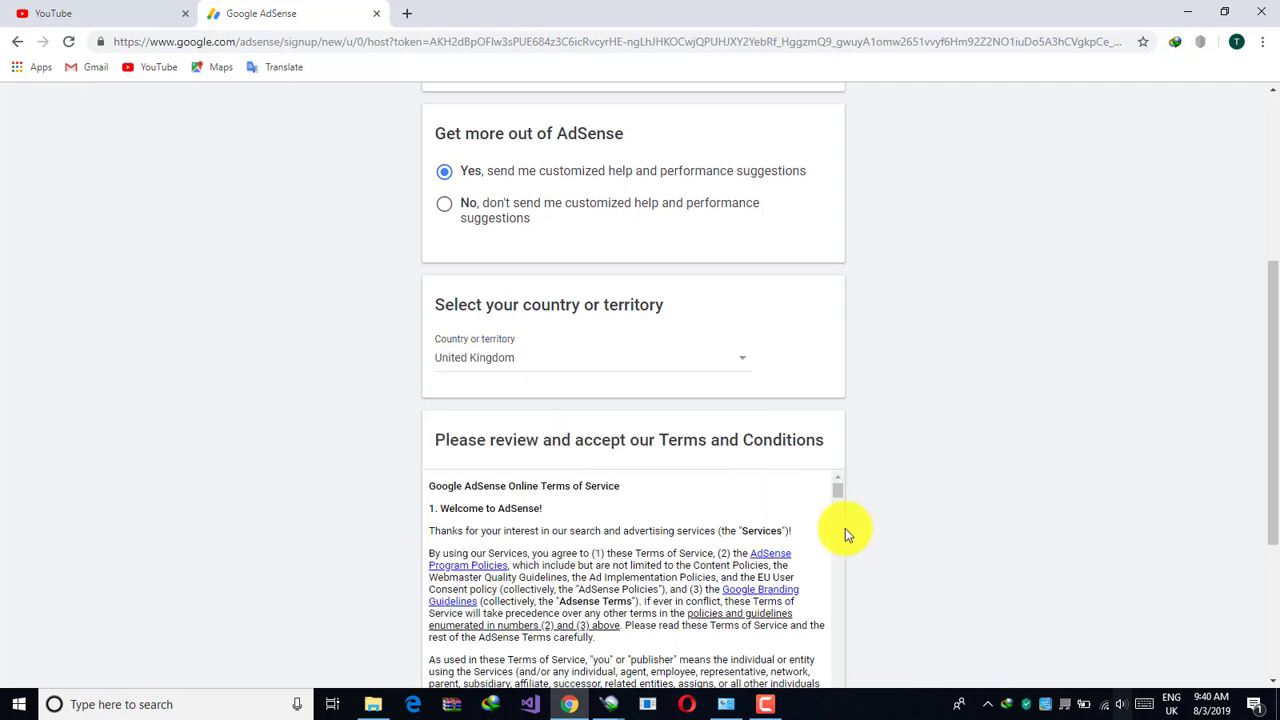
Accept the AdSense terms and conditions and create the account.
drag(1273, 392, 1272, 486)
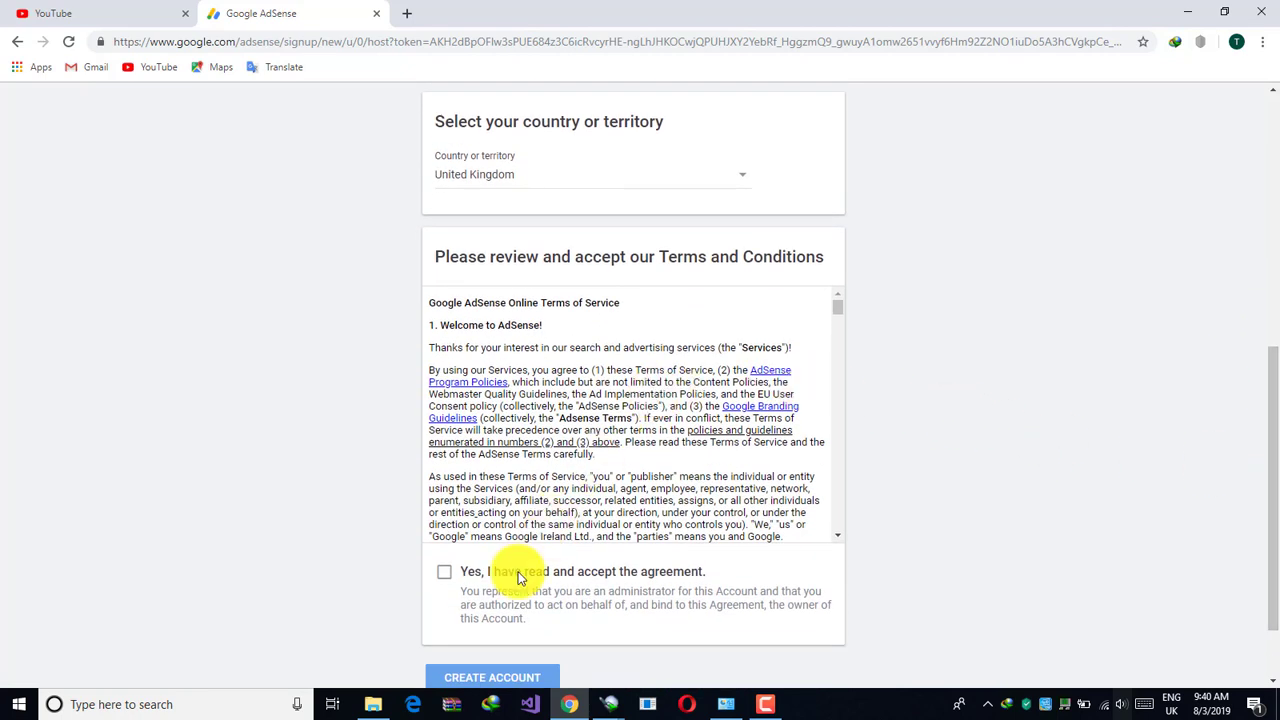
click(445, 573)
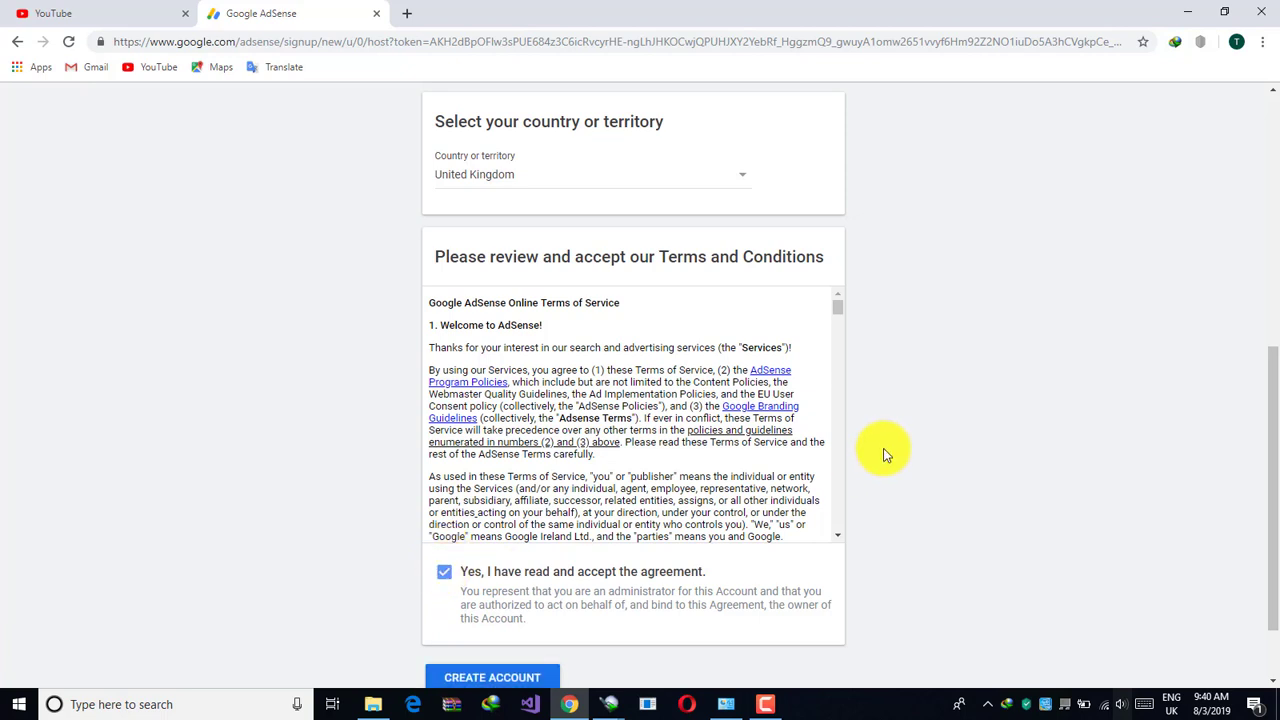
drag(1266, 420, 1240, 484)
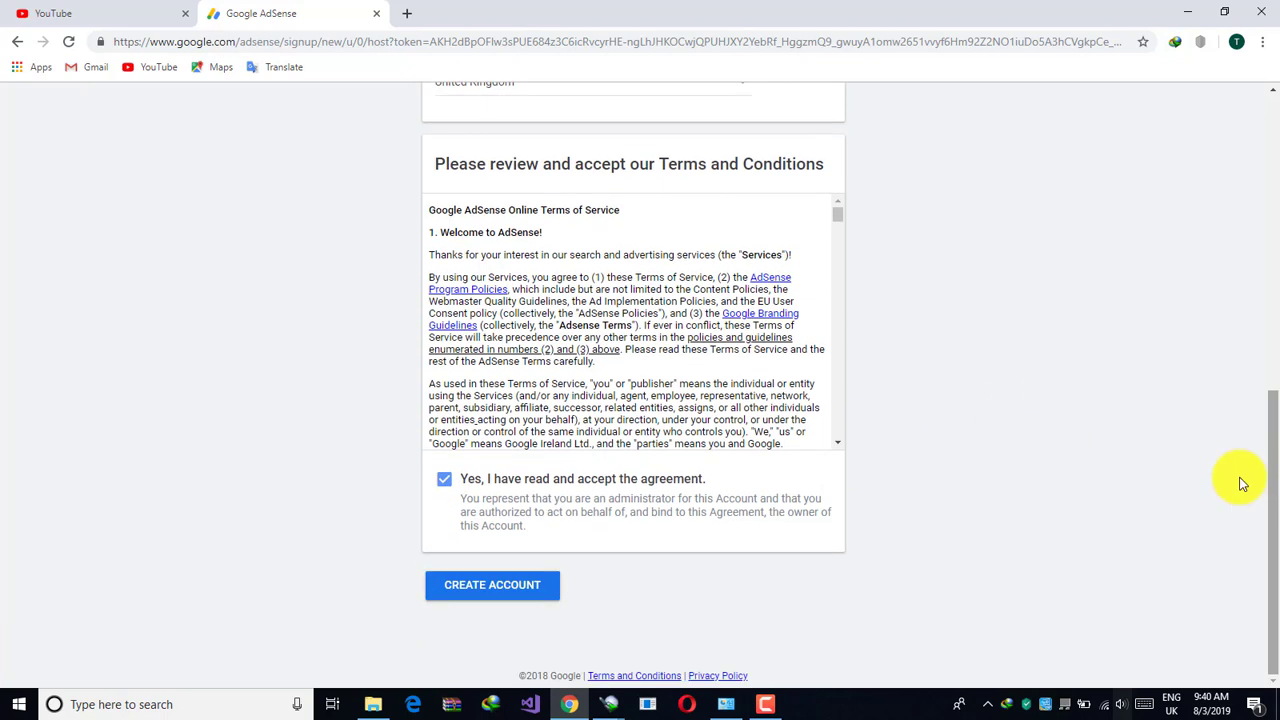
click(509, 592)
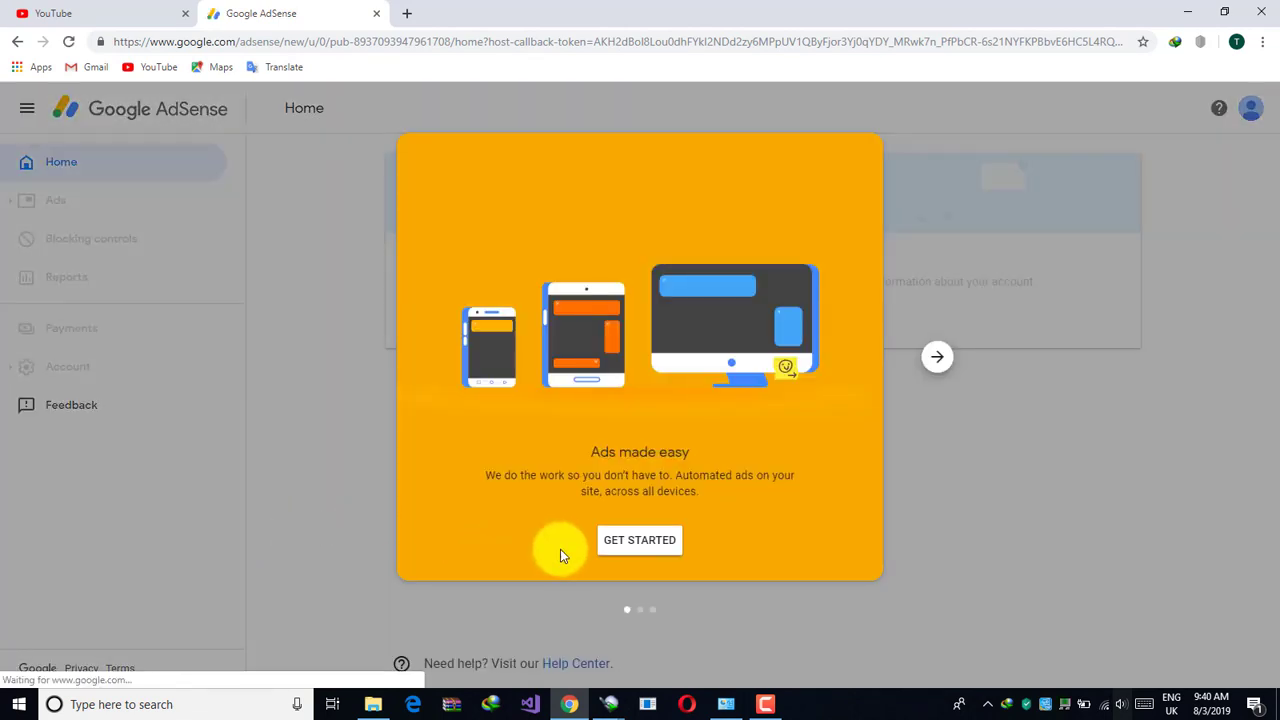
Start setting up the new AdSense account and keep the account type as Individual.
click(627, 549)
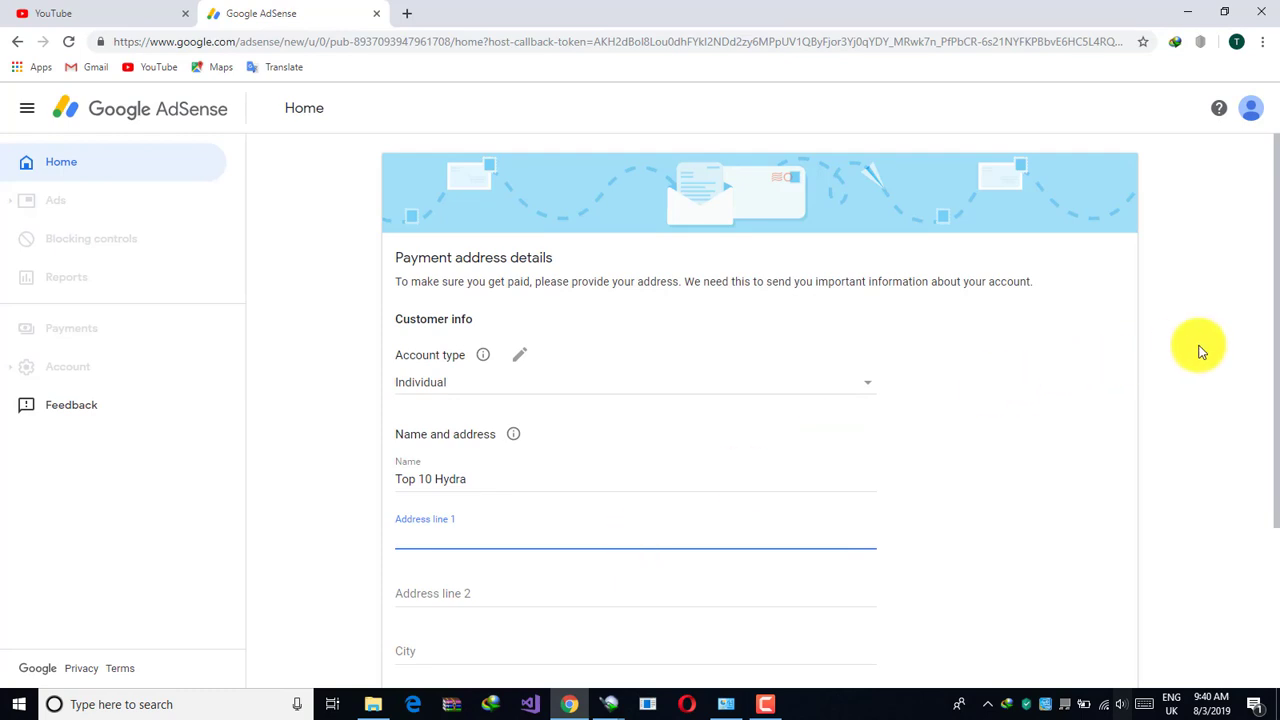
click(1207, 365)
scroll(1207, 365, down, 3)
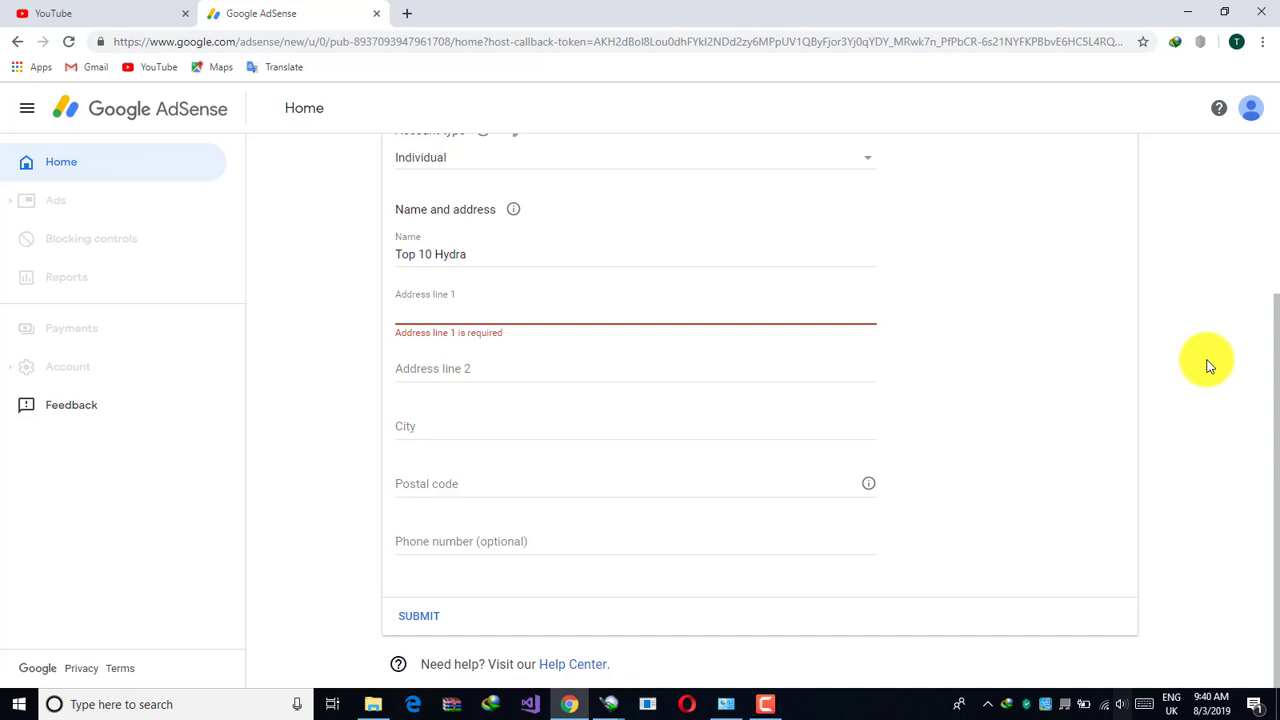
scroll(1207, 365, up, 1)
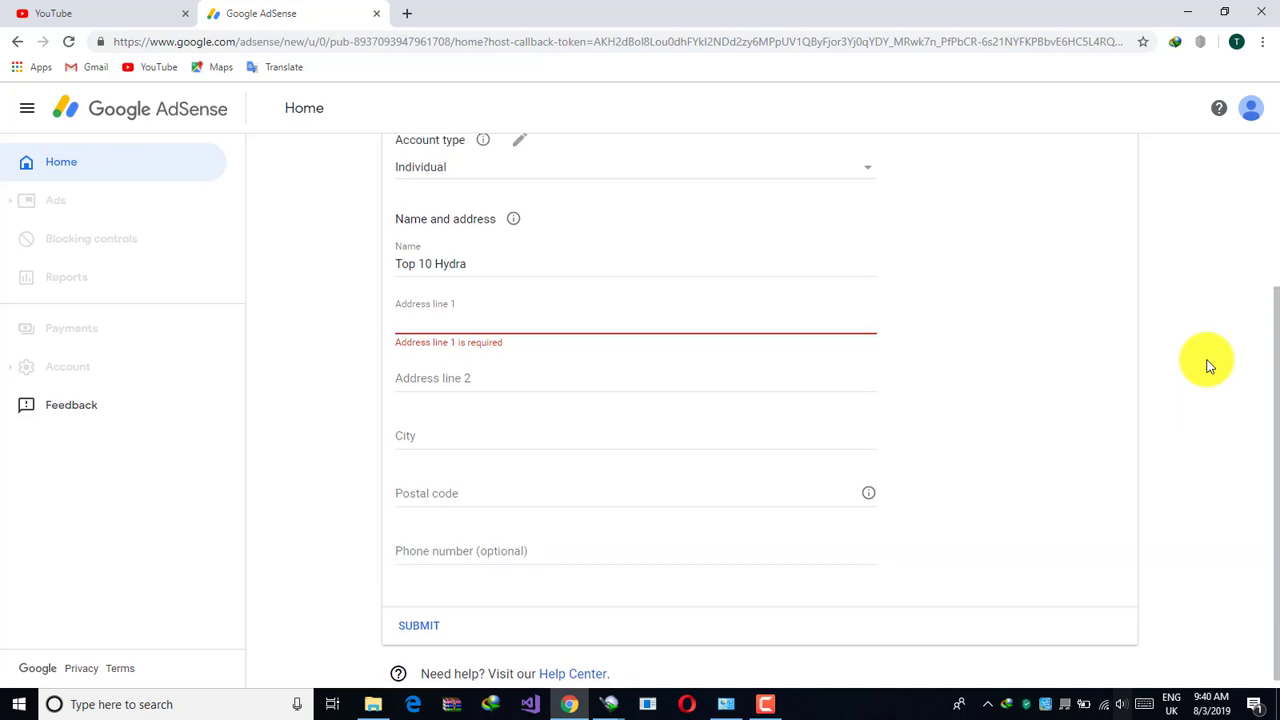
scroll(1207, 365, up, 2)
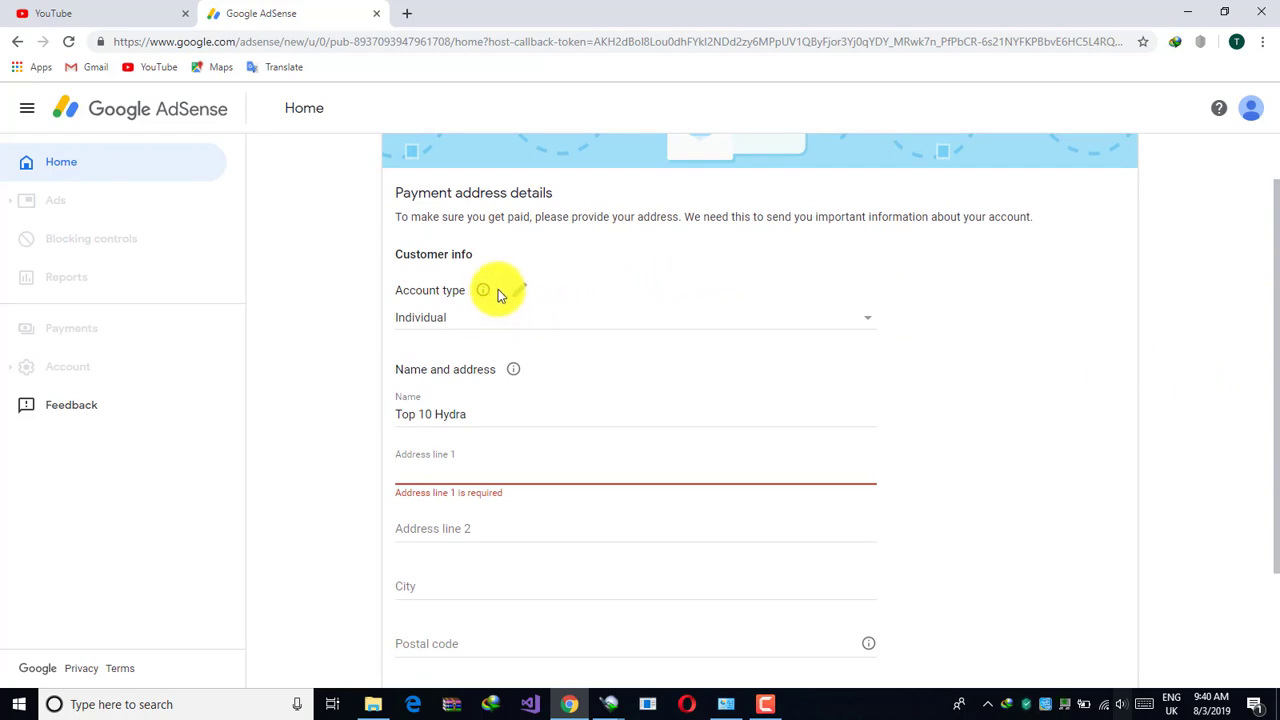
click(867, 320)
click(867, 322)
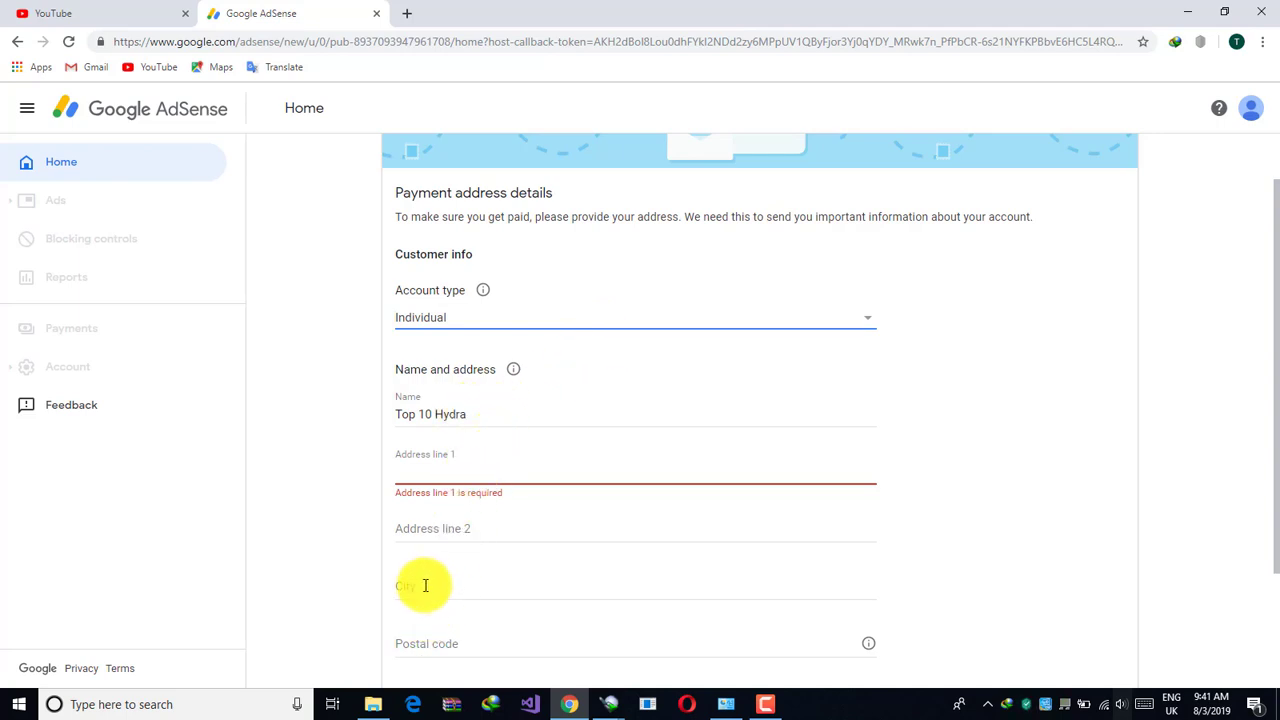
Enter the first address line, accept the suggested London city, and fill in the second address line.
click(499, 468)
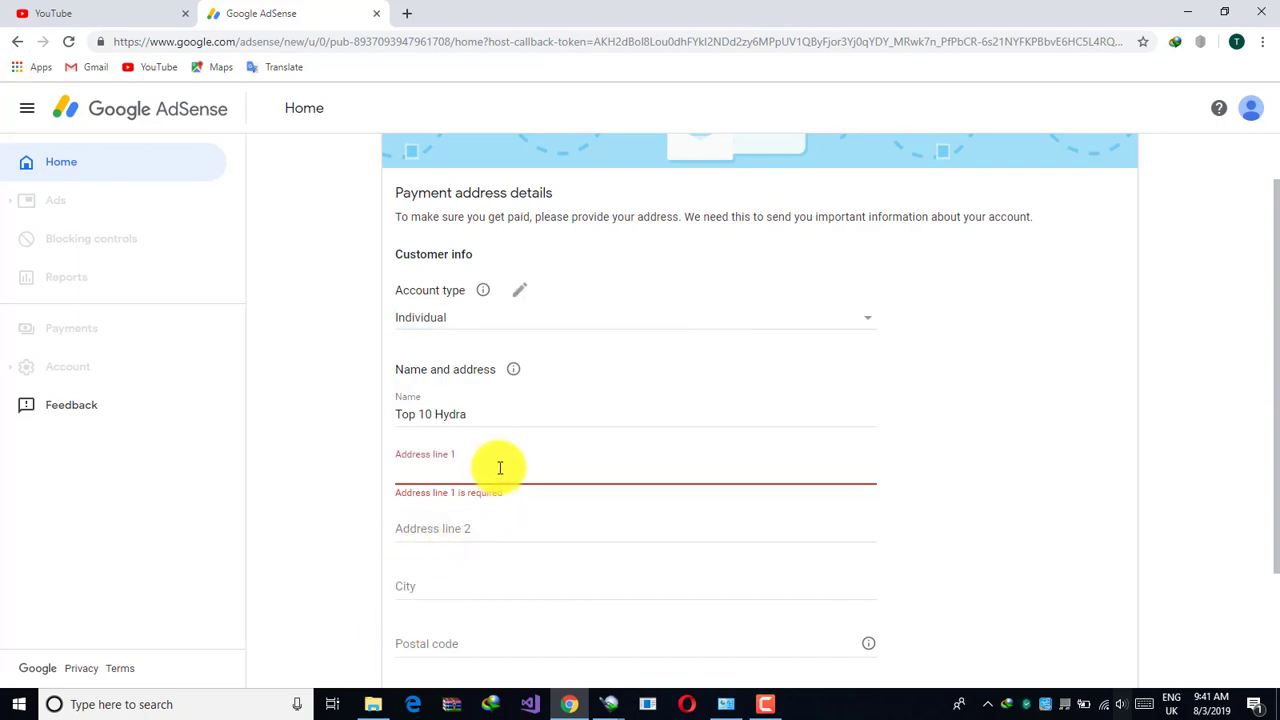
text(lo)
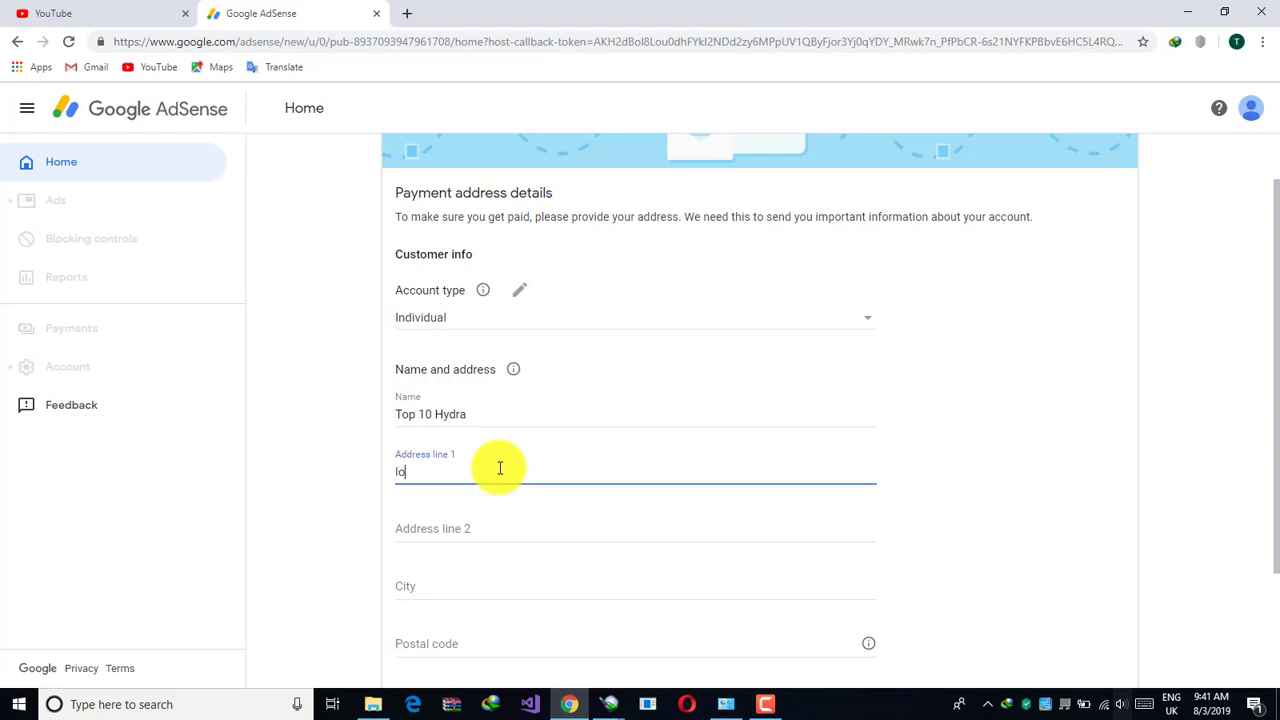
text(ndon)
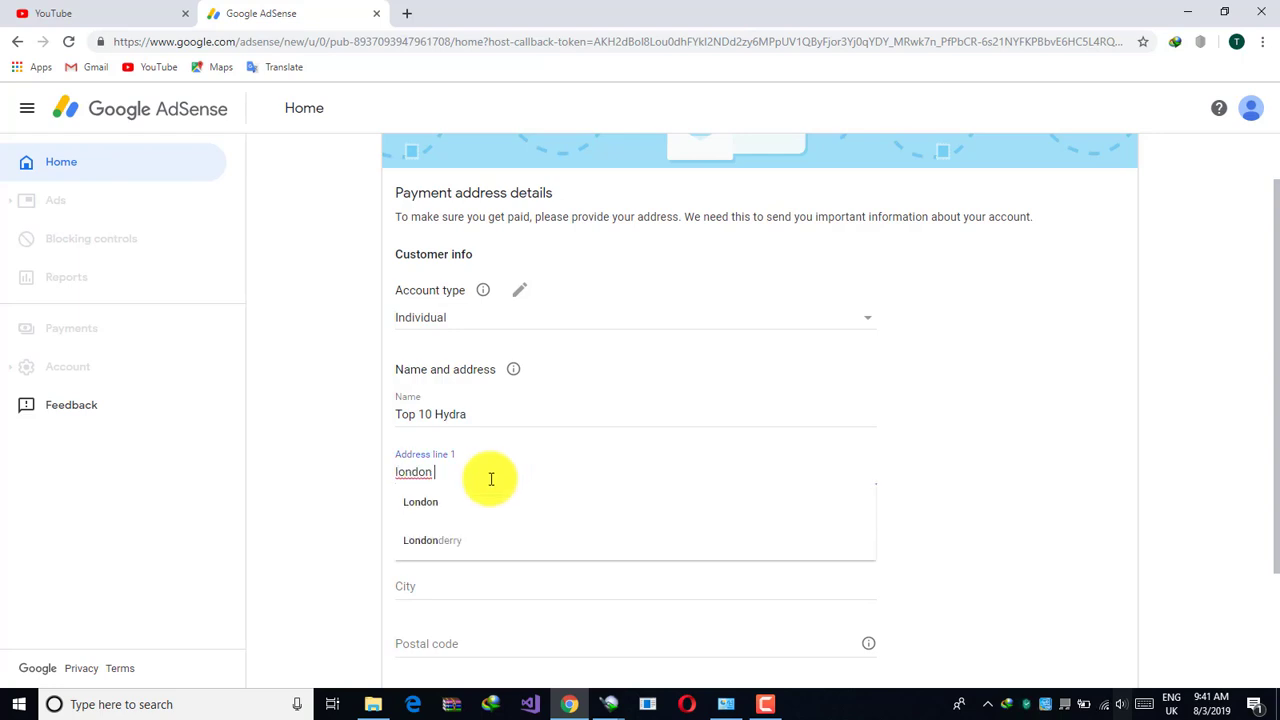
click(443, 541)
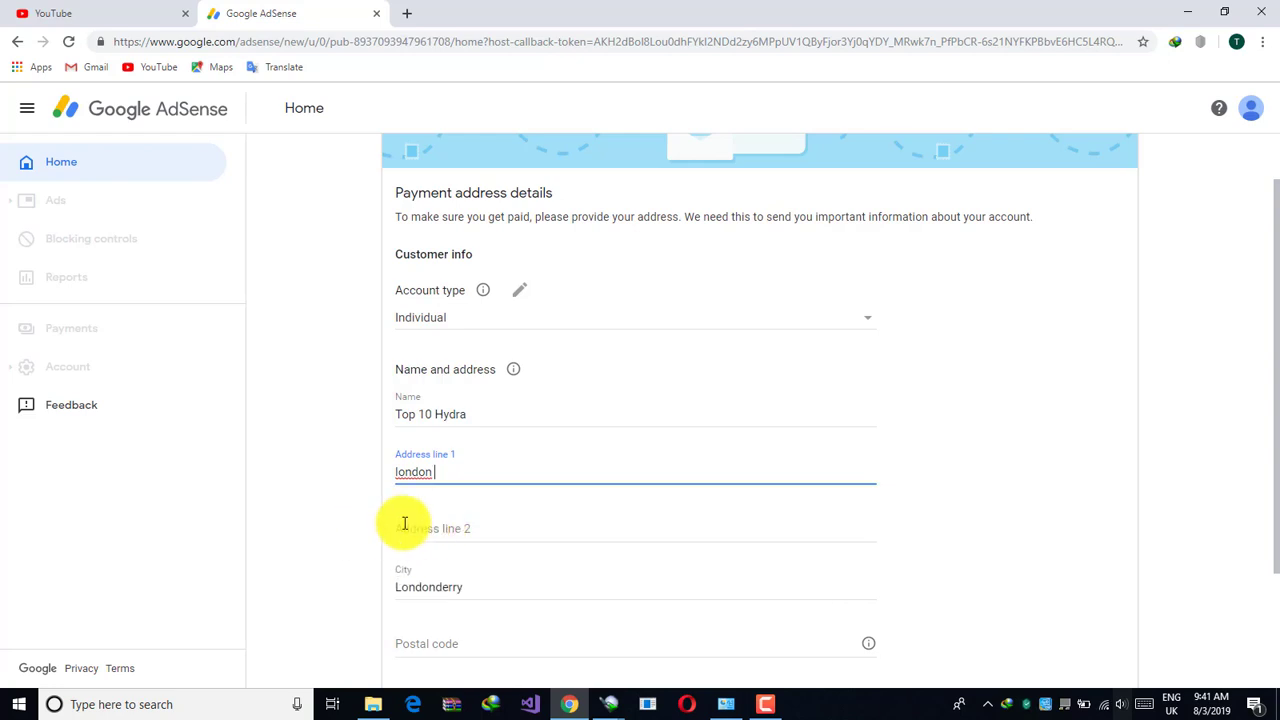
click(471, 522)
text(lo)
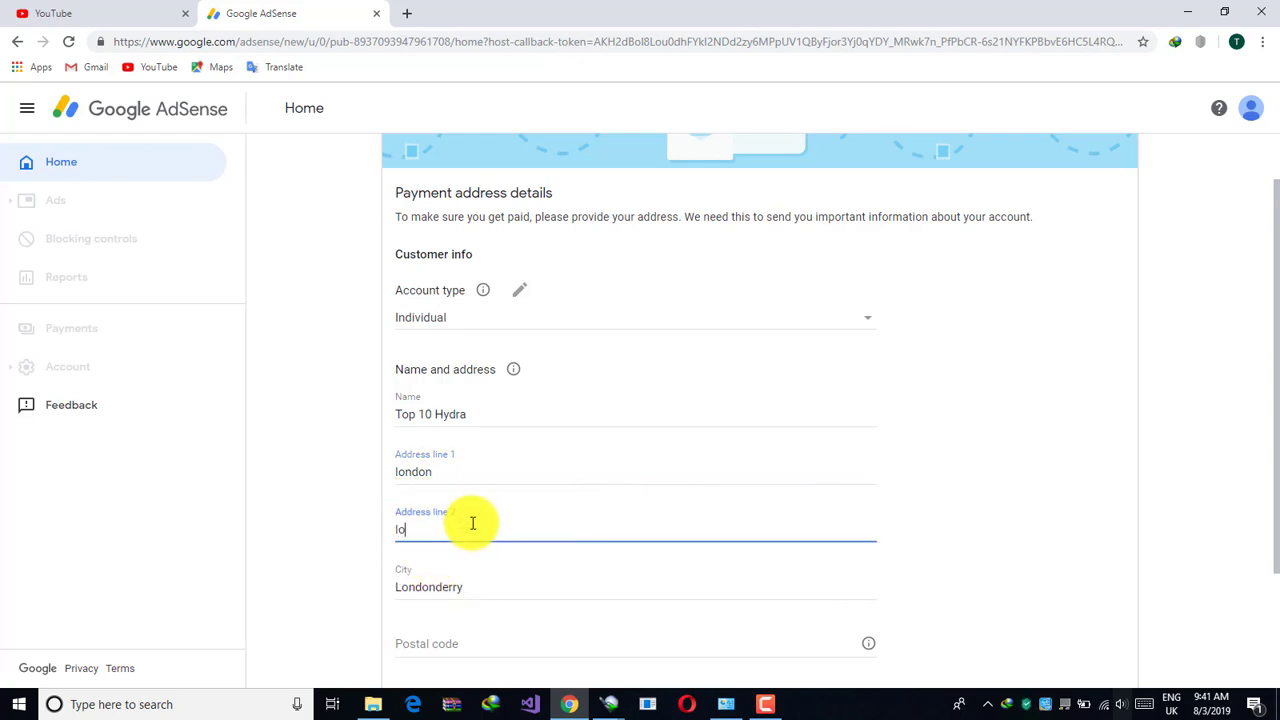
text(ndon highway)
click(475, 638)
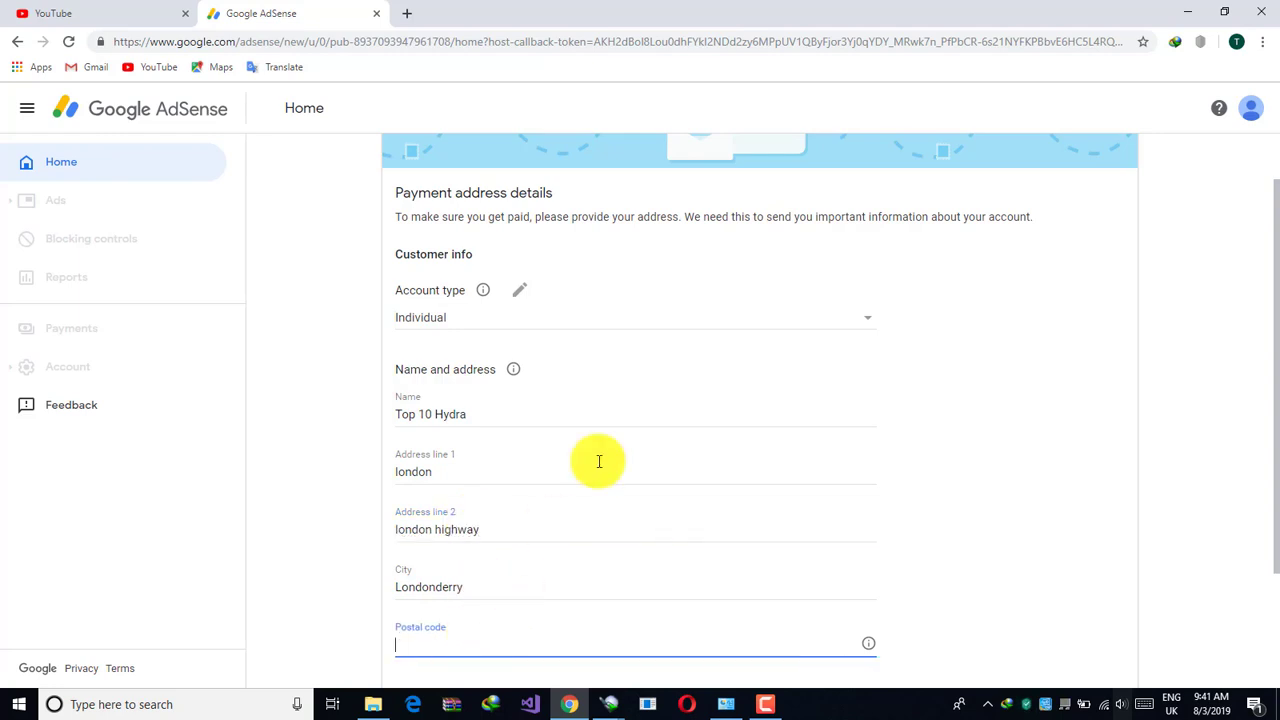
In a new tab, search 'london postcode', copy the first postcode from the table, and return to AdSense.
click(406, 14)
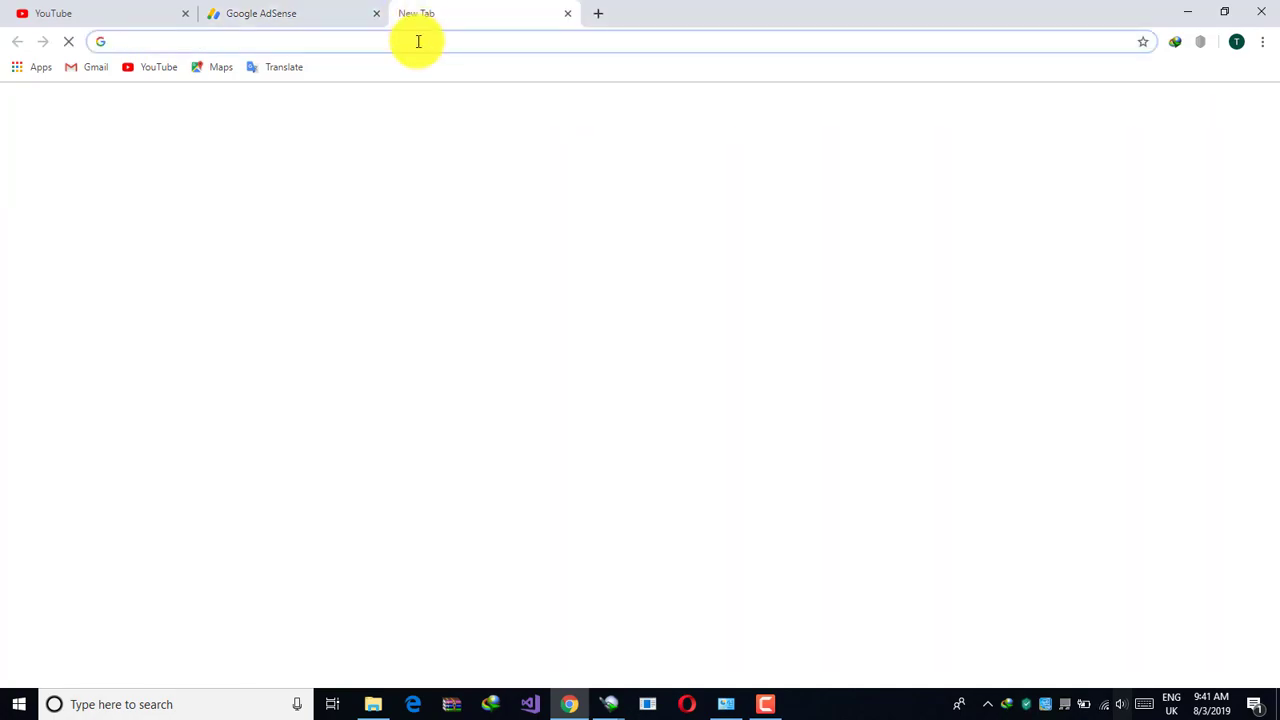
text(londo)
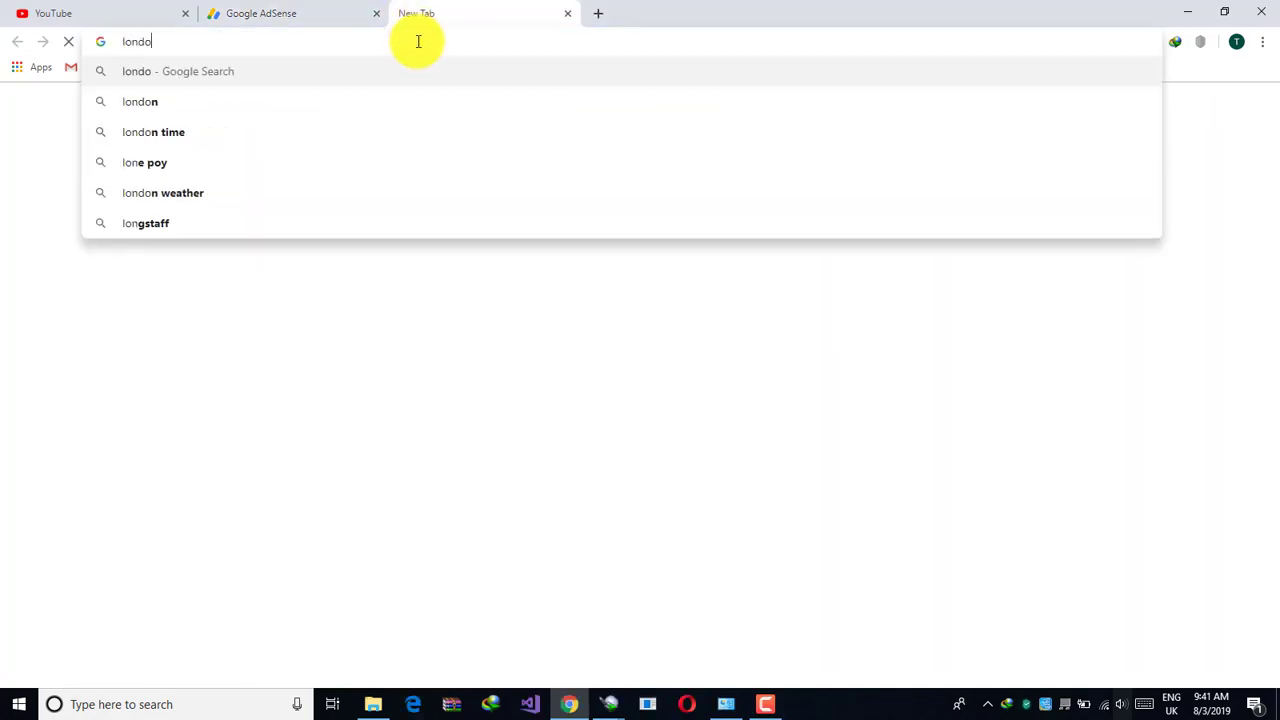
text(n pos)
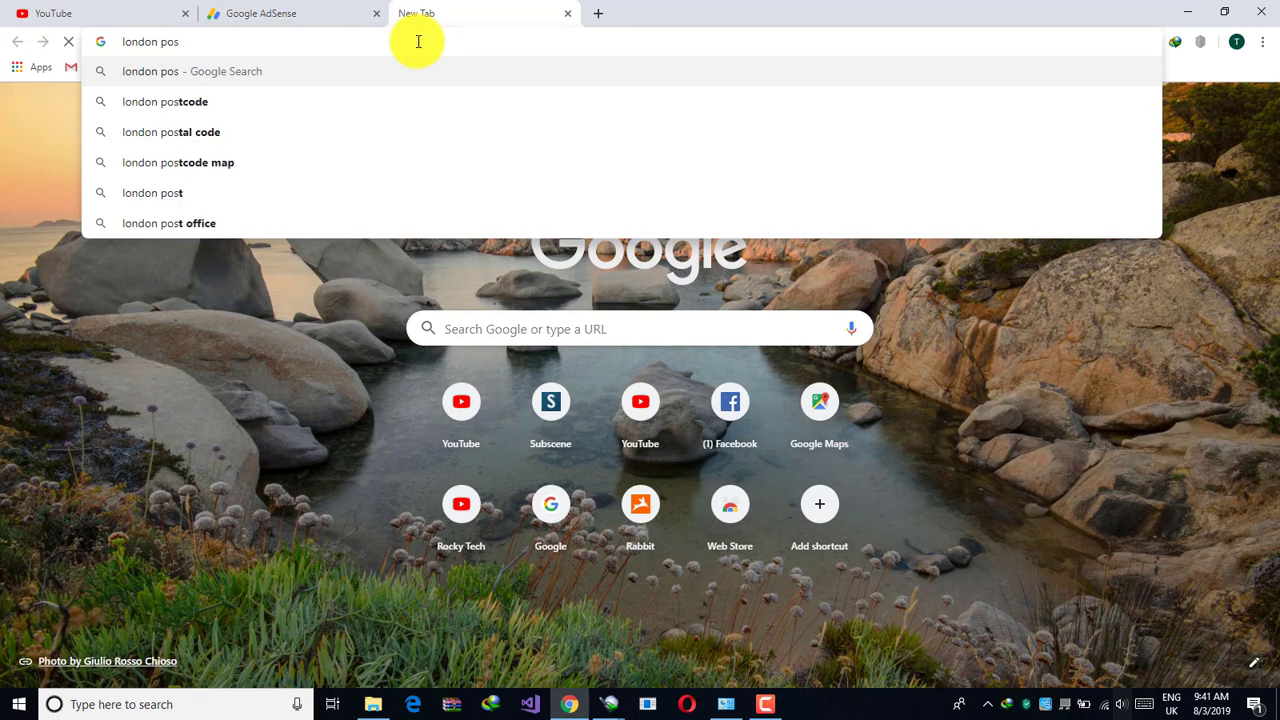
click(311, 104)
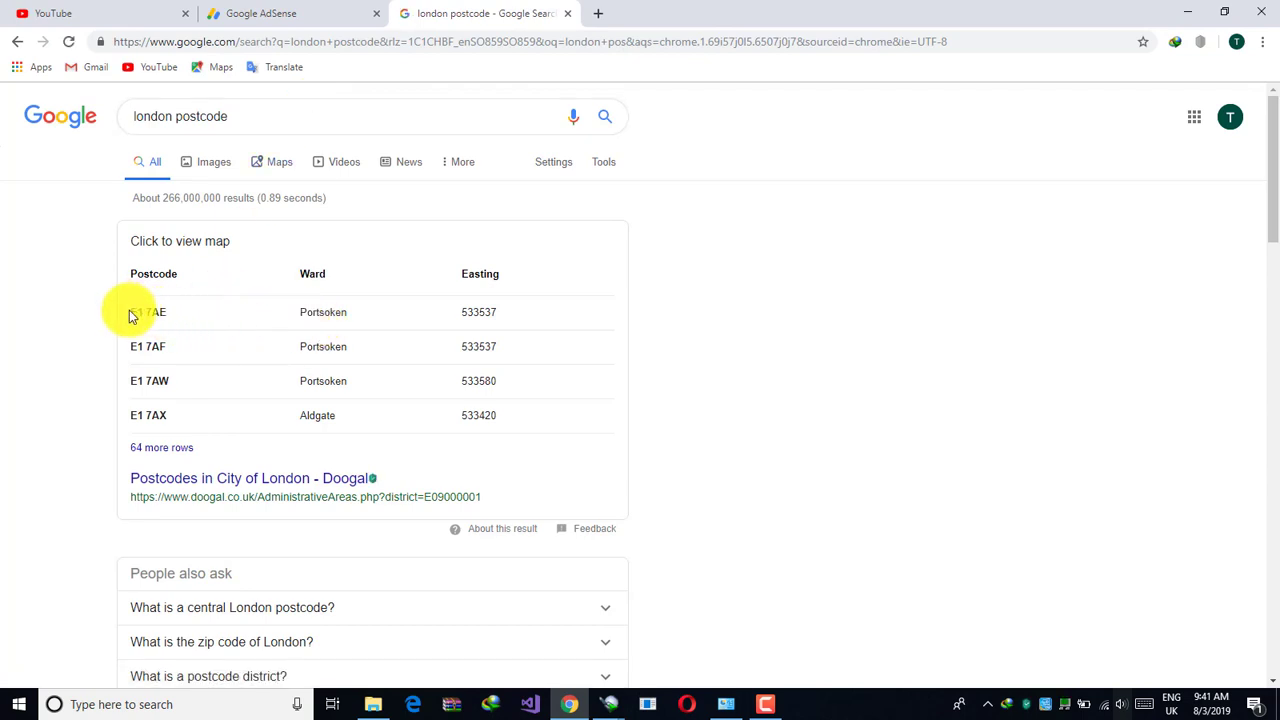
drag(129, 311, 158, 312)
key(ctrl+c)
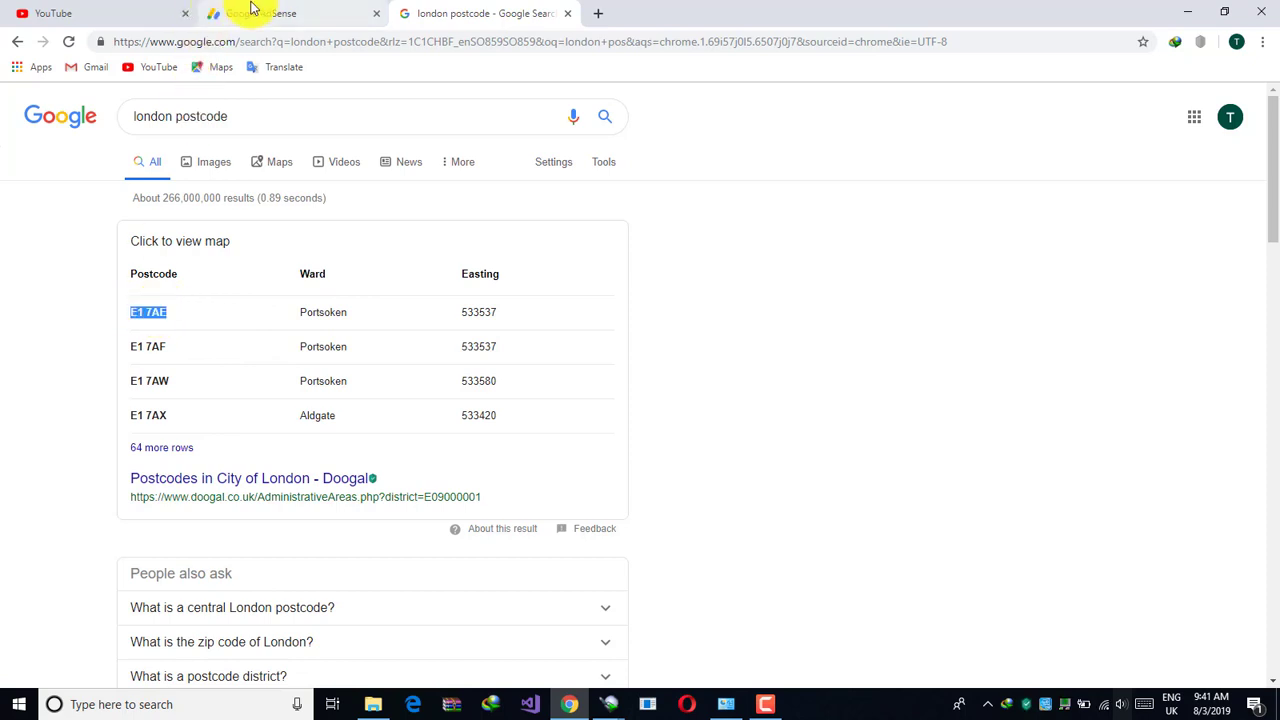
click(252, 13)
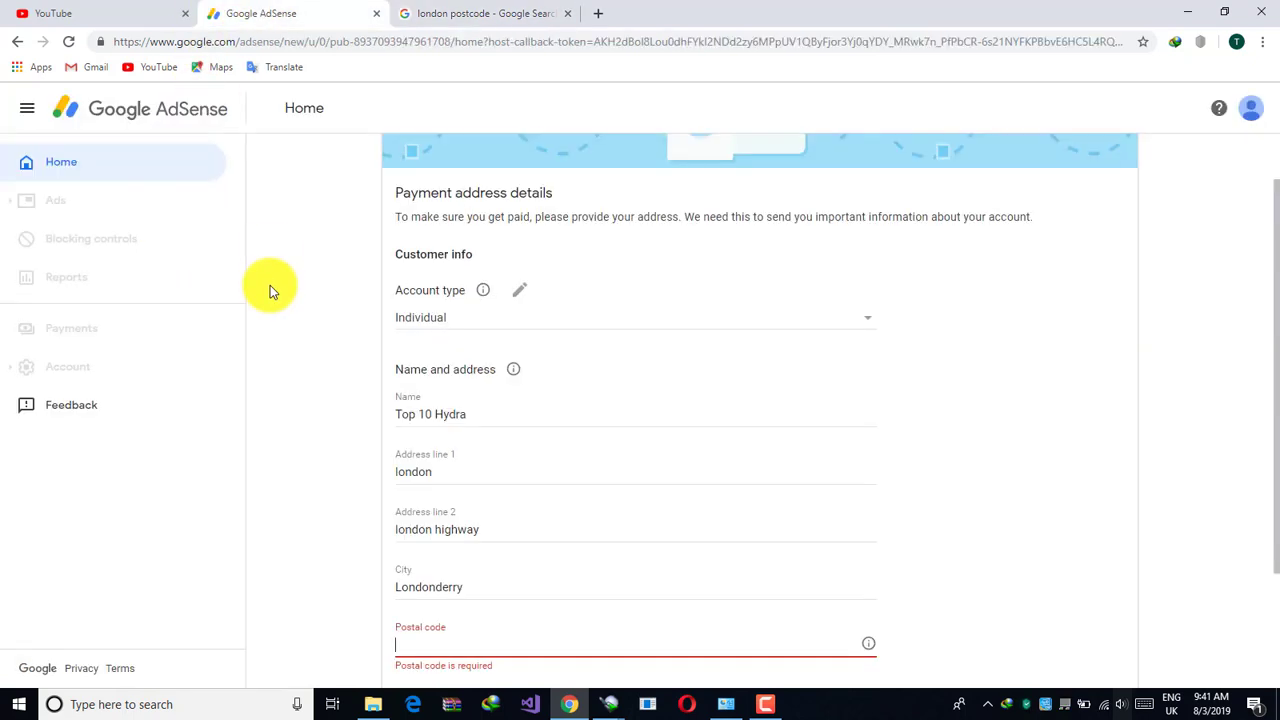
Paste the copied postcode, leave the phone number blank, and submit the payment address.
click(432, 637)
key(ctrl+v)
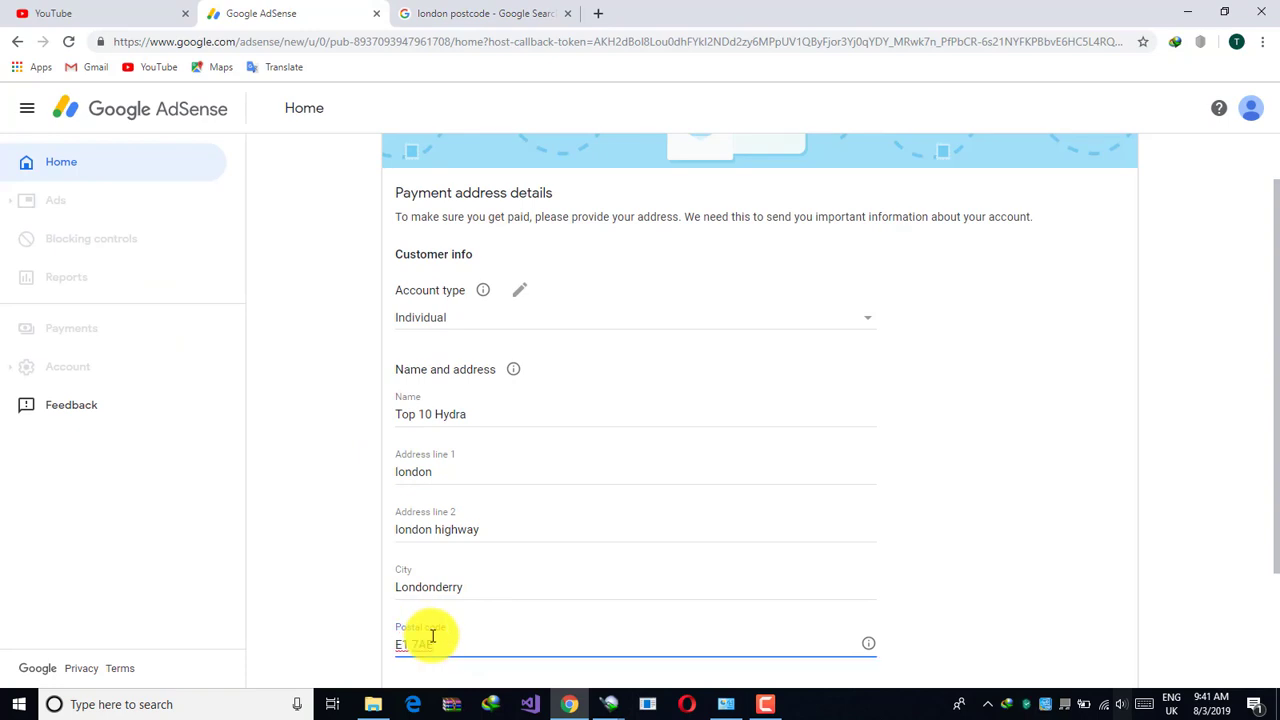
drag(1266, 271, 1266, 383)
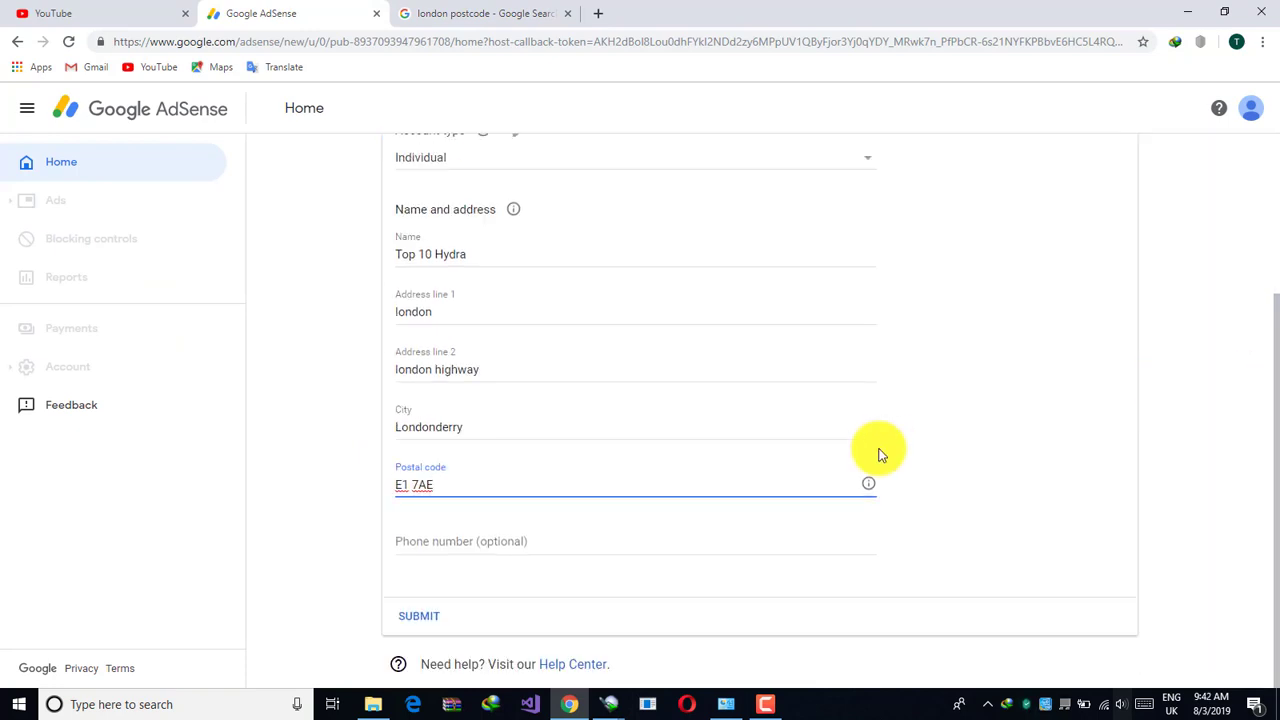
click(551, 543)
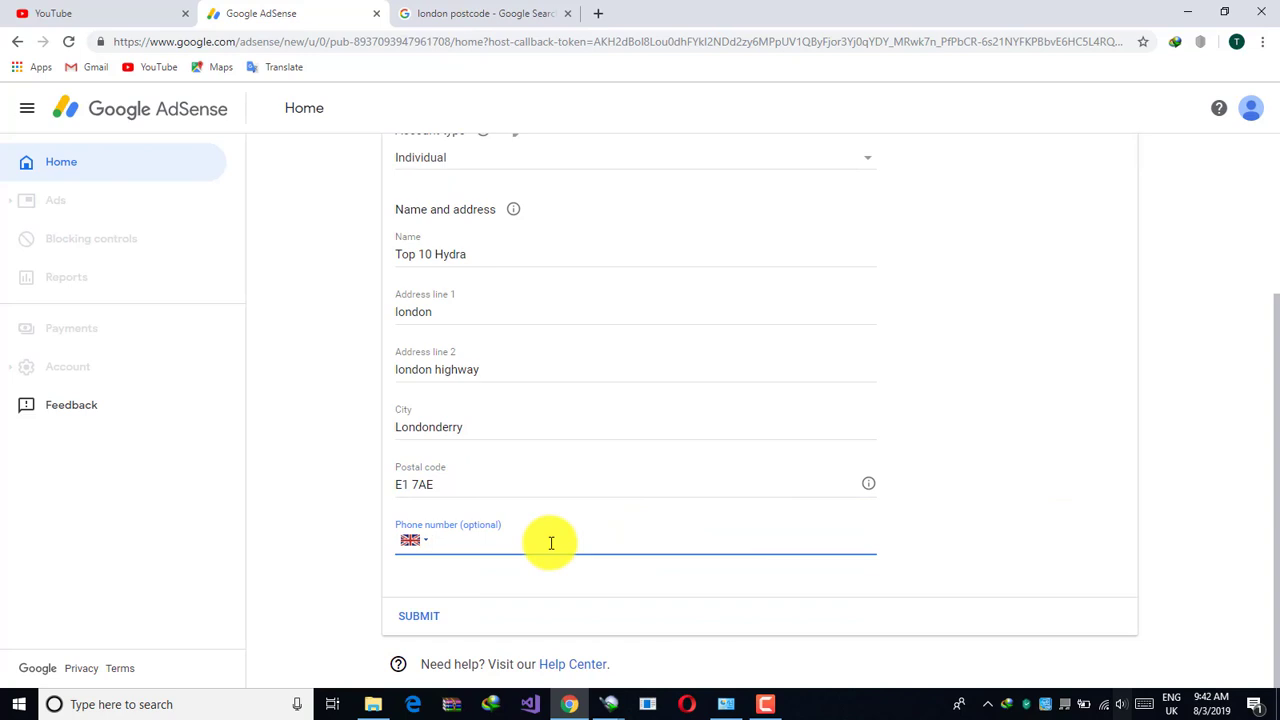
click(329, 551)
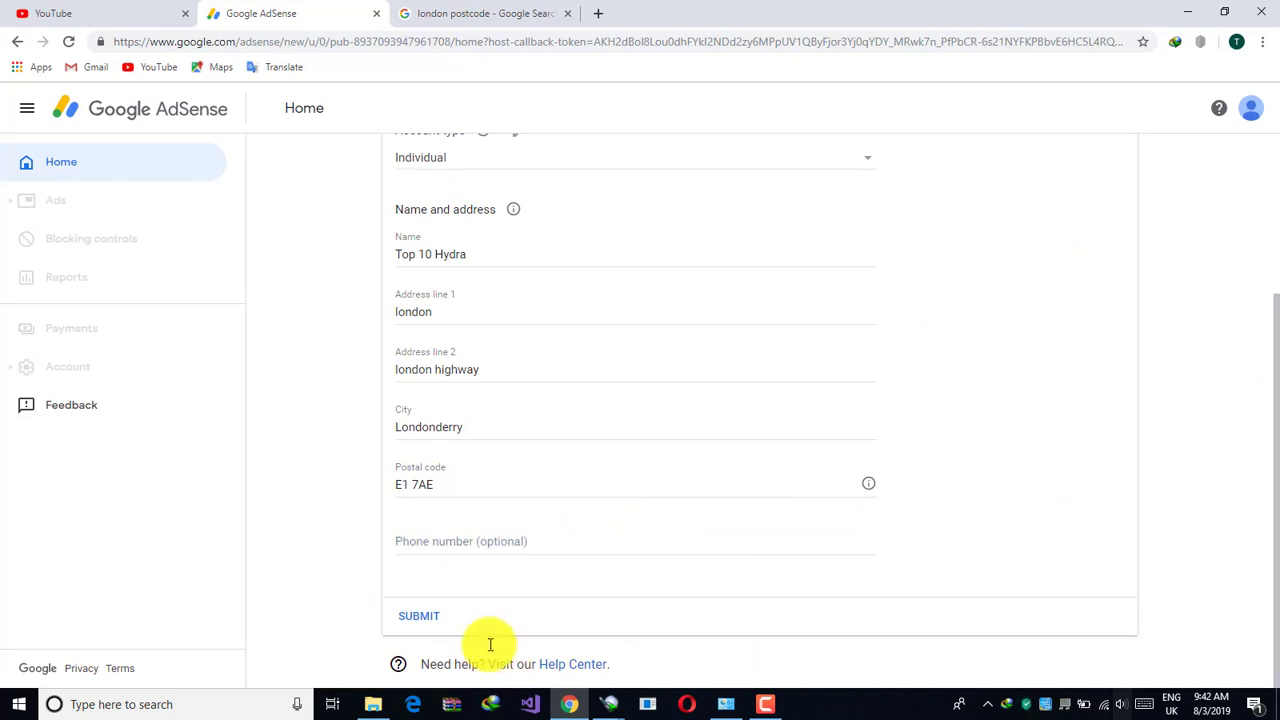
click(415, 613)
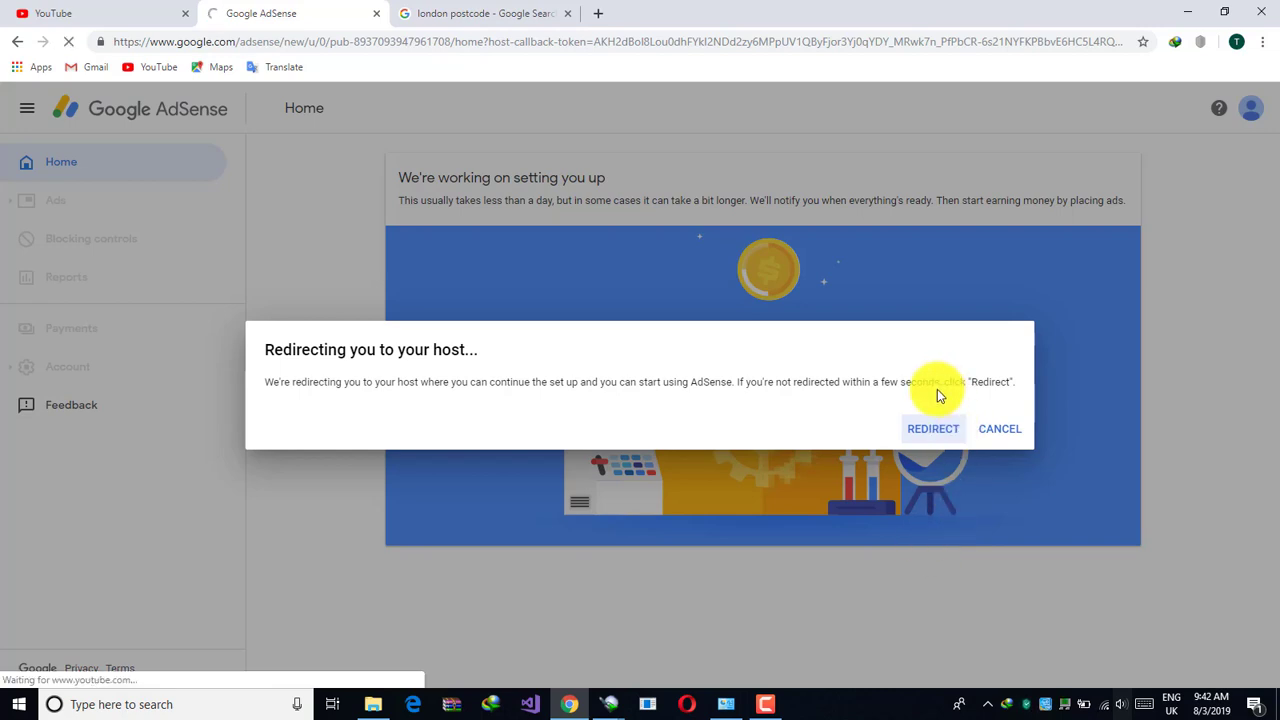
Choose REDIRECT to return from AdSense to YouTube's monetization page.
click(940, 428)
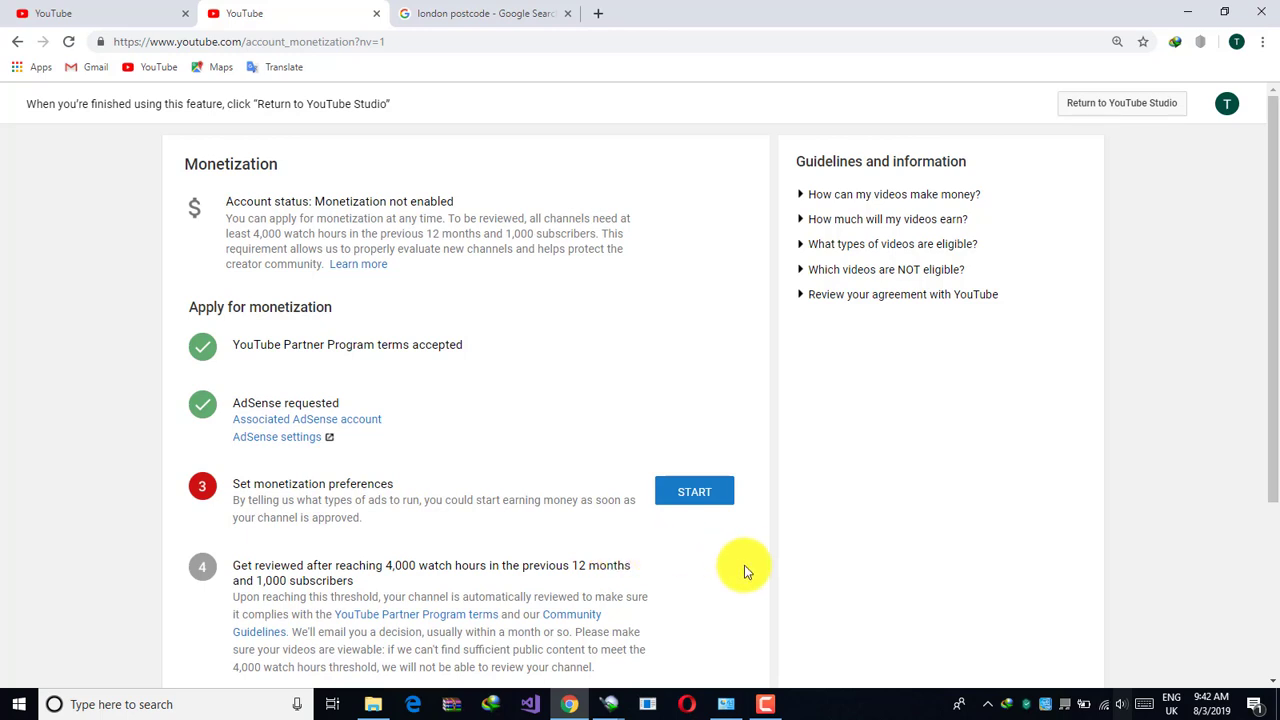
Save monetization preferences with all ad formats enabled for existing and future videos.
click(708, 492)
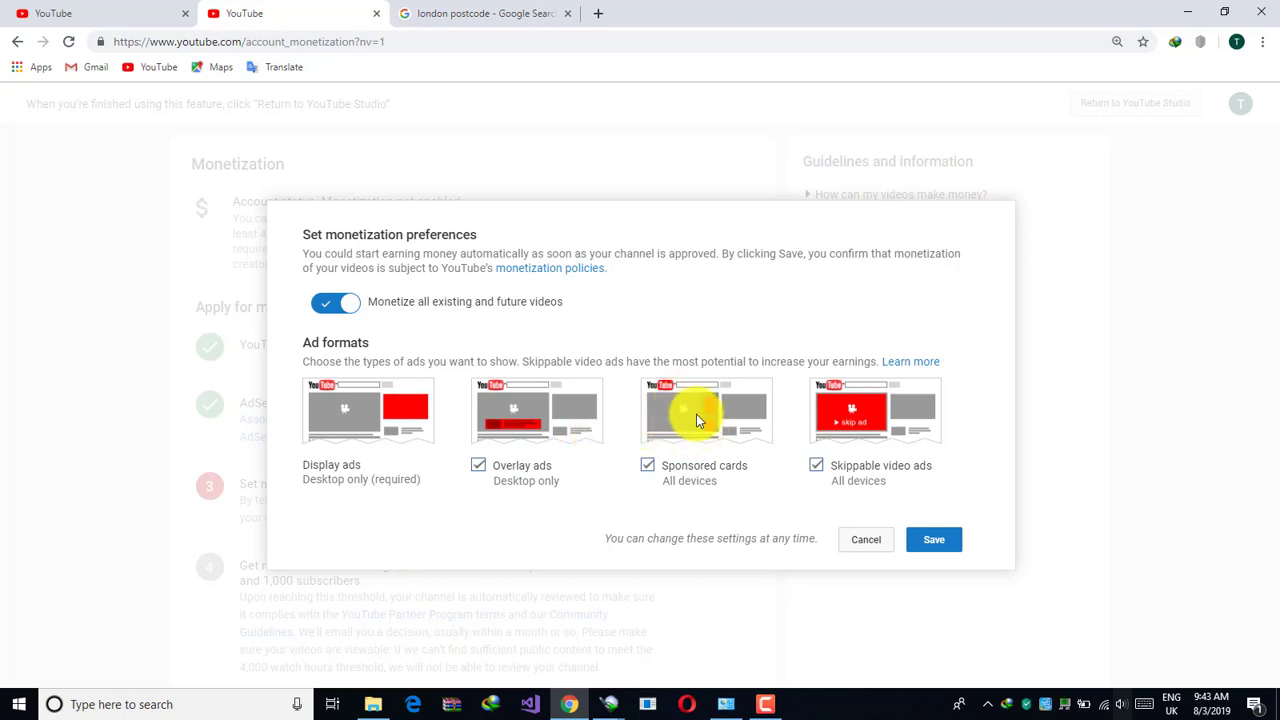
click(933, 541)
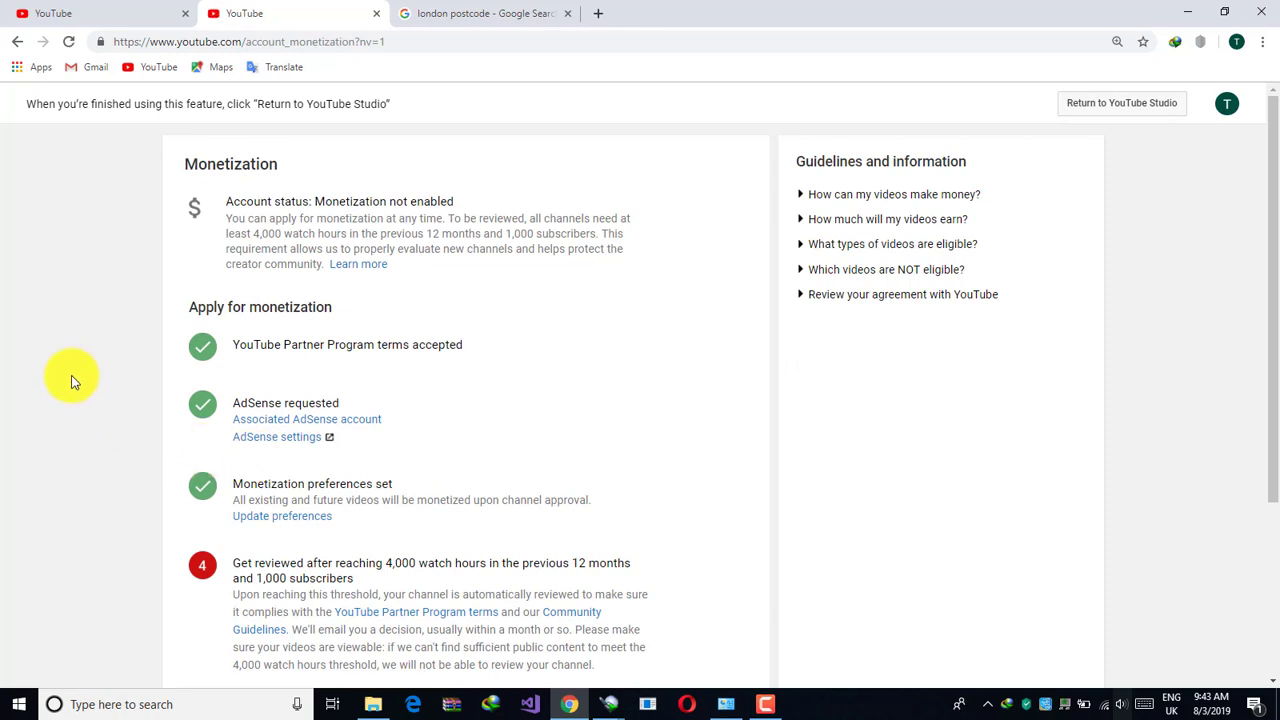
scroll(60, 440, down, 3)
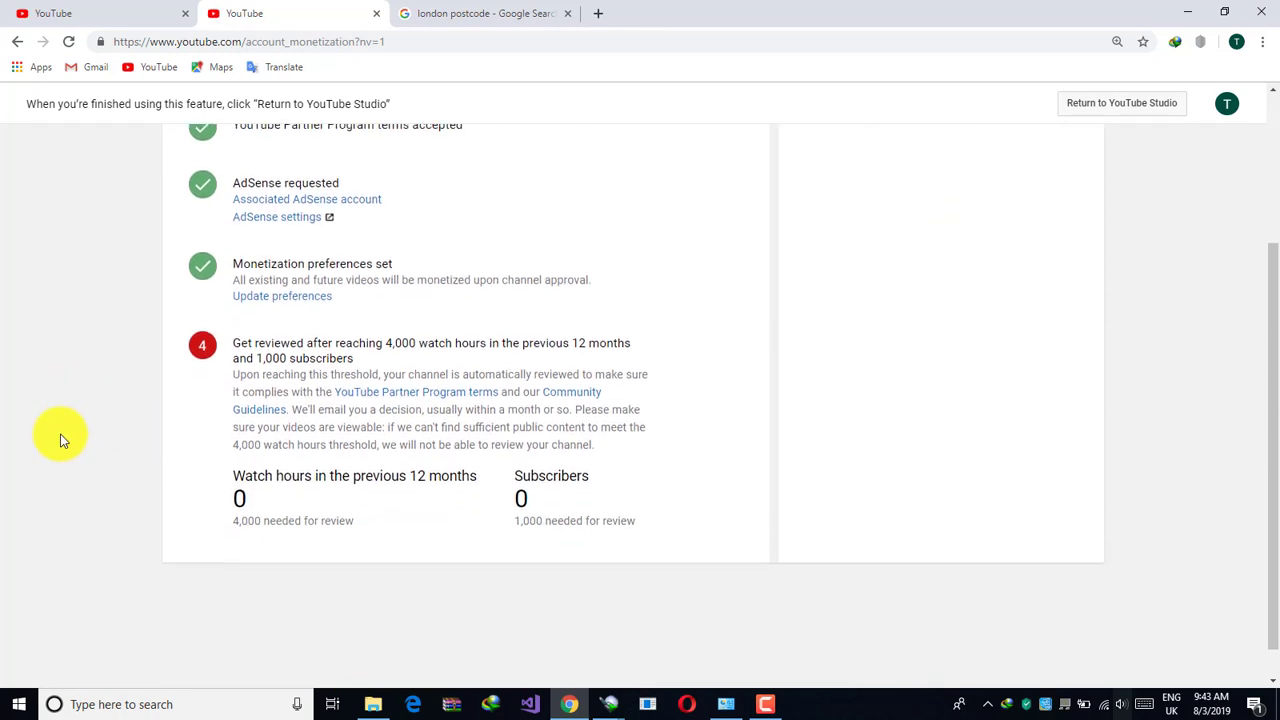
scroll(60, 440, up, 1)
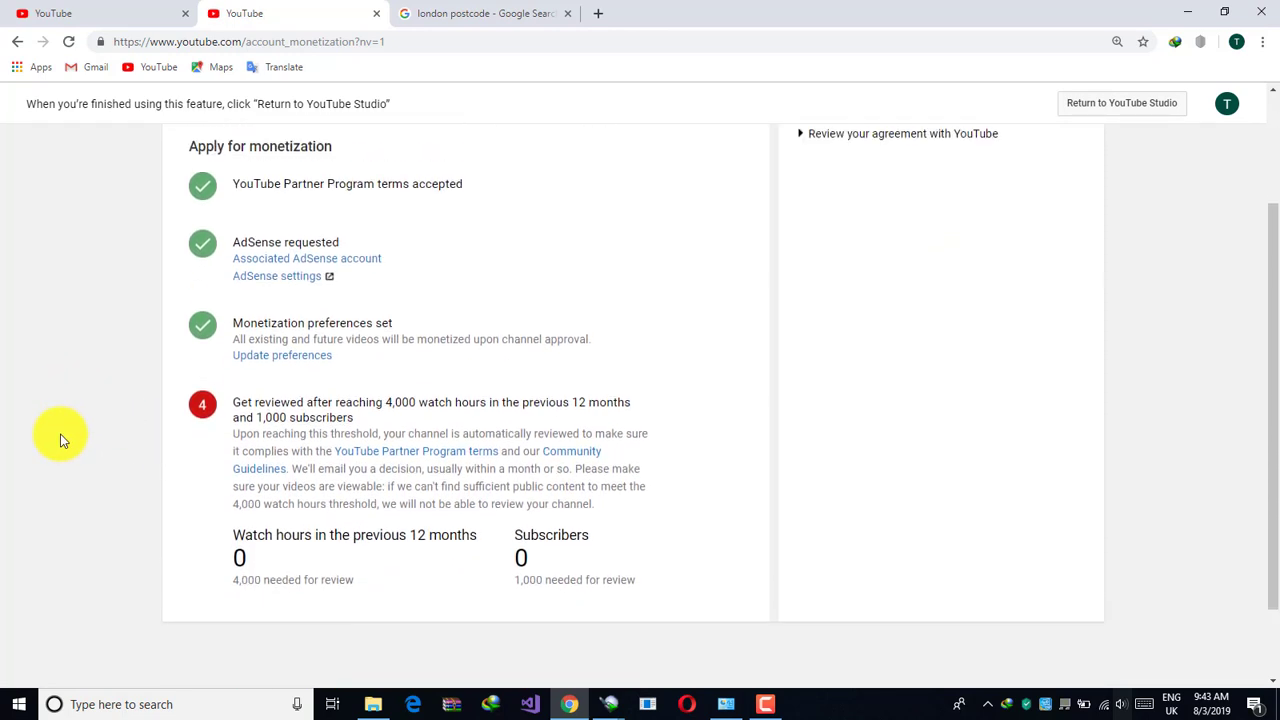
scroll(60, 440, up, 1)
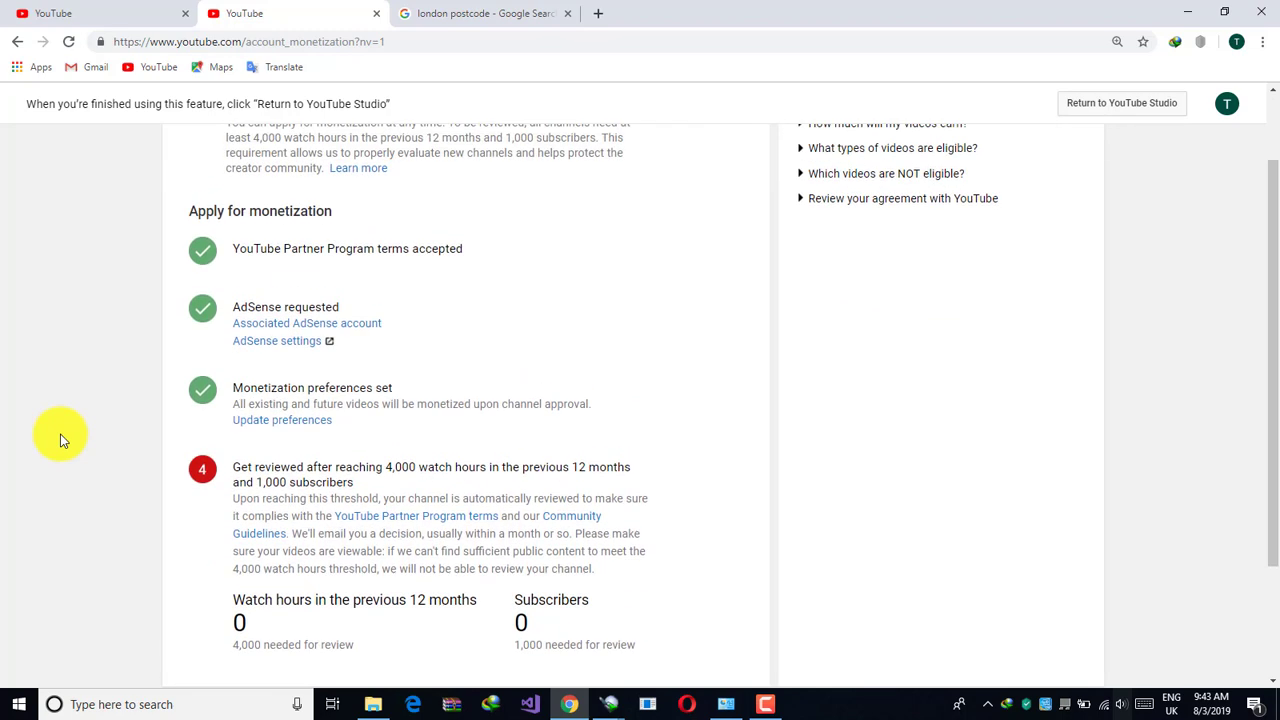
scroll(60, 440, down, 2)
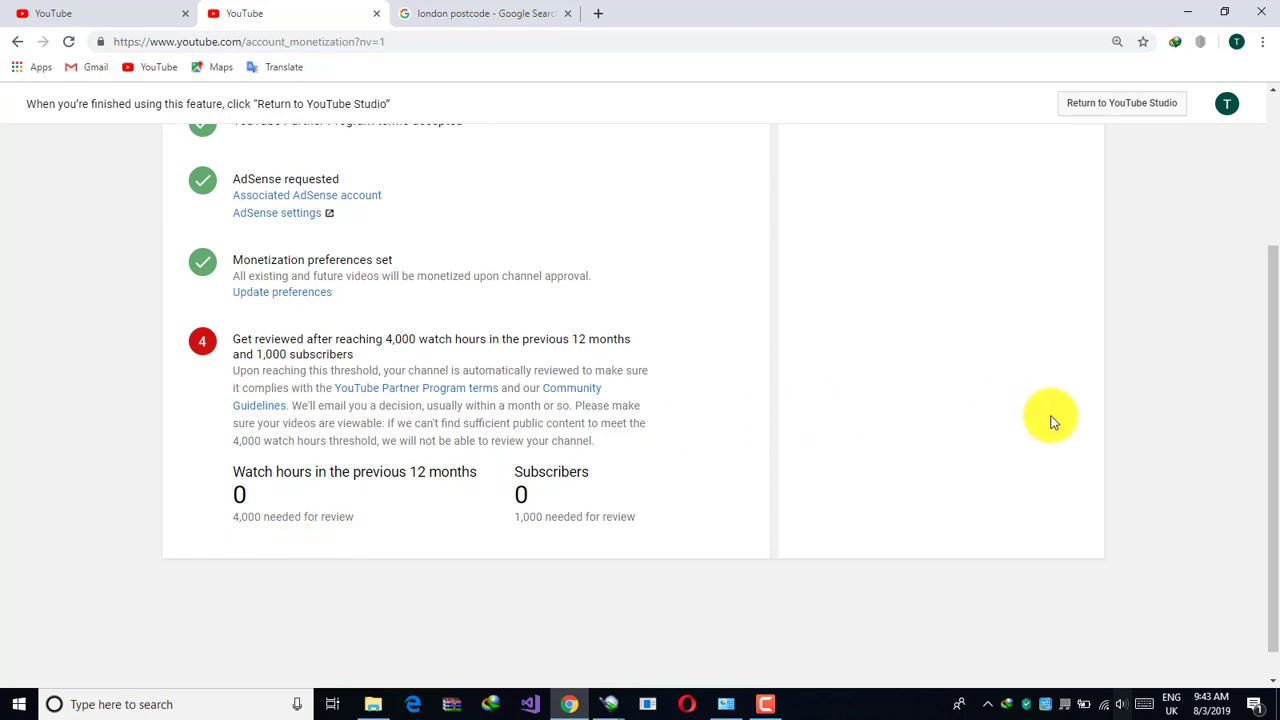
drag(1276, 437, 1276, 210)
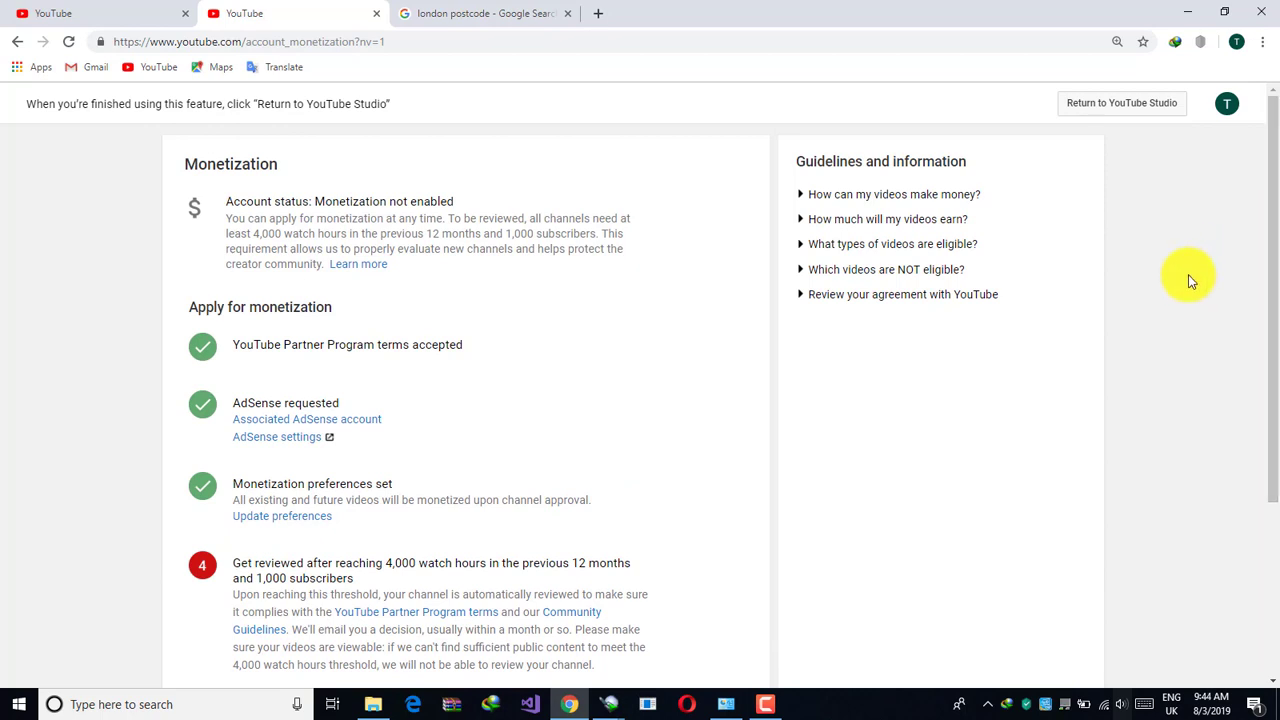